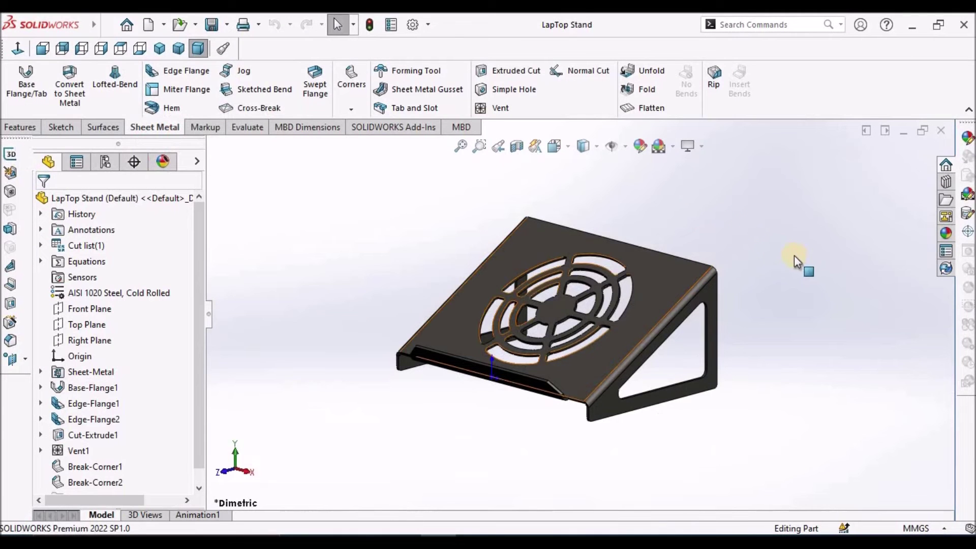
{"action": "middle_click_drag", "start_coordinate": [794, 255], "coordinate": [494, 256]}
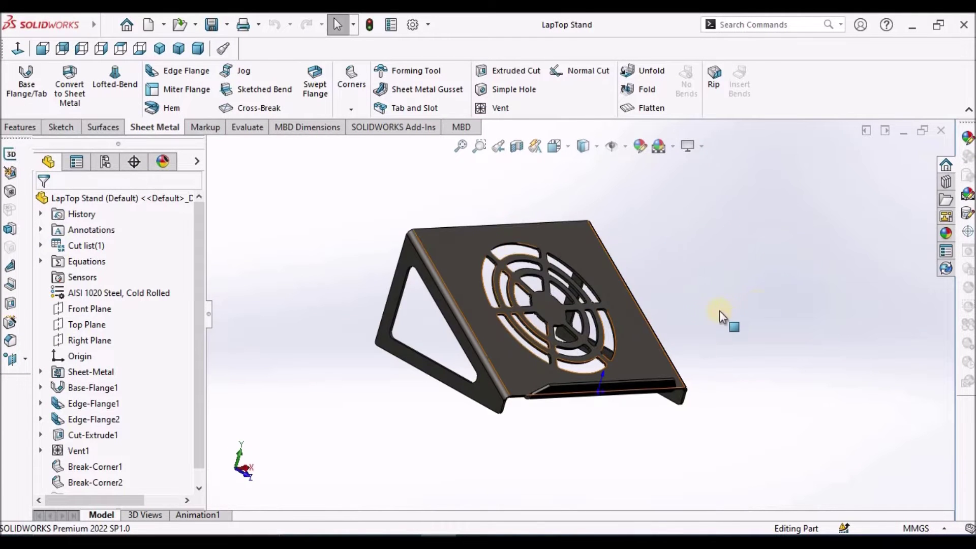
{"action": "middle_click_drag", "start_coordinate": [636, 320], "coordinate": [658, 392]}
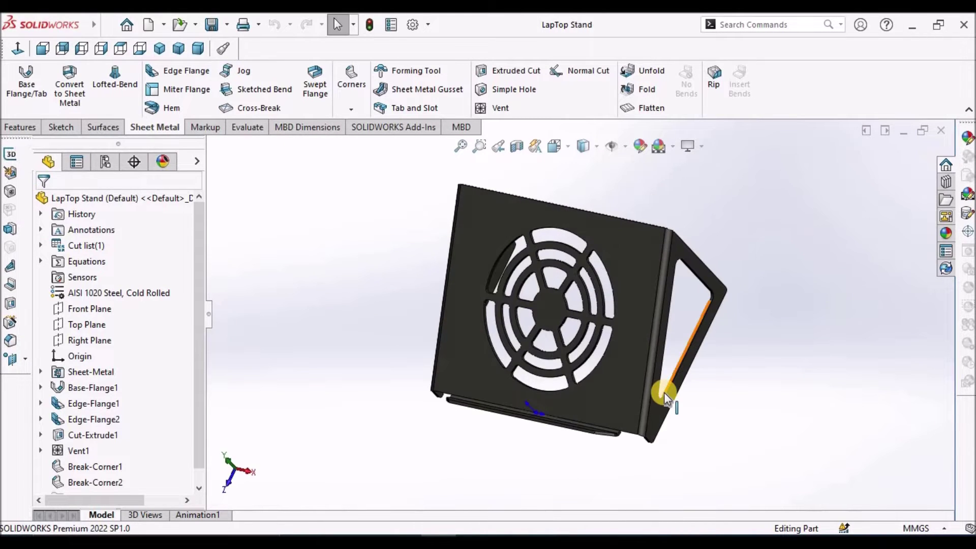
{"action": "left_click", "coordinate": [199, 49]}
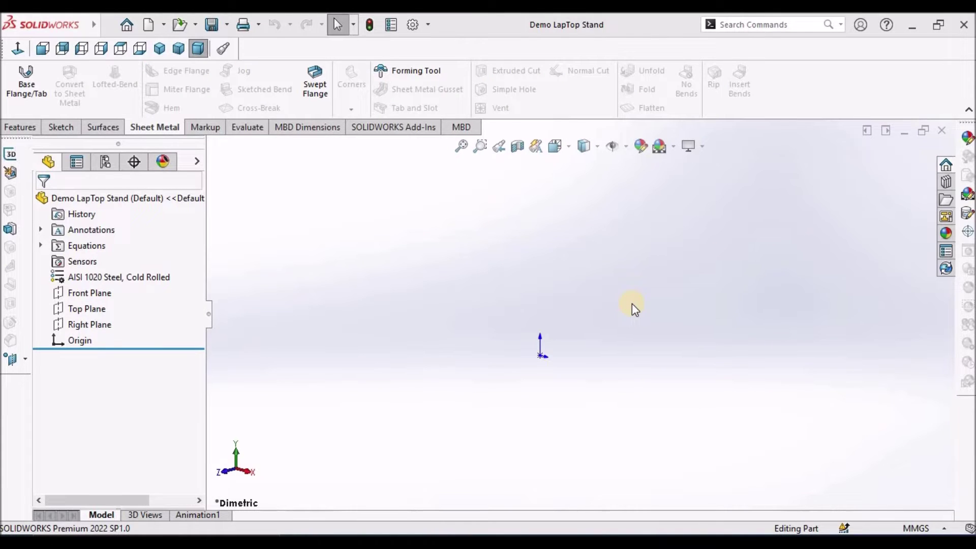
- Start a sketch on the Right Plane and draw a diagonal line up-right from the origin
{"action": "left_click", "coordinate": [81, 325]}
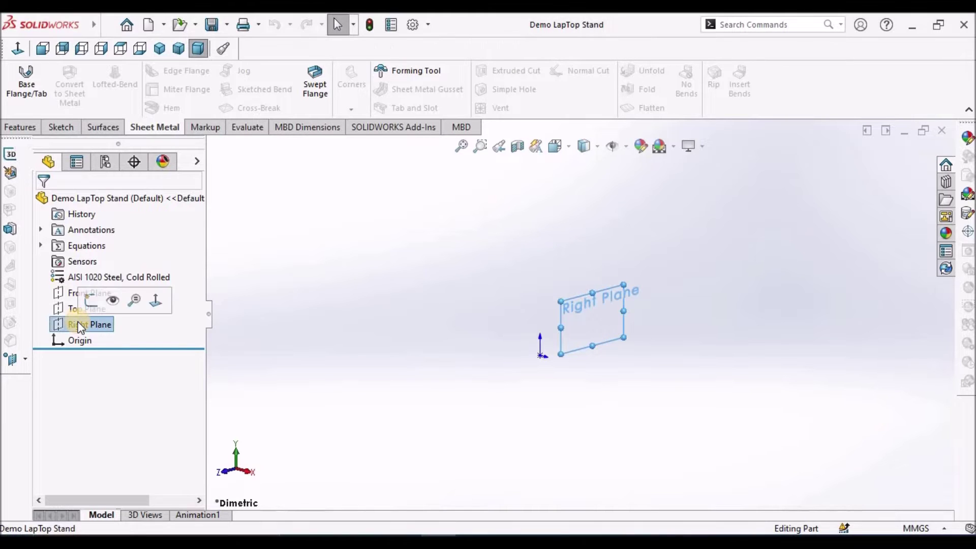
{"action": "left_click", "coordinate": [60, 127]}
{"action": "left_click", "coordinate": [26, 86]}
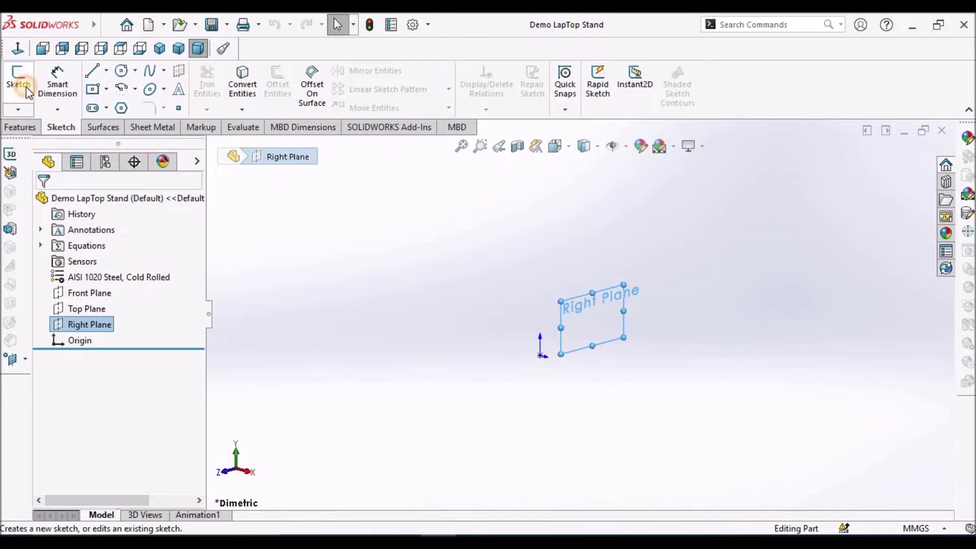
{"action": "left_click", "coordinate": [92, 71]}
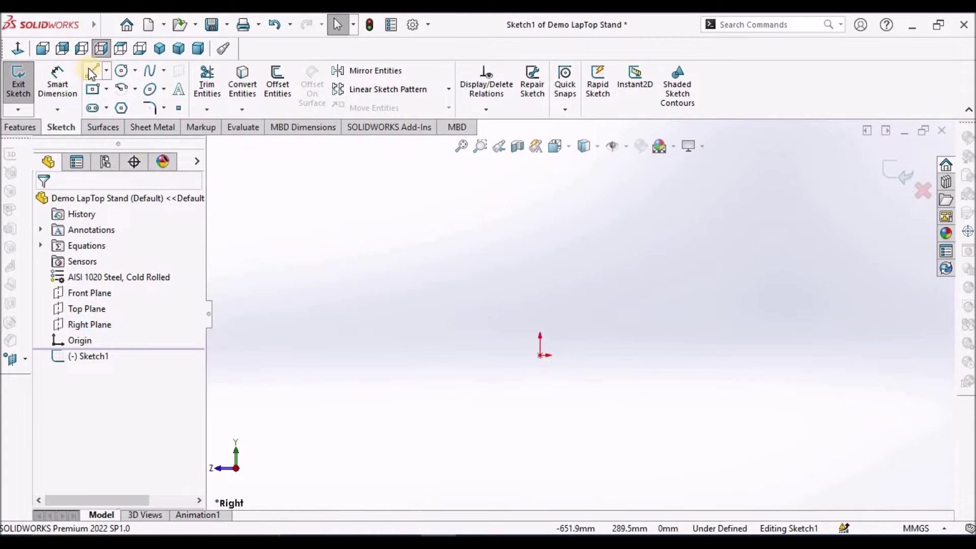
{"action": "left_click", "coordinate": [540, 355]}
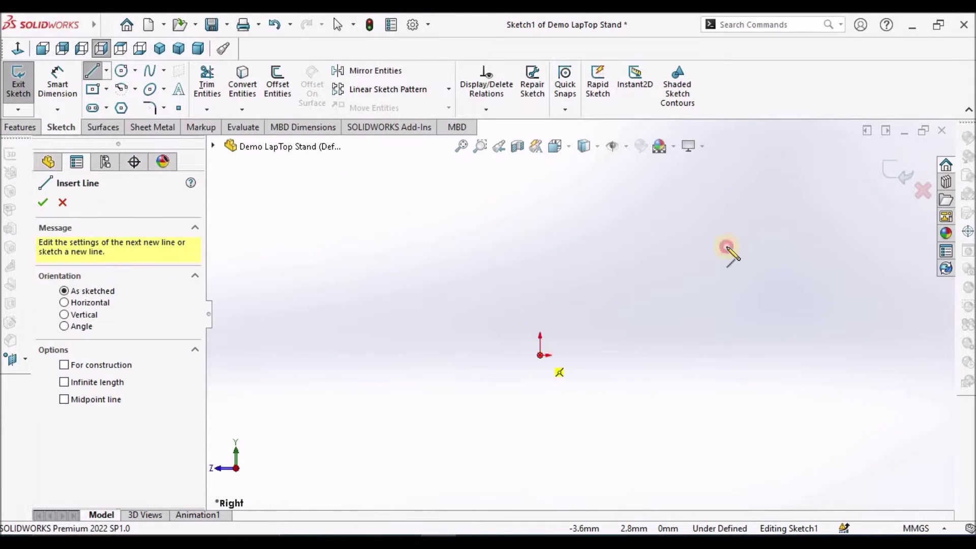
{"action": "left_click", "coordinate": [799, 217]}
{"action": "right_click", "coordinate": [634, 229]}
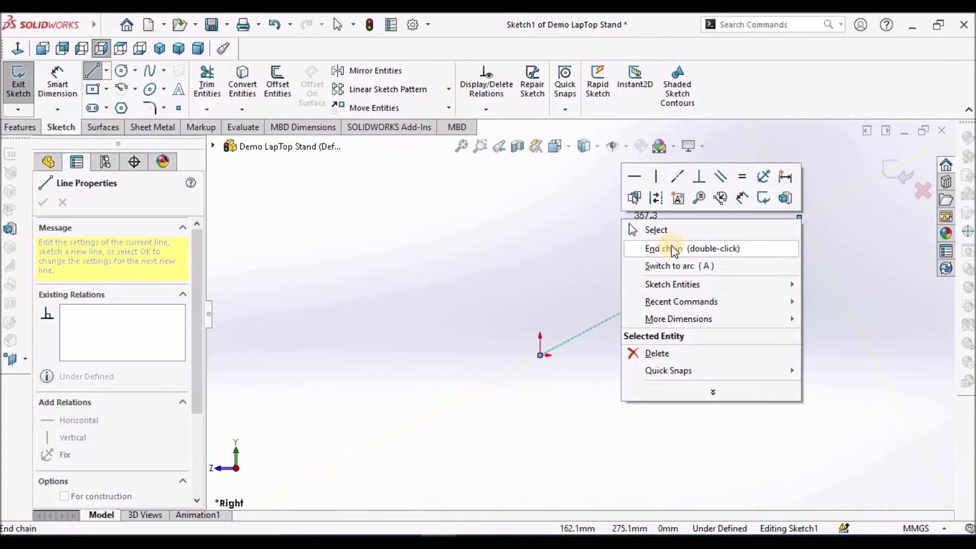
{"action": "left_click", "coordinate": [674, 250]}
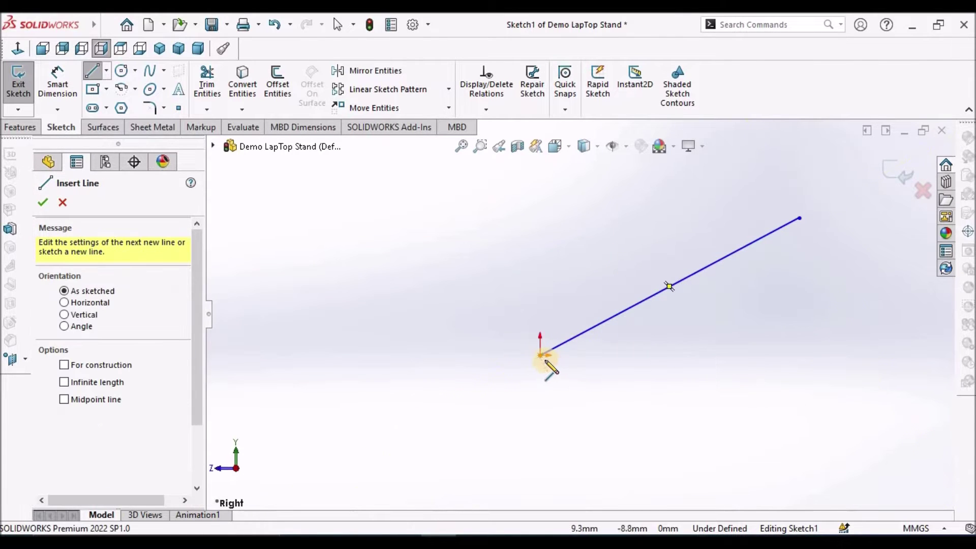
- Draw a horizontal line from the origin and make it construction geometry
{"action": "left_click", "coordinate": [540, 355]}
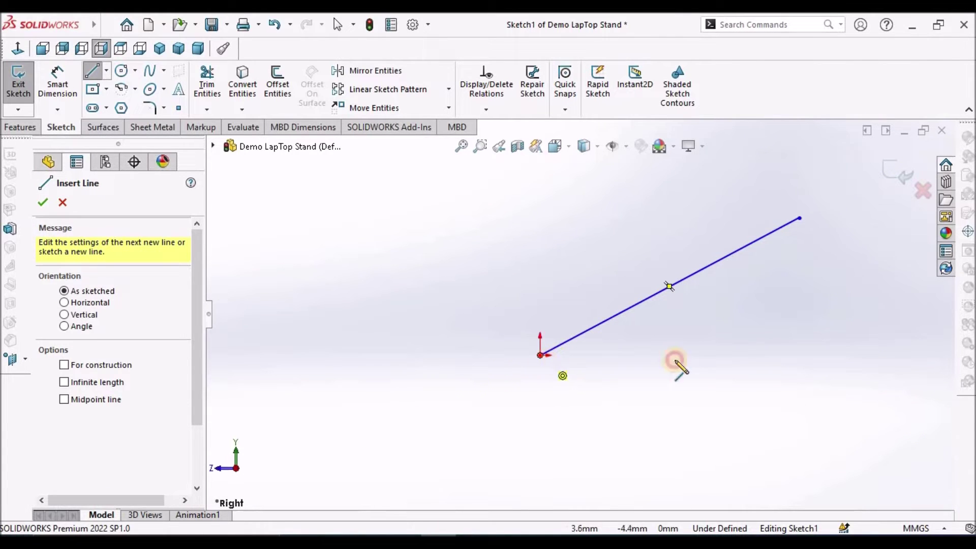
{"action": "left_click", "coordinate": [706, 355]}
{"action": "right_click", "coordinate": [527, 273]}
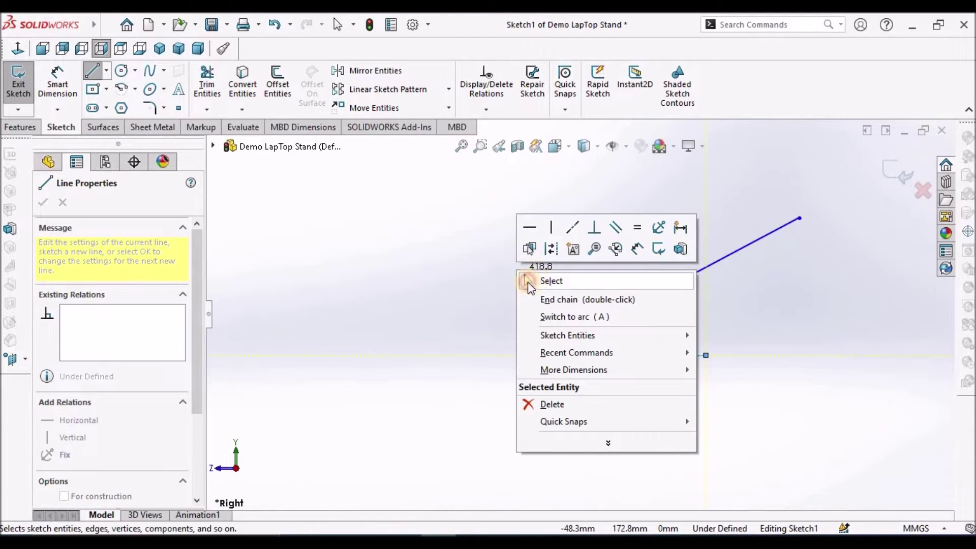
{"action": "left_click", "coordinate": [529, 282]}
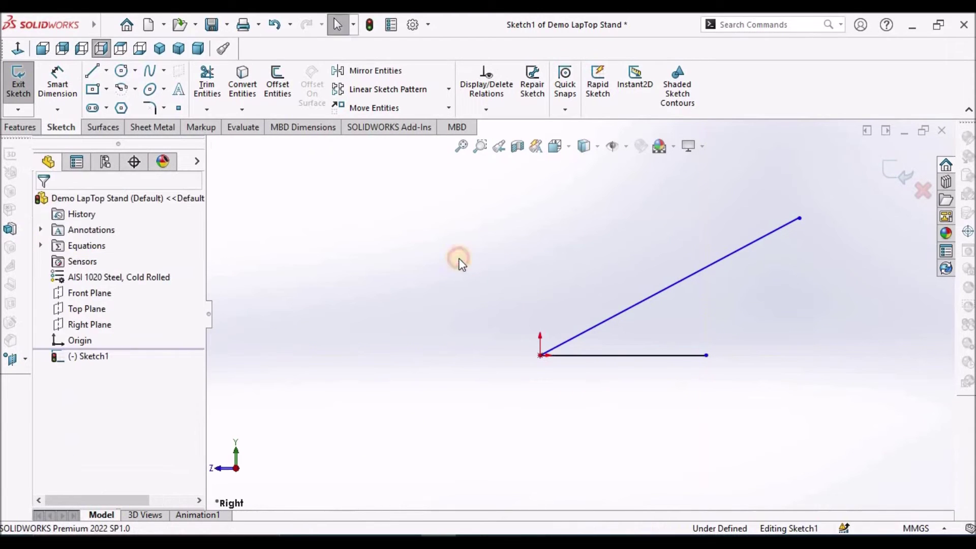
{"action": "left_click", "coordinate": [675, 356]}
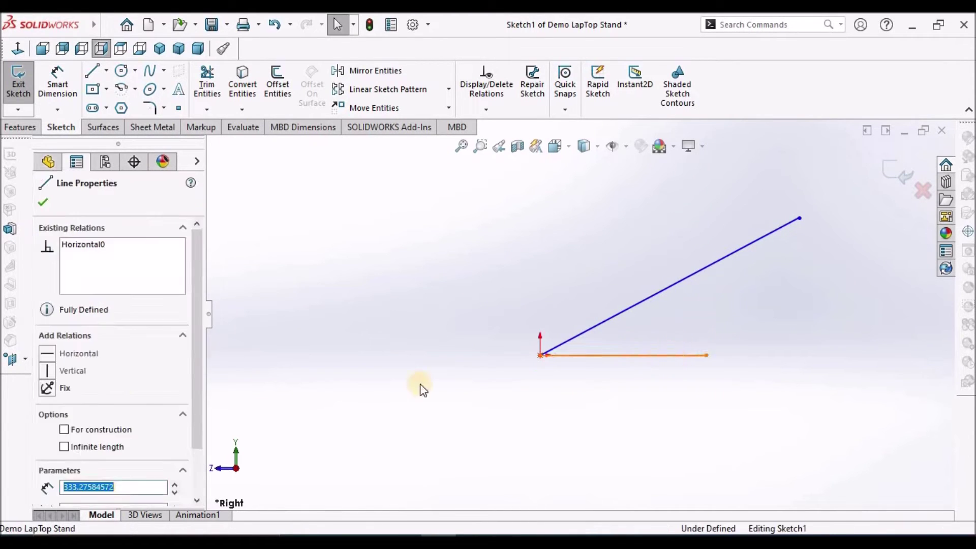
{"action": "left_click", "coordinate": [65, 430]}
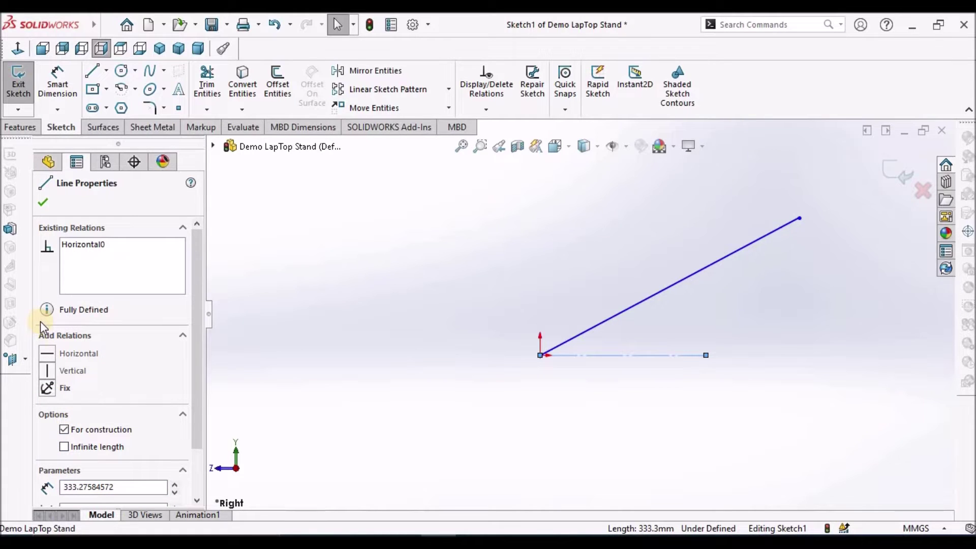
{"action": "left_click", "coordinate": [44, 202]}
- Dimension the horizontal construction line at 333.3
{"action": "scroll", "coordinate": [629, 331], "scroll_direction": "up", "scroll_amount": 2}
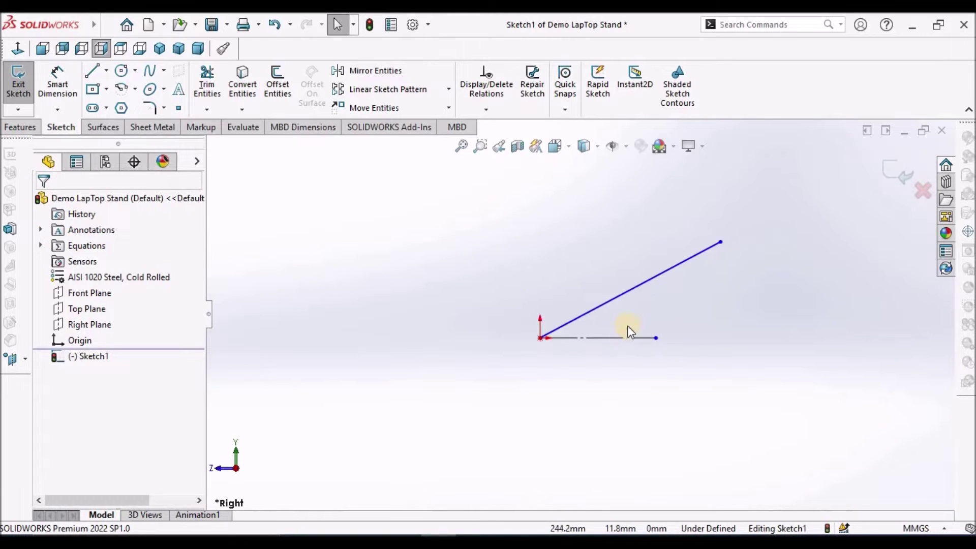
{"action": "scroll", "coordinate": [631, 332], "scroll_direction": "down", "scroll_amount": 3}
{"action": "left_click", "coordinate": [58, 84]}
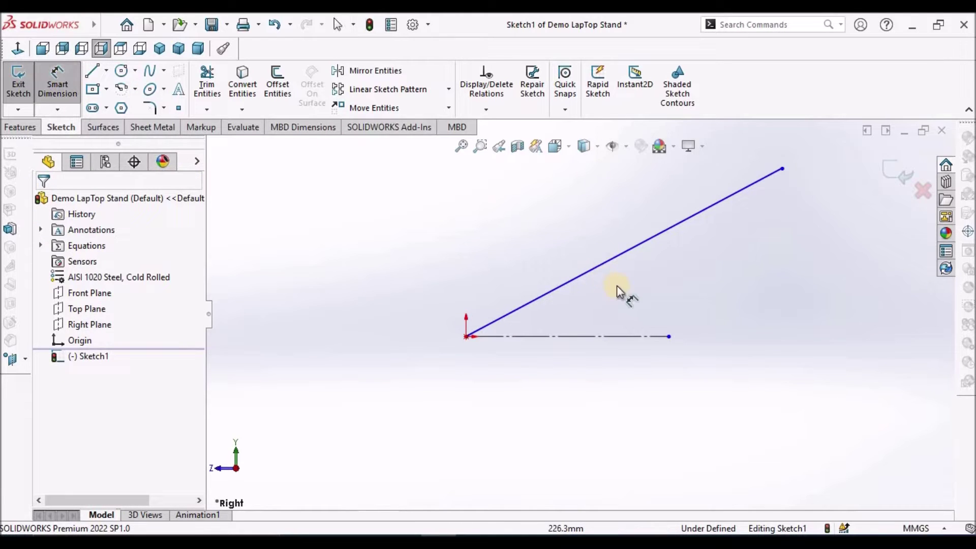
{"action": "left_click", "coordinate": [628, 336]}
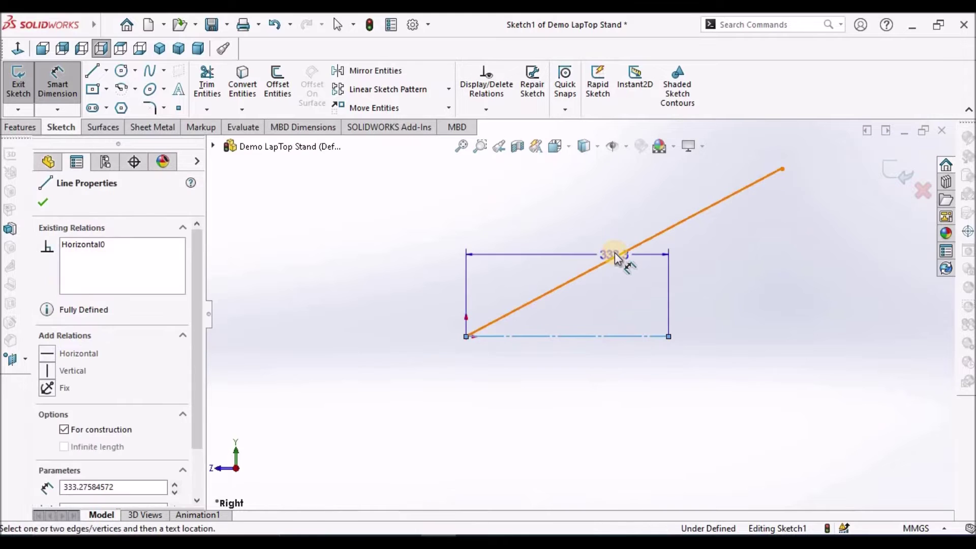
{"action": "left_click", "coordinate": [614, 252]}
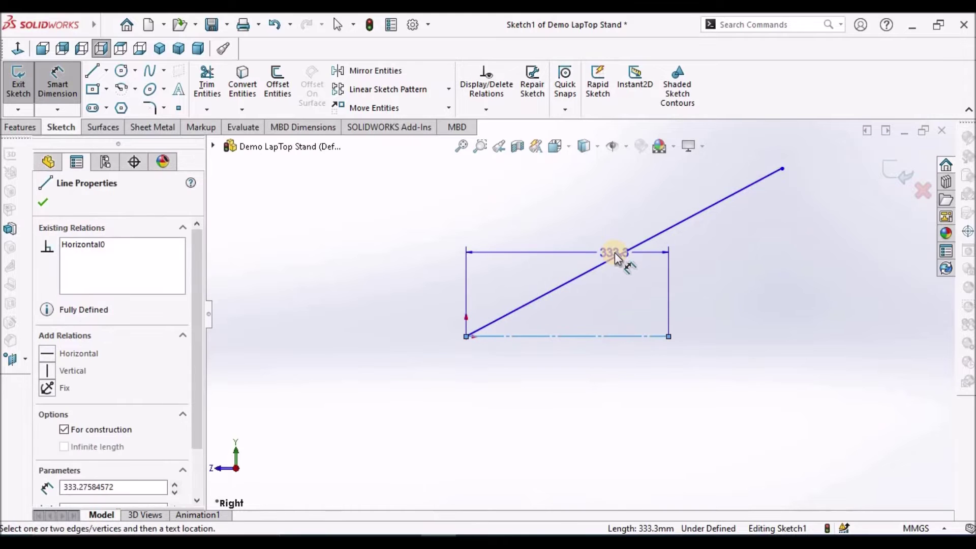
- Dimension the angle between the diagonal and construction lines to 30°
{"action": "left_click", "coordinate": [675, 286]}
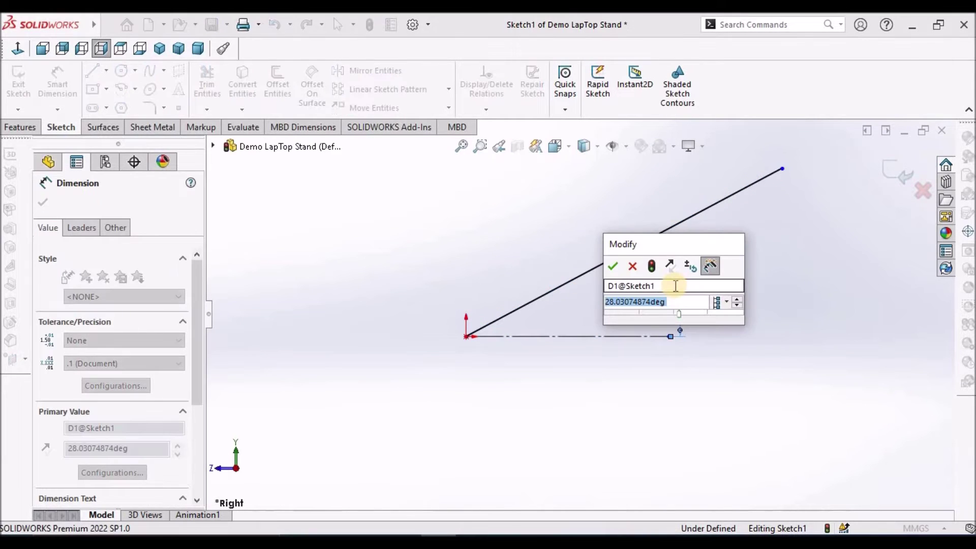
{"action": "type", "text": "30"}
{"action": "key", "text": "Return"}
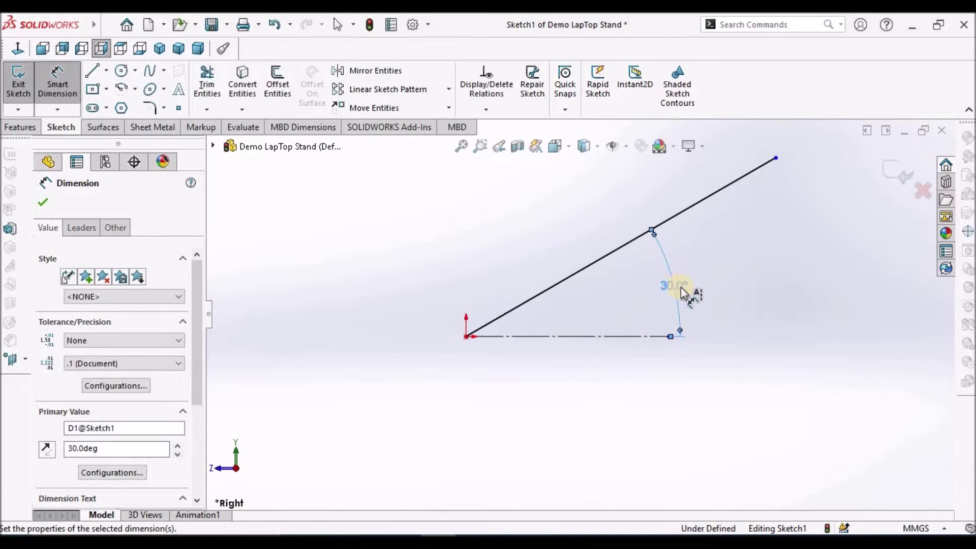
{"action": "left_click", "coordinate": [599, 395]}
{"action": "key", "text": "f"}
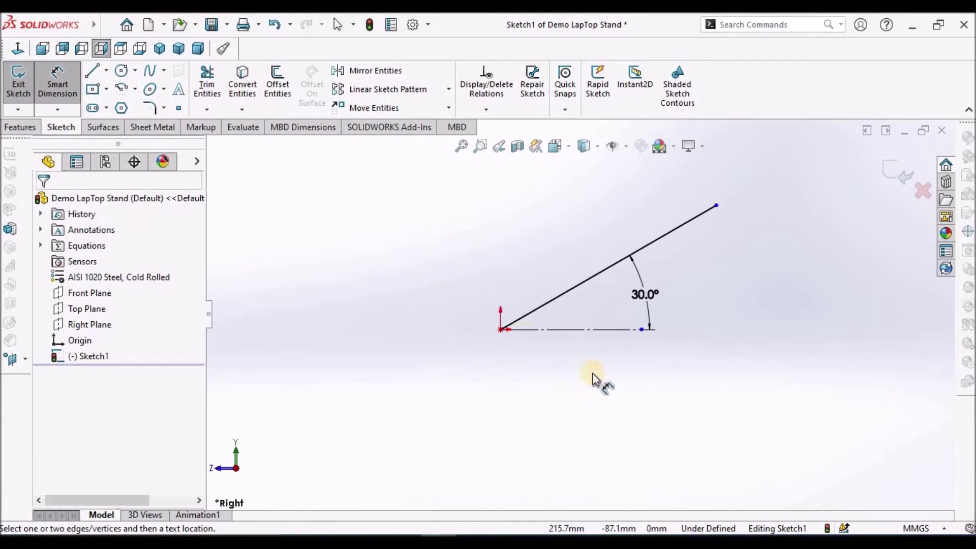
- Set a 254 mm horizontal distance from the origin to the diagonal line's upper endpoint
{"action": "left_click", "coordinate": [501, 329]}
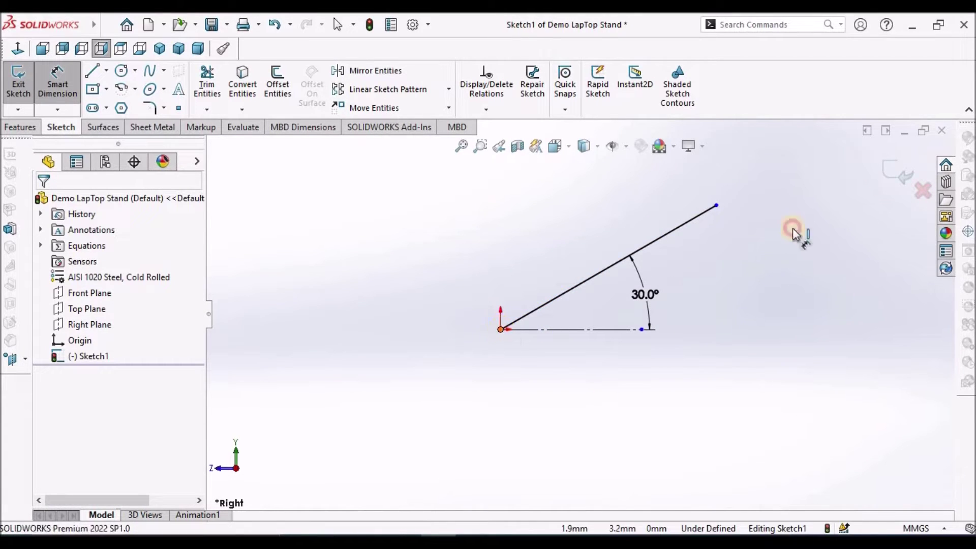
{"action": "left_click", "coordinate": [717, 206]}
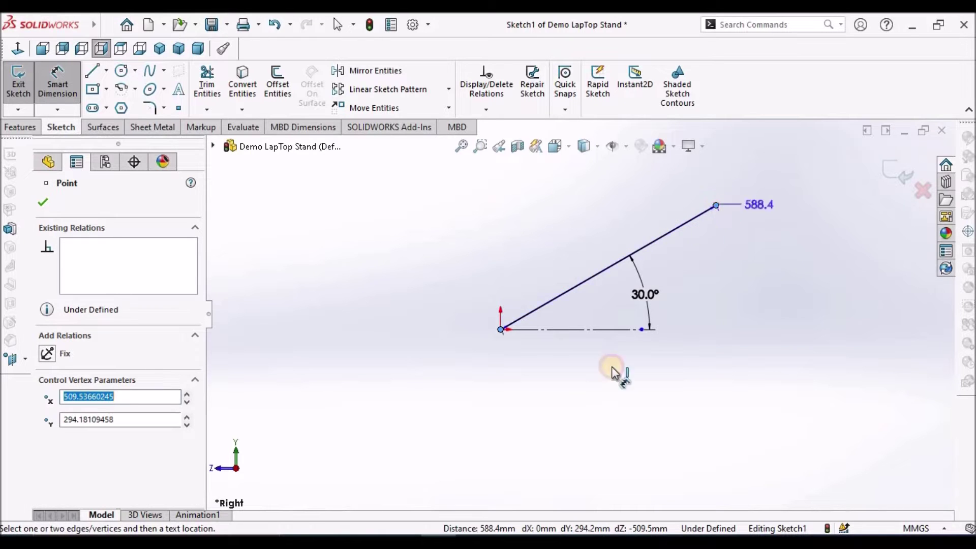
{"action": "left_click", "coordinate": [611, 401]}
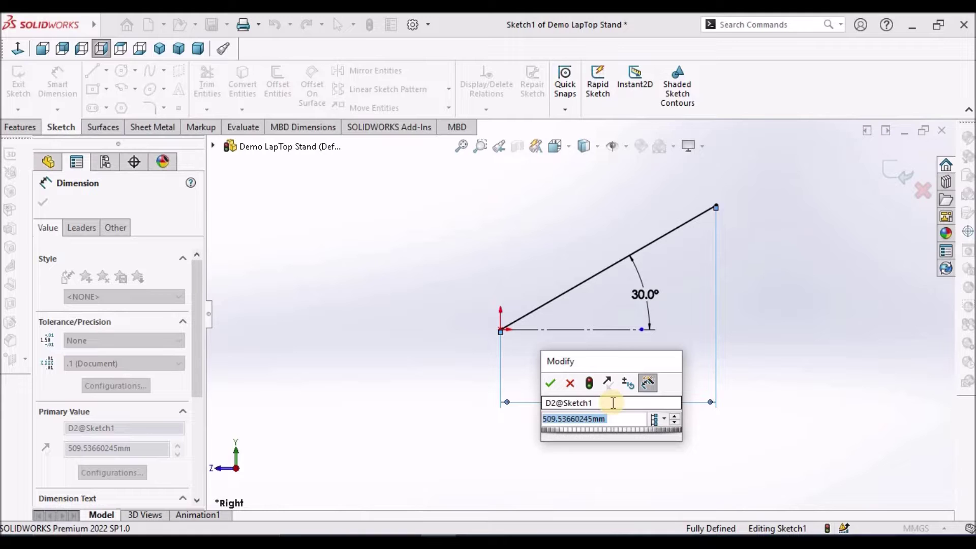
{"action": "type", "text": "254"}
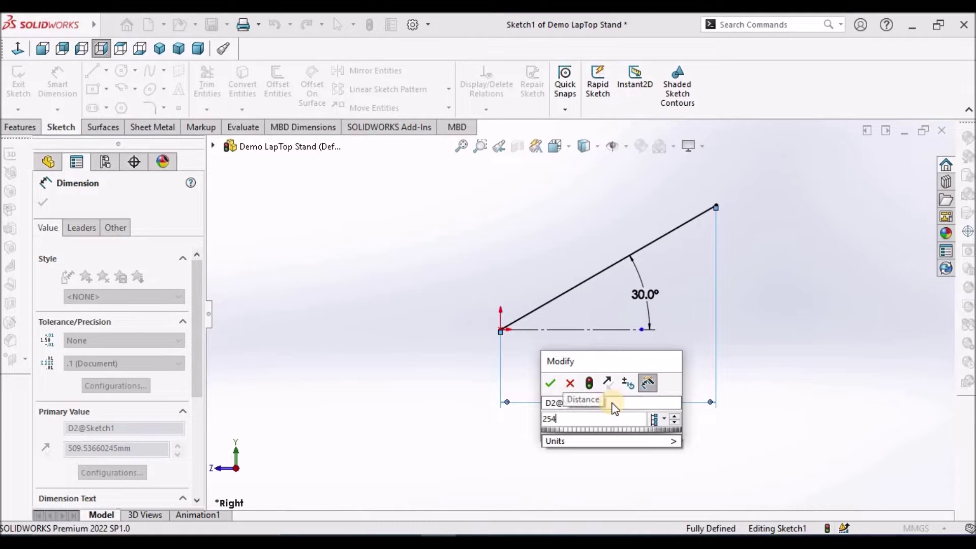
{"action": "key", "text": "Return"}
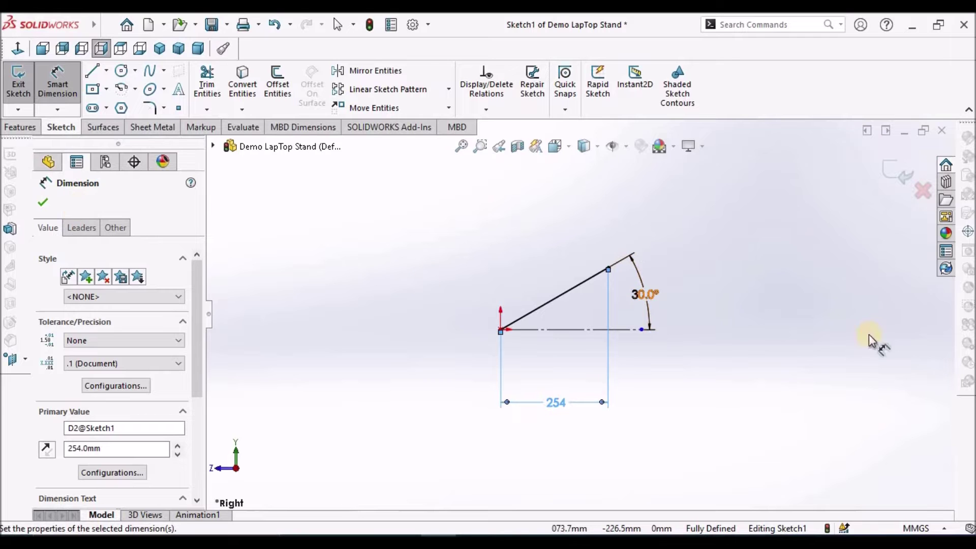
{"action": "left_click", "coordinate": [43, 207]}
{"action": "key", "text": "Escape"}
- Move the 30° dimension label inside the angle
{"action": "scroll", "coordinate": [580, 317], "scroll_direction": "up", "scroll_amount": 4}
{"action": "scroll", "coordinate": [630, 396], "scroll_direction": "down", "scroll_amount": 3}
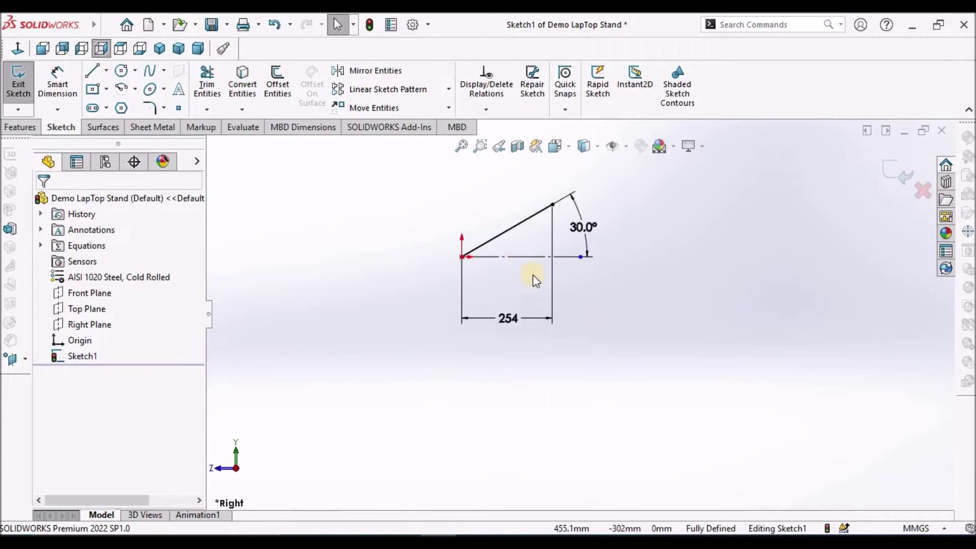
{"action": "scroll", "coordinate": [580, 221], "scroll_direction": "down", "scroll_amount": 3}
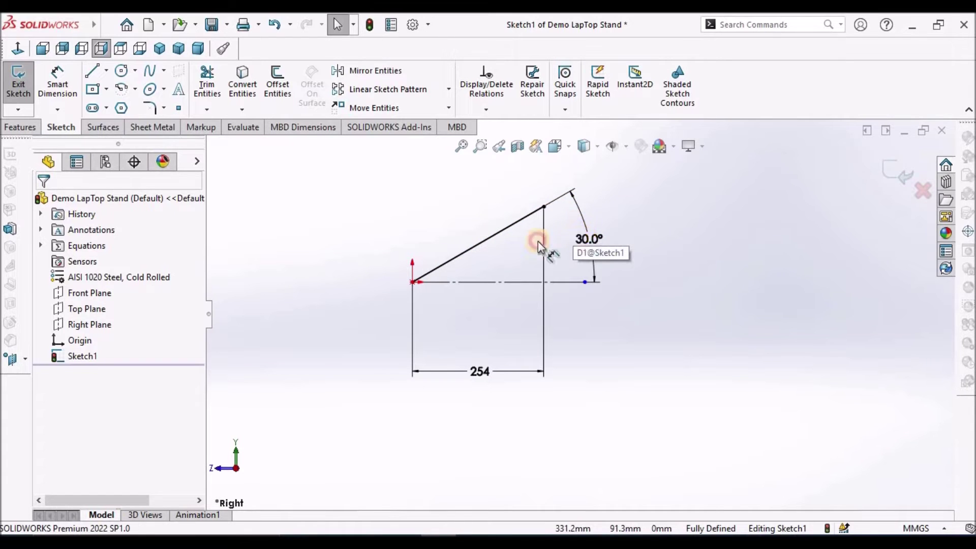
{"action": "left_click_drag", "start_coordinate": [539, 246], "coordinate": [491, 250]}
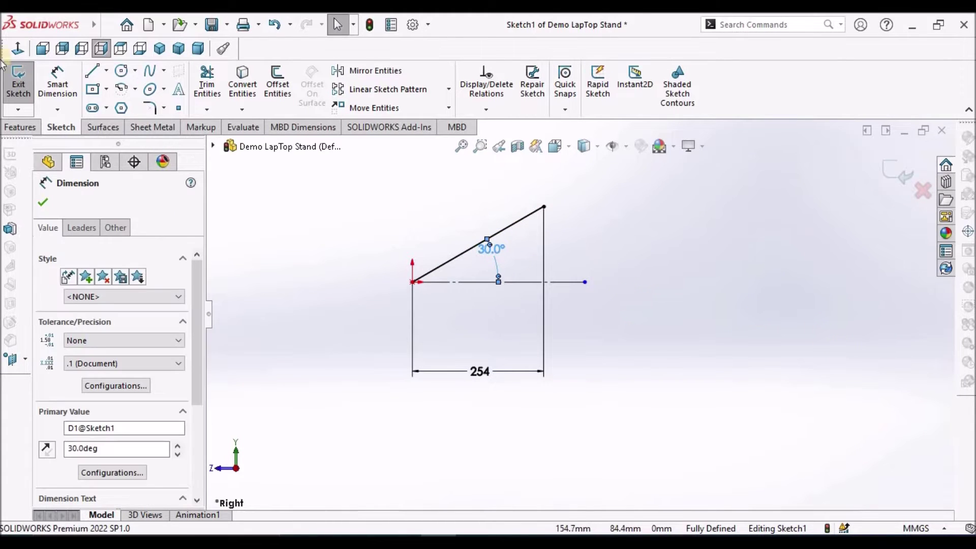
- Build a 4 mm thick base flange from the sketch, 380 mm deep with Mid Plane
{"action": "left_click", "coordinate": [150, 128]}
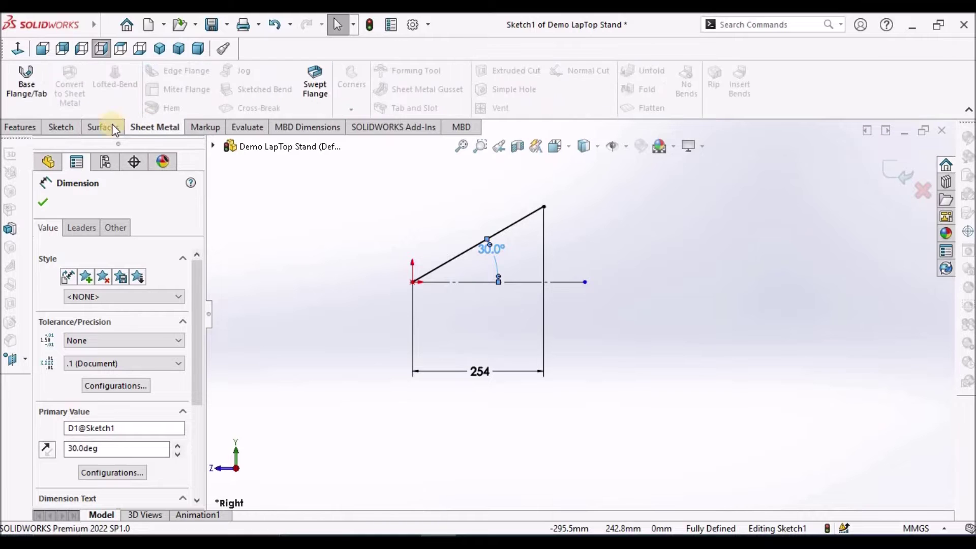
{"action": "left_click", "coordinate": [24, 81]}
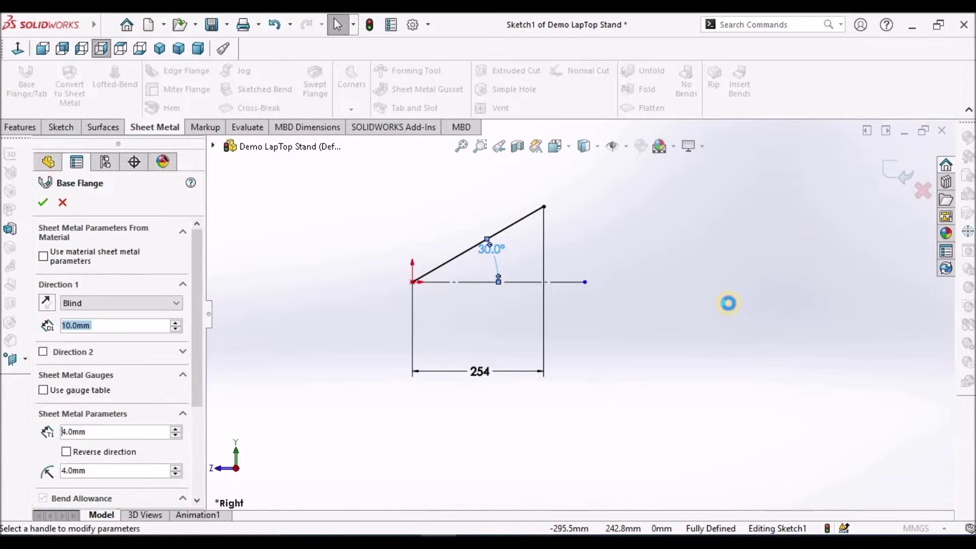
{"action": "left_click", "coordinate": [126, 304]}
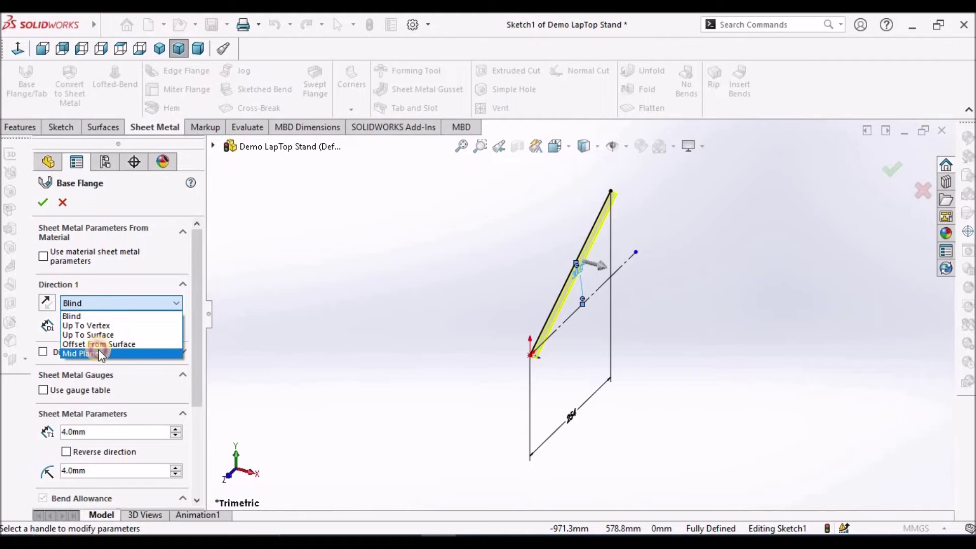
{"action": "left_click", "coordinate": [100, 353]}
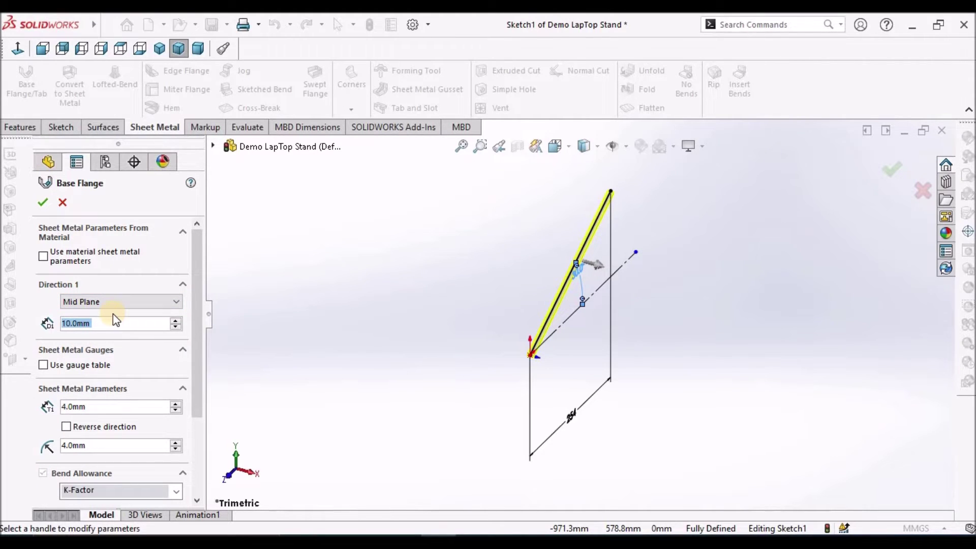
{"action": "type", "text": "380"}
{"action": "key", "text": "Return"}
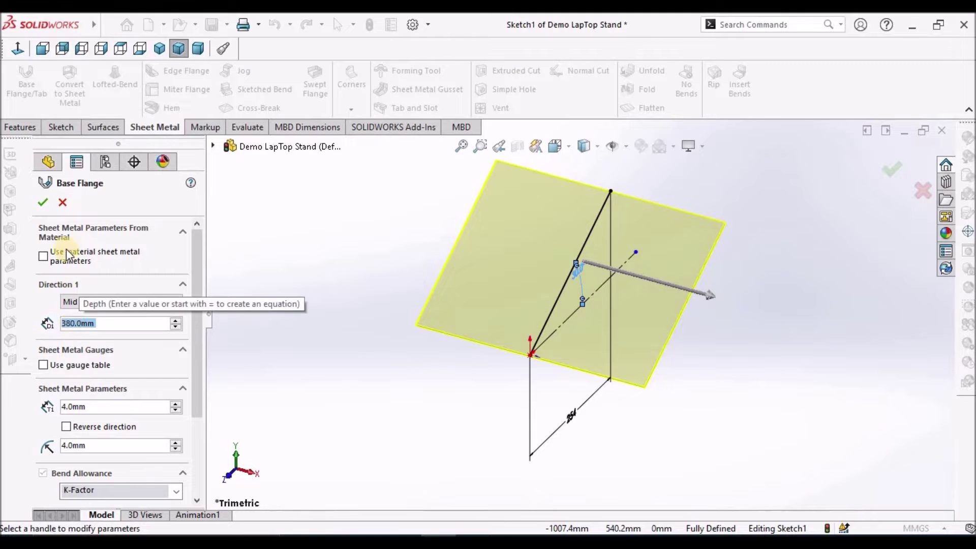
{"action": "left_click", "coordinate": [43, 202]}
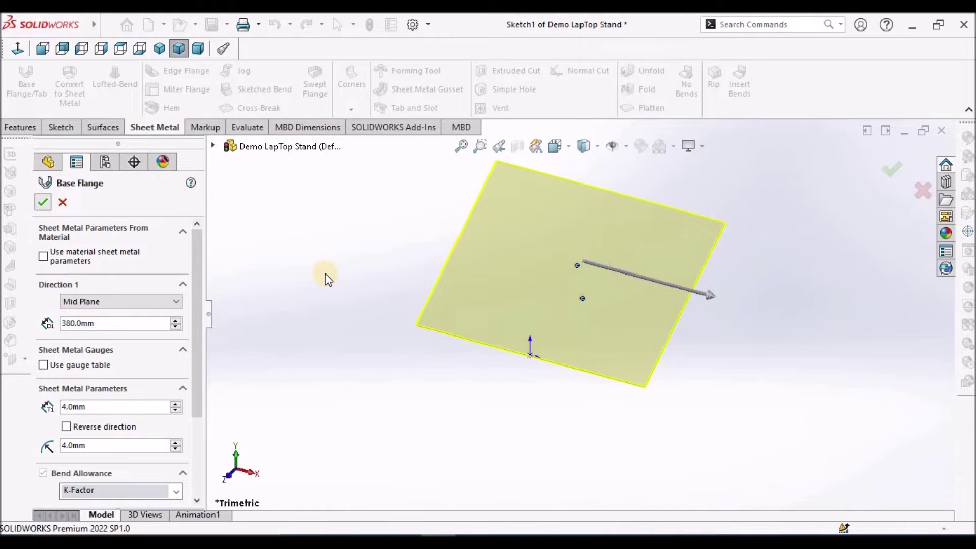
{"action": "scroll", "coordinate": [600, 276], "scroll_direction": "up", "scroll_amount": 3}
{"action": "scroll", "coordinate": [650, 300], "scroll_direction": "down", "scroll_amount": 2}
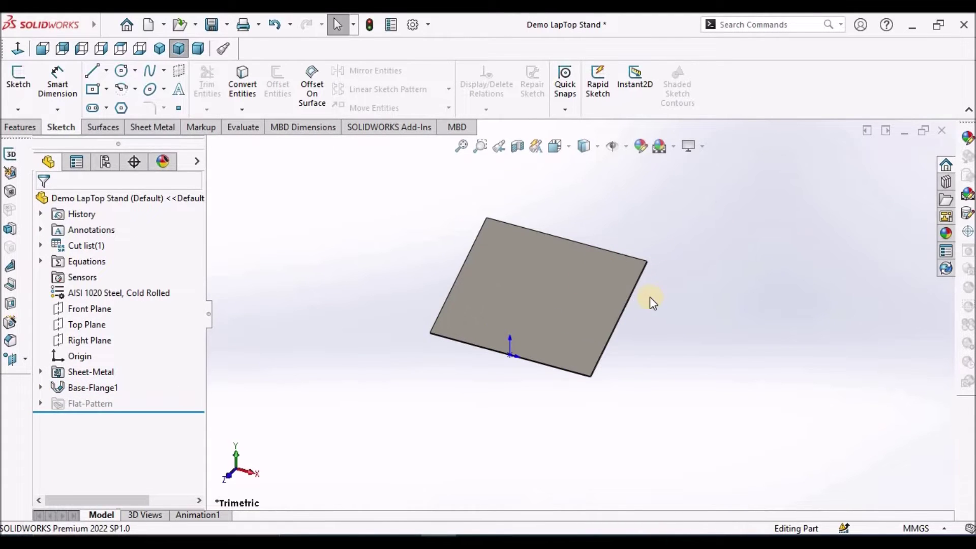
{"action": "left_click", "coordinate": [101, 49]}
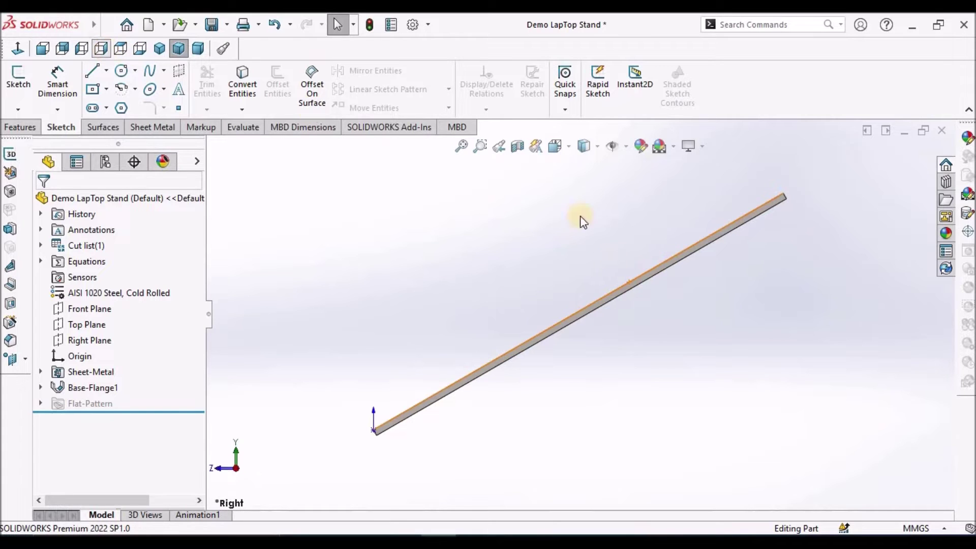
{"action": "left_click", "coordinate": [42, 49]}
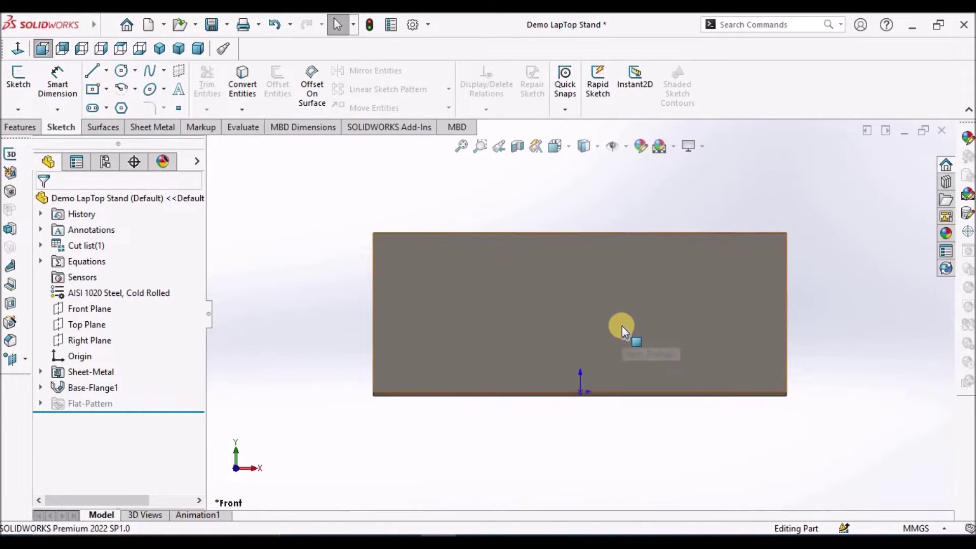
{"action": "middle_click_drag", "start_coordinate": [649, 307], "coordinate": [619, 327]}
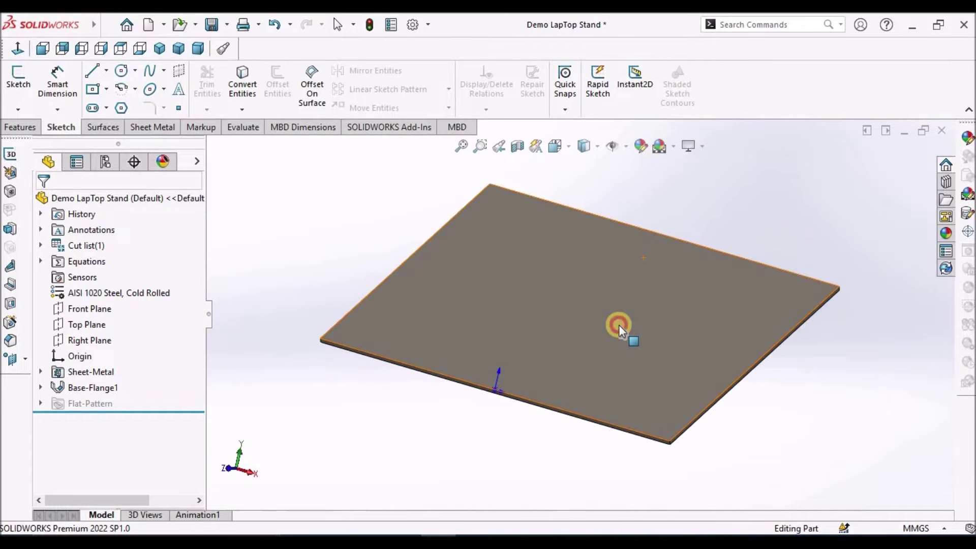
{"action": "left_click", "coordinate": [618, 327]}
{"action": "left_click", "coordinate": [303, 233]}
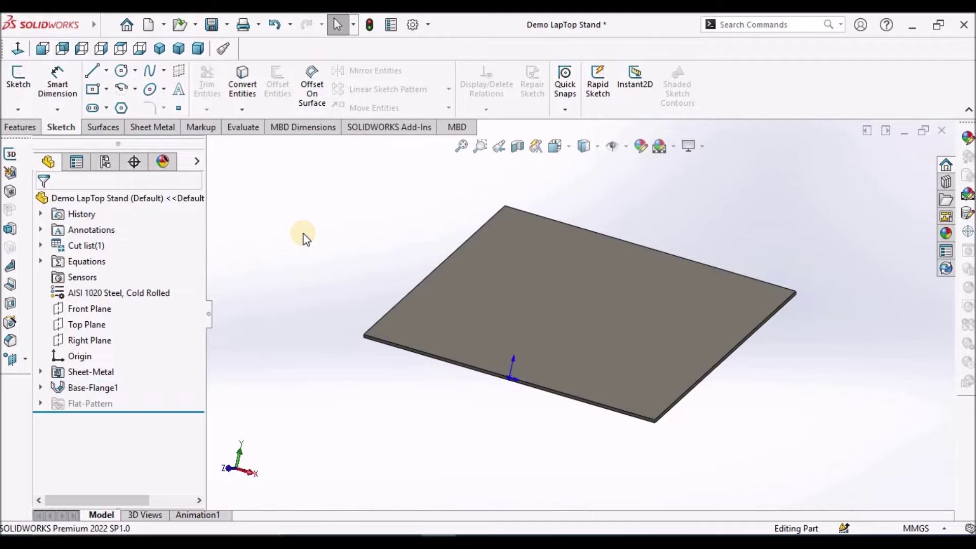
{"action": "key", "text": "alt+Tab"}
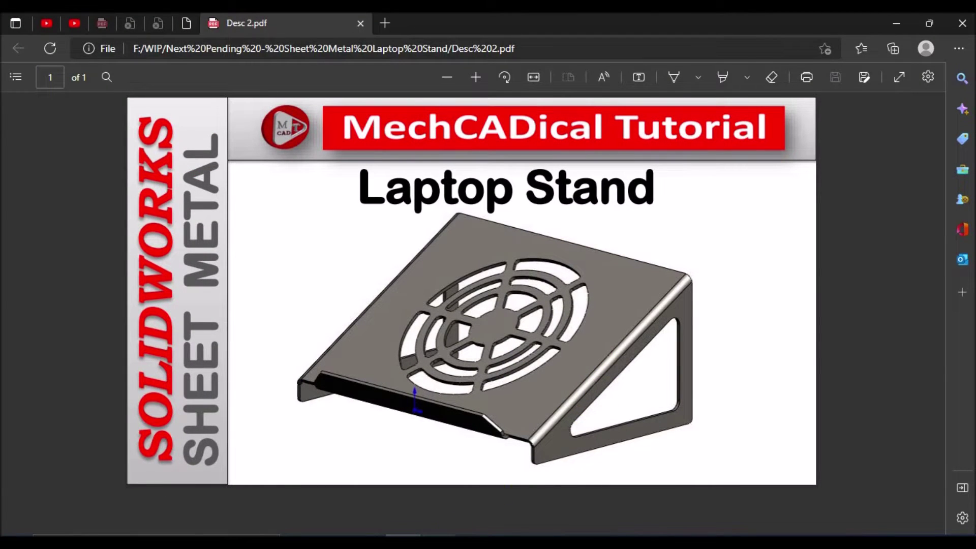
{"action": "key", "text": "alt+Tab"}
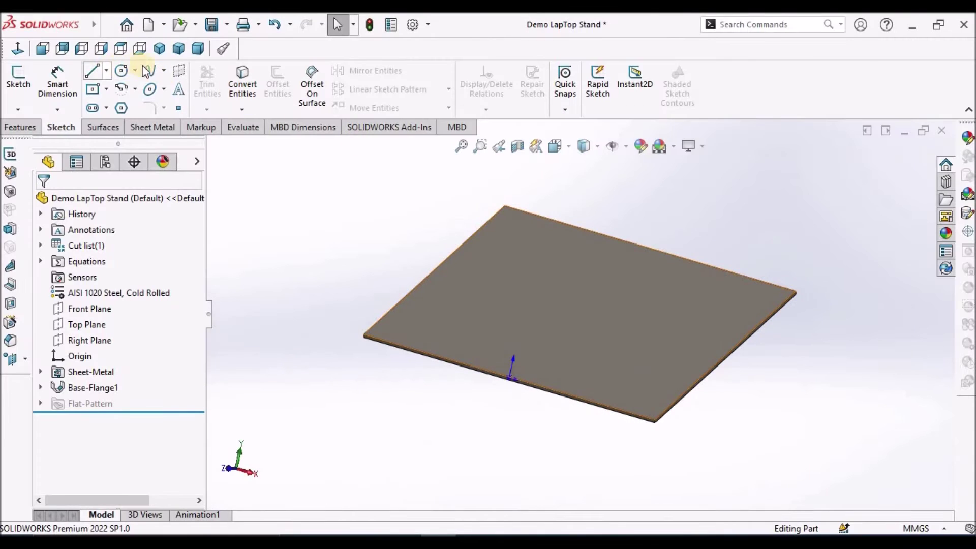
- Add 90° edge flanges, 97 mm long, on both opposite long edges of the plate
{"action": "left_click", "coordinate": [144, 133]}
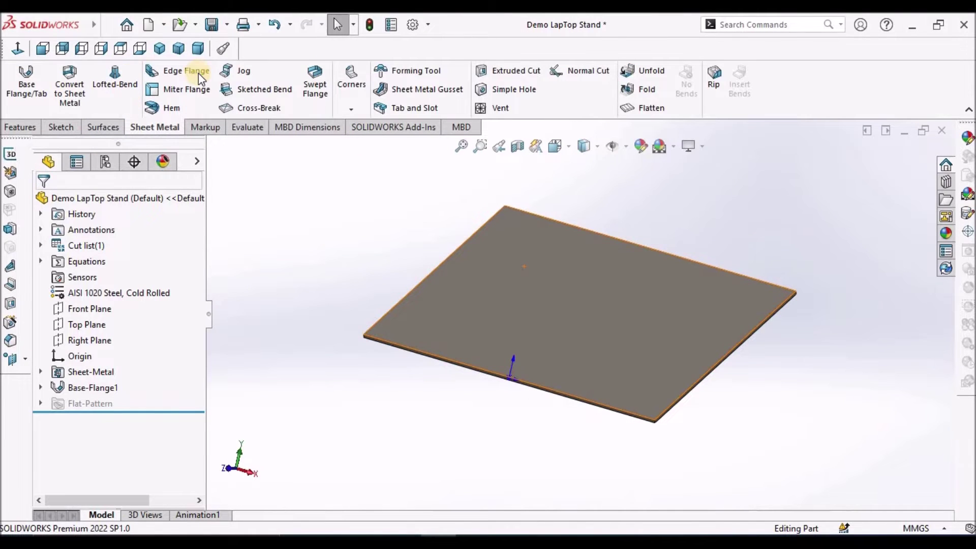
{"action": "scroll", "coordinate": [627, 318], "scroll_direction": "up", "scroll_amount": 3}
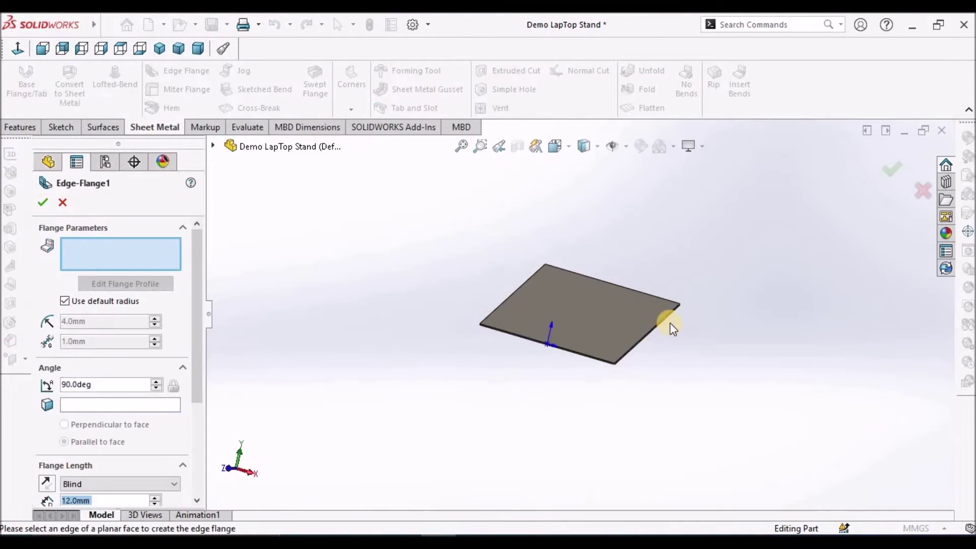
{"action": "middle_click_drag", "start_coordinate": [671, 323], "coordinate": [606, 320]}
{"action": "scroll", "coordinate": [606, 320], "scroll_direction": "down", "scroll_amount": 5}
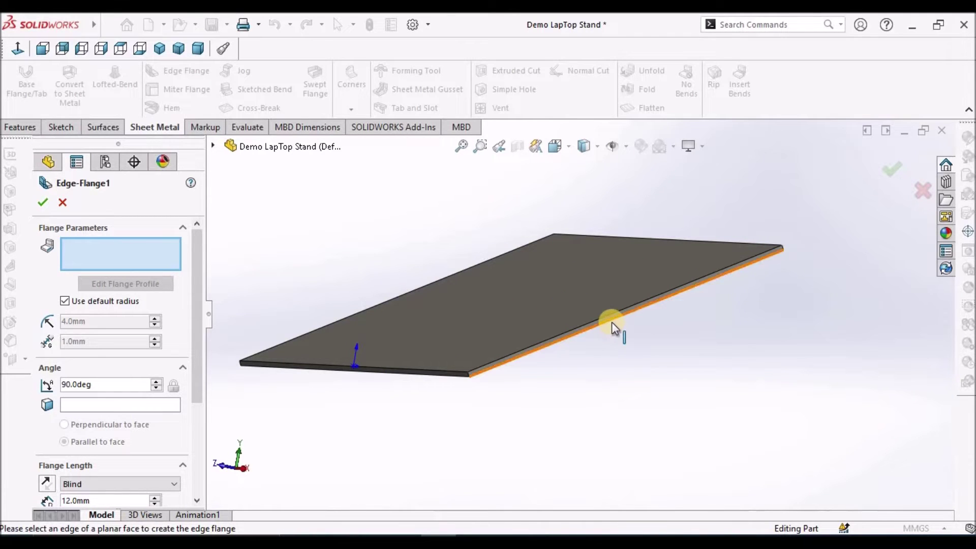
{"action": "left_click", "coordinate": [612, 322]}
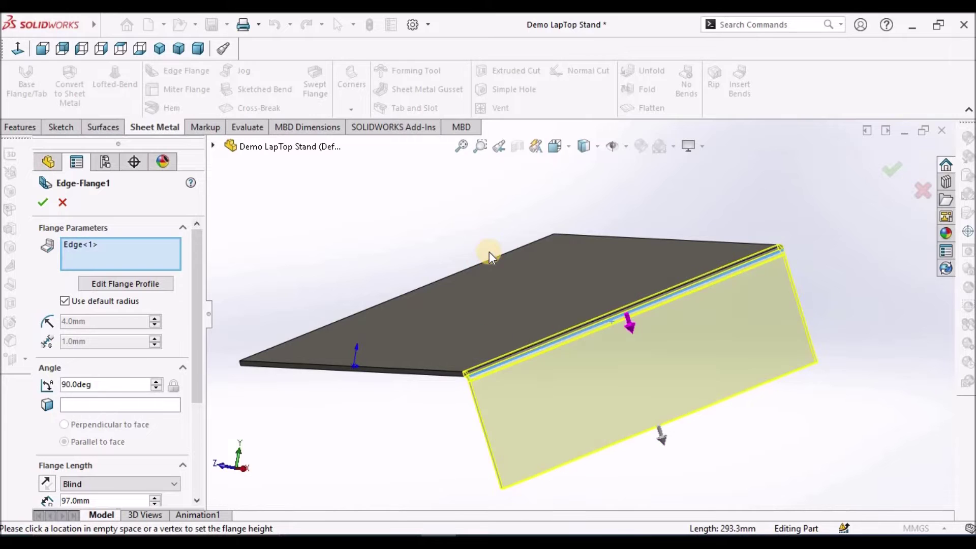
{"action": "mouse_move", "coordinate": [489, 251]}
{"action": "middle_mouse_down"}
{"action": "mouse_move", "coordinate": [567, 266]}
{"action": "mouse_move", "coordinate": [626, 237]}
{"action": "mouse_move", "coordinate": [612, 255]}
{"action": "mouse_move", "coordinate": [430, 301]}
{"action": "middle_mouse_up"}
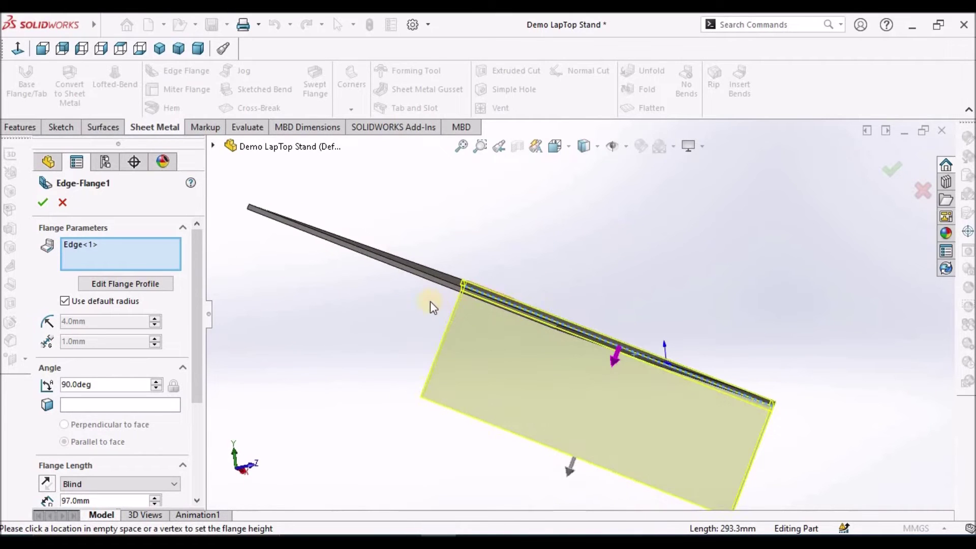
{"action": "left_click", "coordinate": [399, 269]}
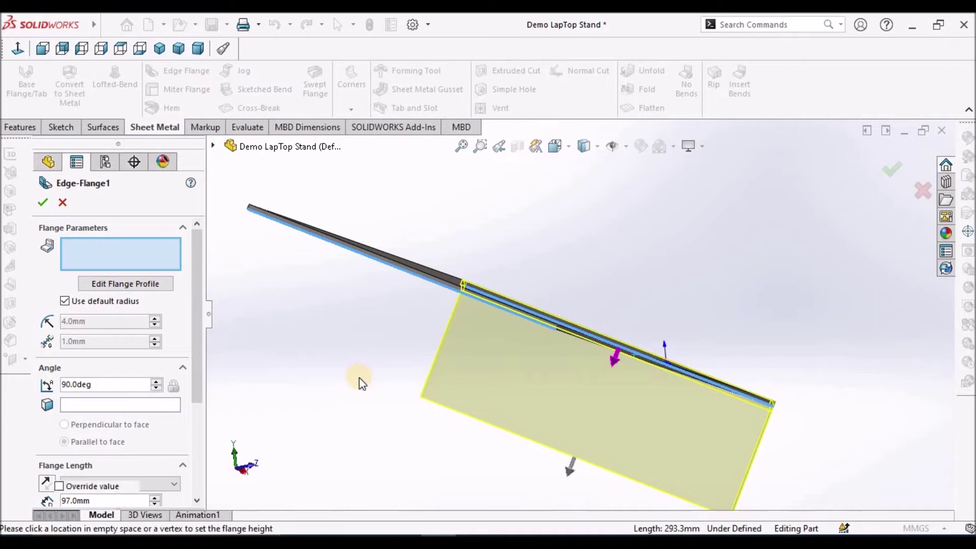
{"action": "left_click", "coordinate": [45, 203]}
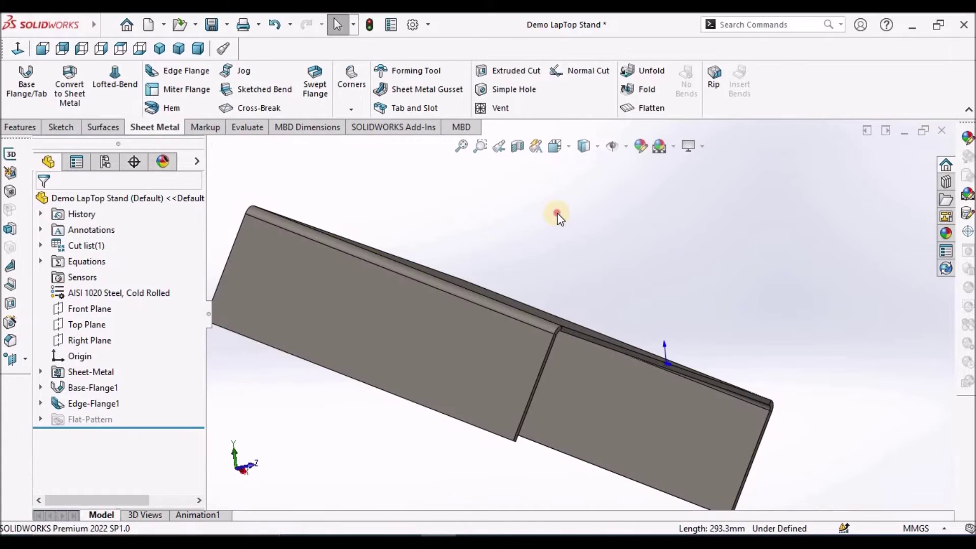
{"action": "middle_click_drag", "start_coordinate": [608, 260], "coordinate": [445, 323]}
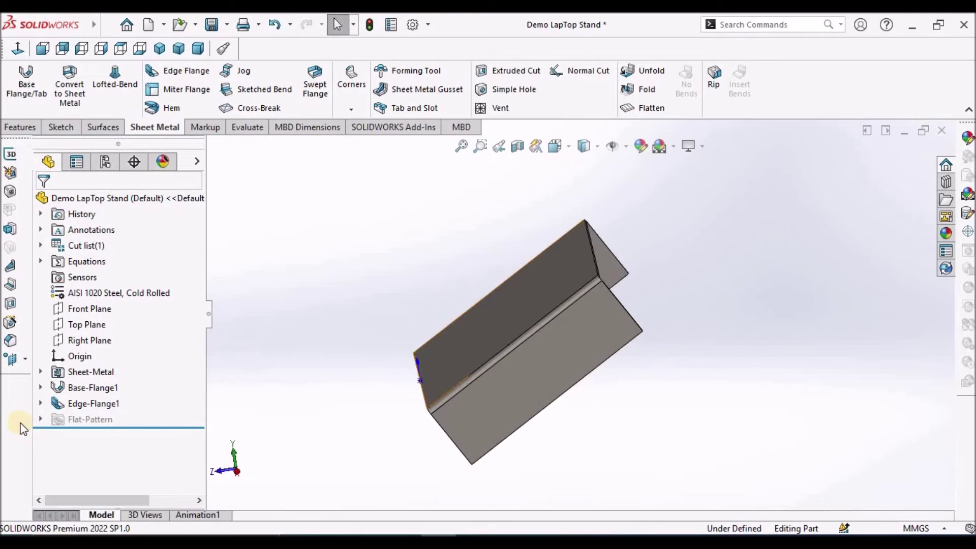
- Open Edge-Flange1's profile Sketch10 for editing in Right view
{"action": "left_click", "coordinate": [41, 405]}
{"action": "left_click", "coordinate": [101, 421]}
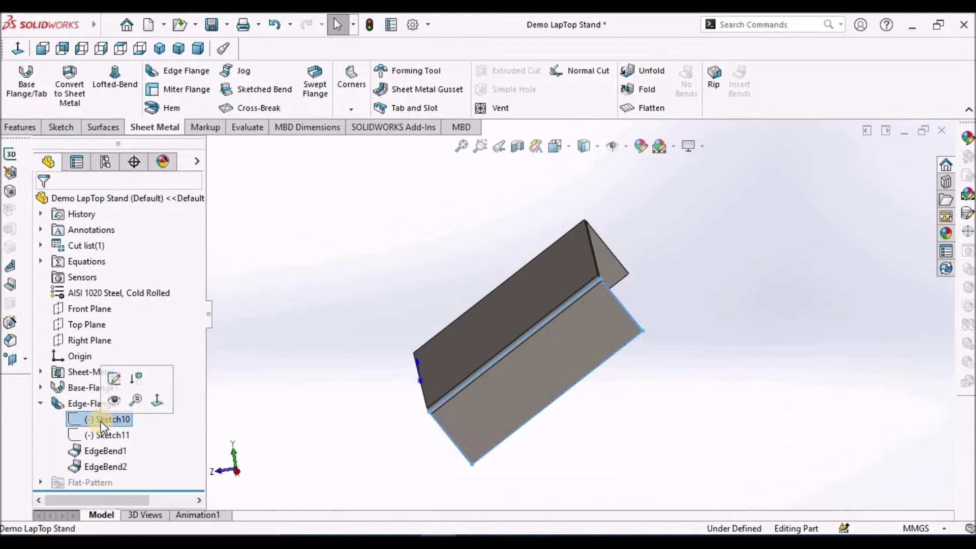
{"action": "left_click", "coordinate": [115, 378]}
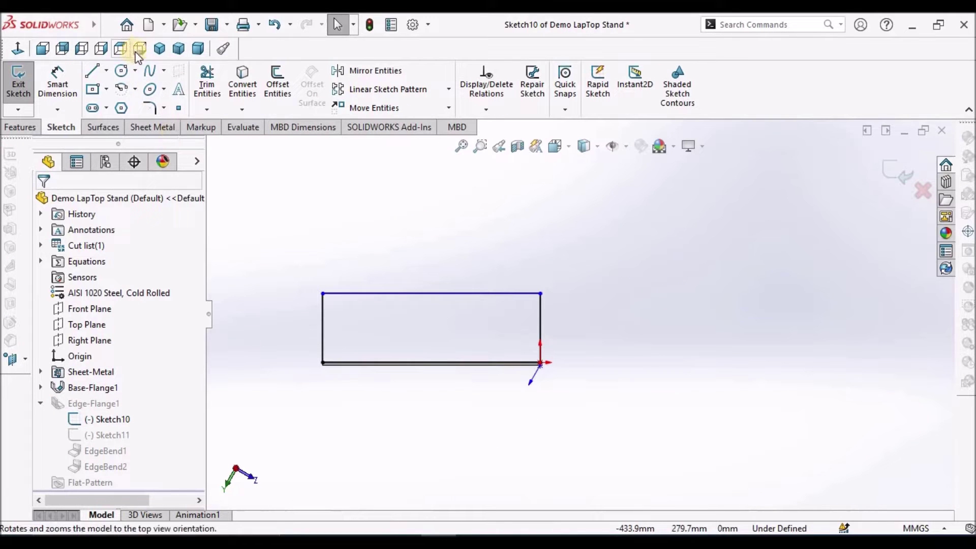
{"action": "left_click", "coordinate": [102, 48]}
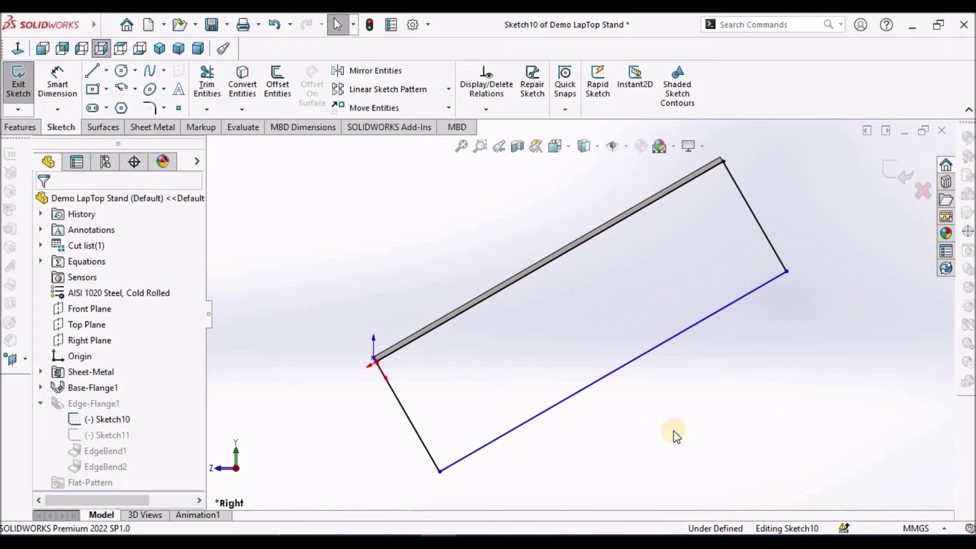
- Delete the Vertical2, Vertical0 and Horizontal1 relations from the profile's left, right and bottom lines
{"action": "left_click", "coordinate": [409, 415]}
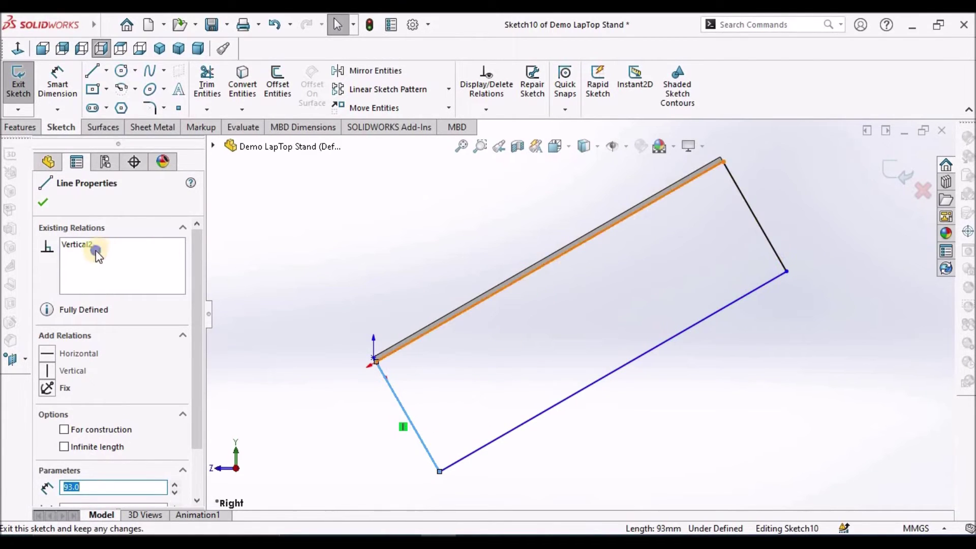
{"action": "right_click", "coordinate": [121, 254]}
{"action": "left_click", "coordinate": [130, 275]}
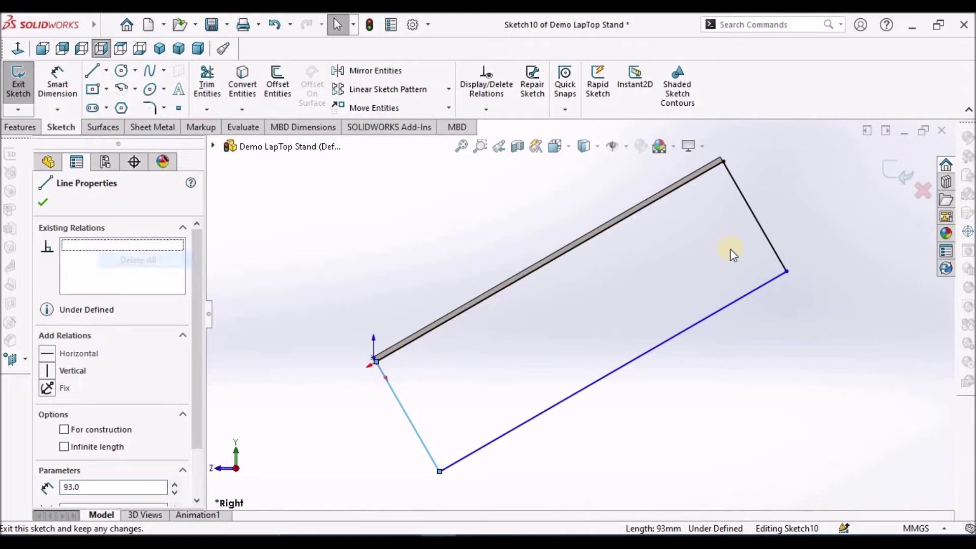
{"action": "left_click", "coordinate": [746, 206]}
{"action": "right_click", "coordinate": [115, 261]}
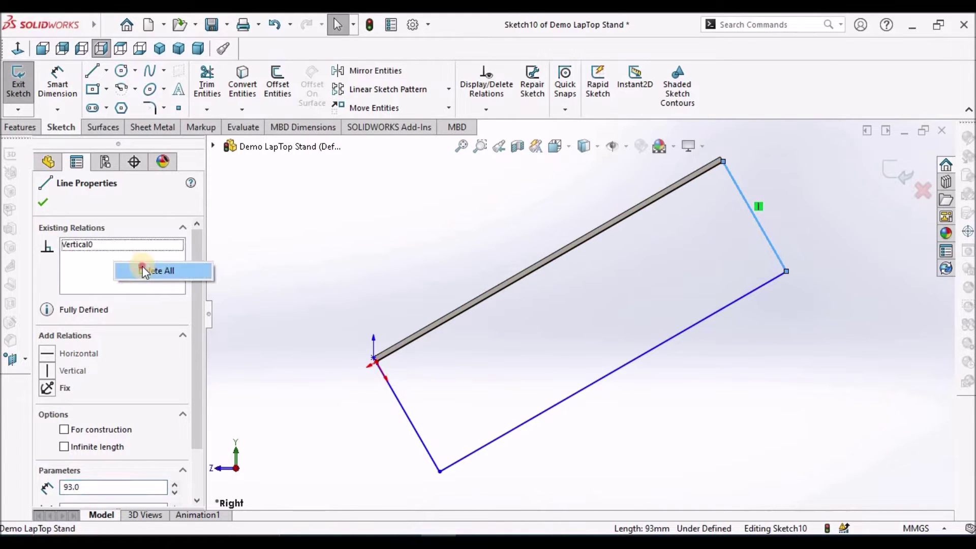
{"action": "left_click", "coordinate": [153, 270]}
{"action": "left_click", "coordinate": [652, 350]}
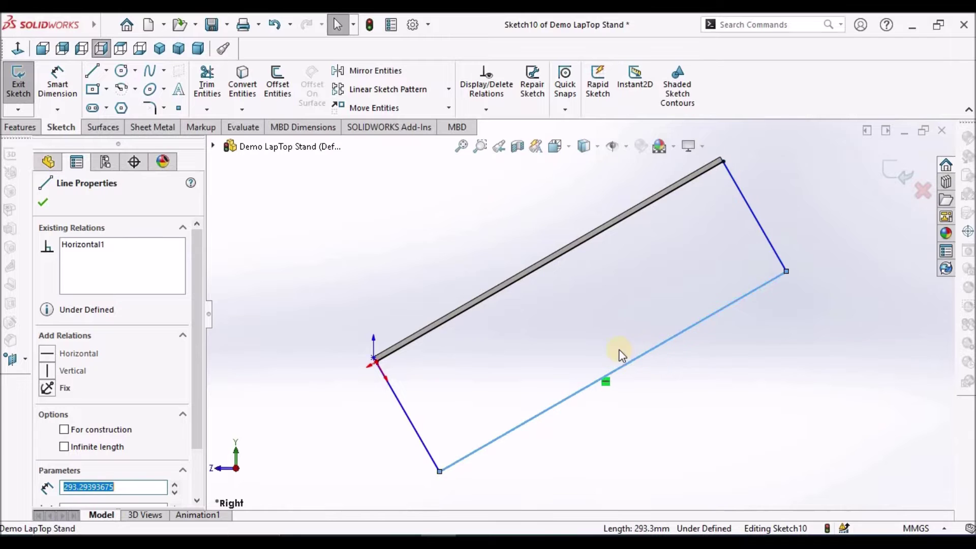
{"action": "right_click", "coordinate": [111, 260]}
{"action": "left_click", "coordinate": [149, 264]}
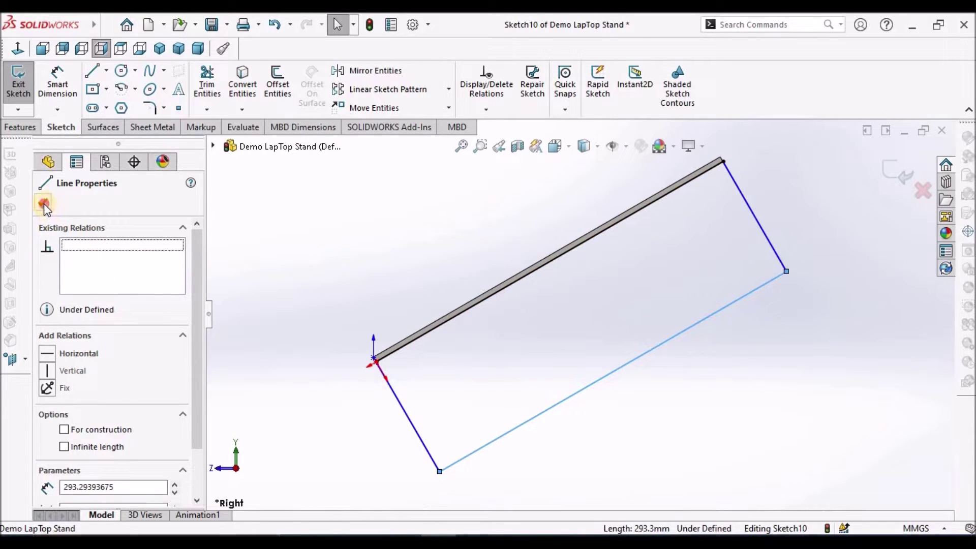
{"action": "left_click", "coordinate": [44, 203]}
- Set a 120° angle between the sloped flange edge and the profile's left side
{"action": "left_click", "coordinate": [440, 472]}
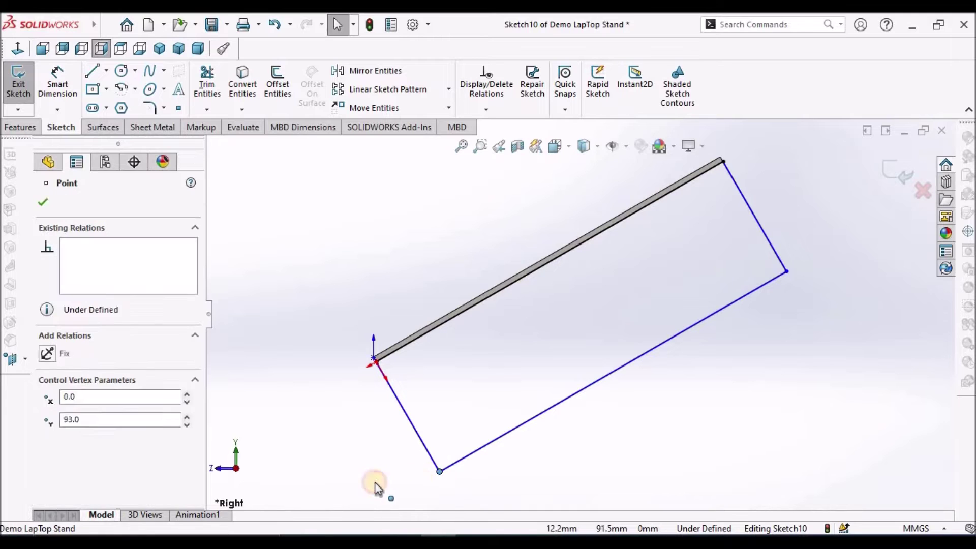
{"action": "left_click_drag", "start_coordinate": [375, 482], "coordinate": [362, 482]}
{"action": "left_click", "coordinate": [283, 331]}
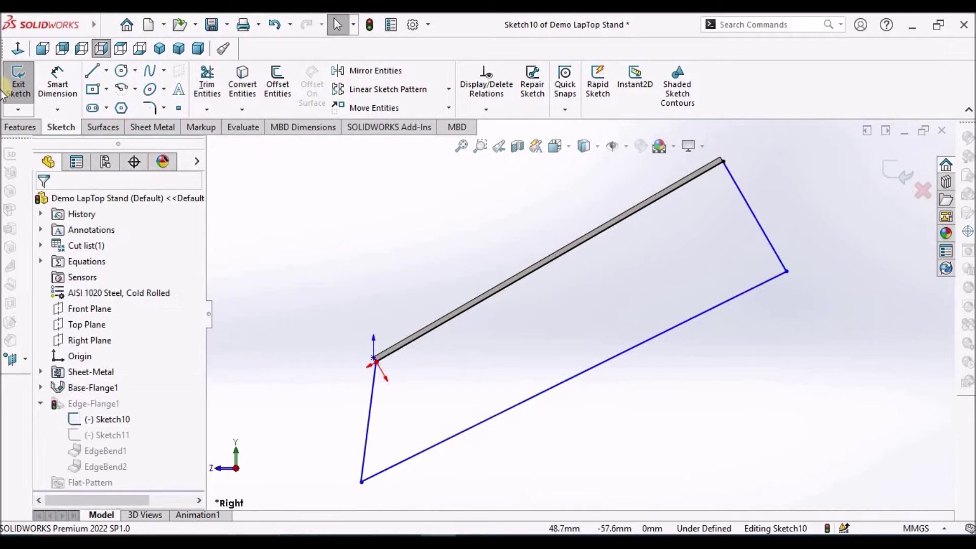
{"action": "left_click", "coordinate": [51, 83]}
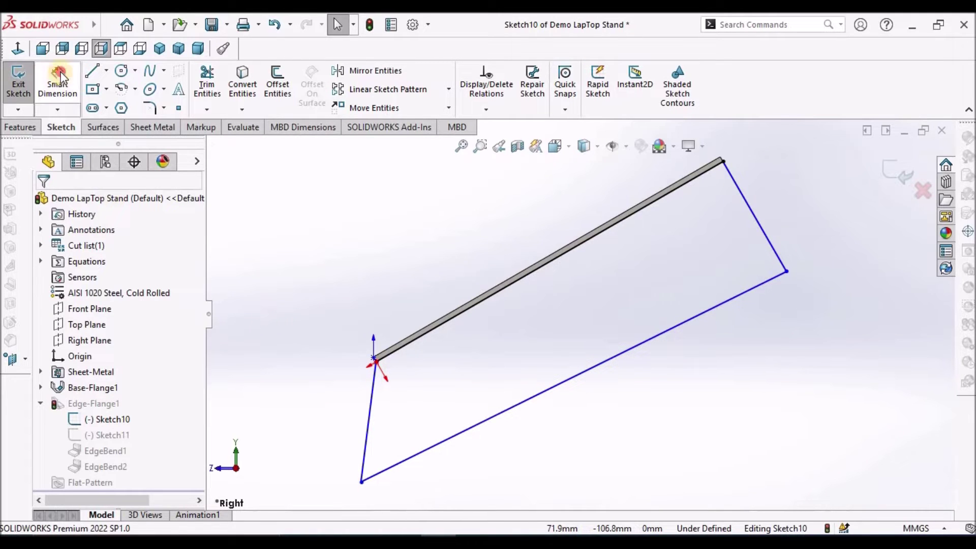
{"action": "left_click", "coordinate": [428, 338]}
{"action": "left_click", "coordinate": [370, 410]}
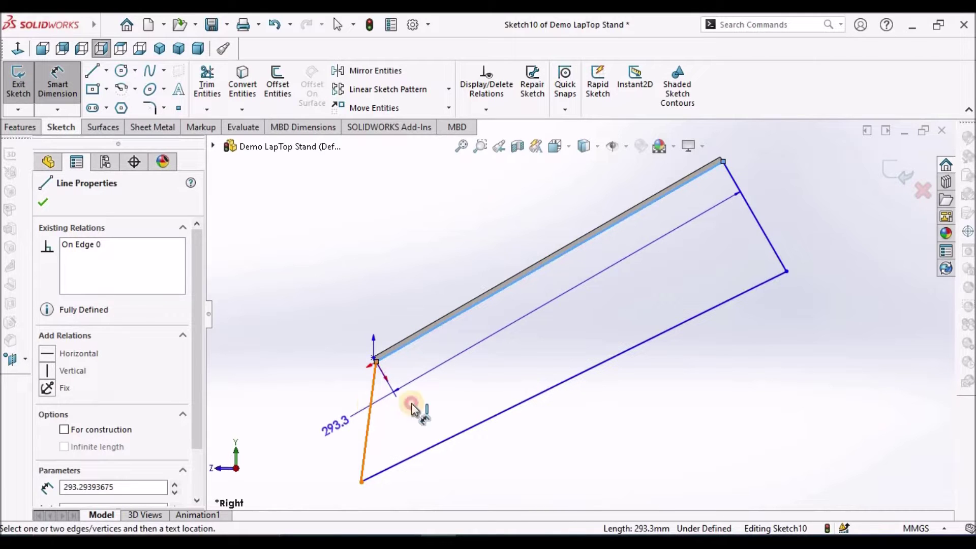
{"action": "left_click", "coordinate": [483, 387]}
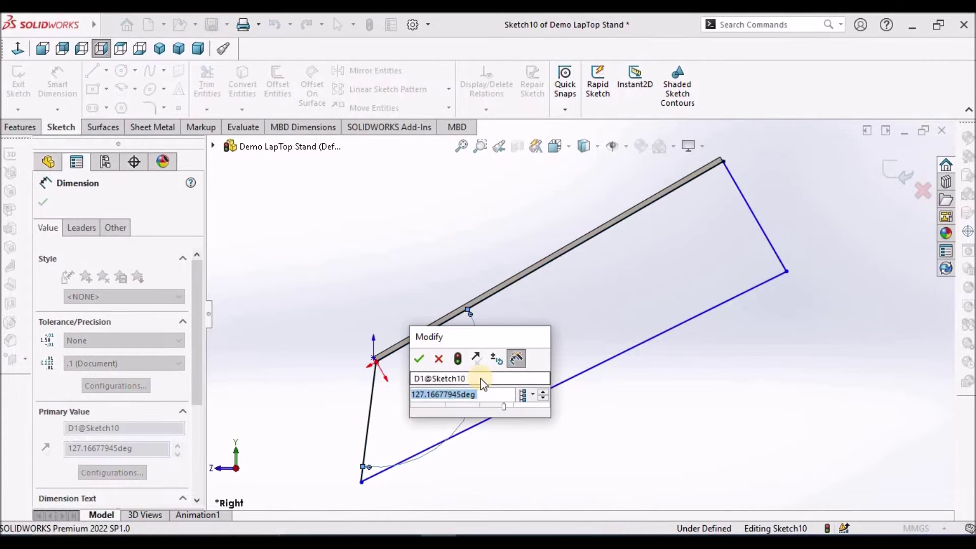
{"action": "type", "text": "120"}
{"action": "key", "text": "Return"}
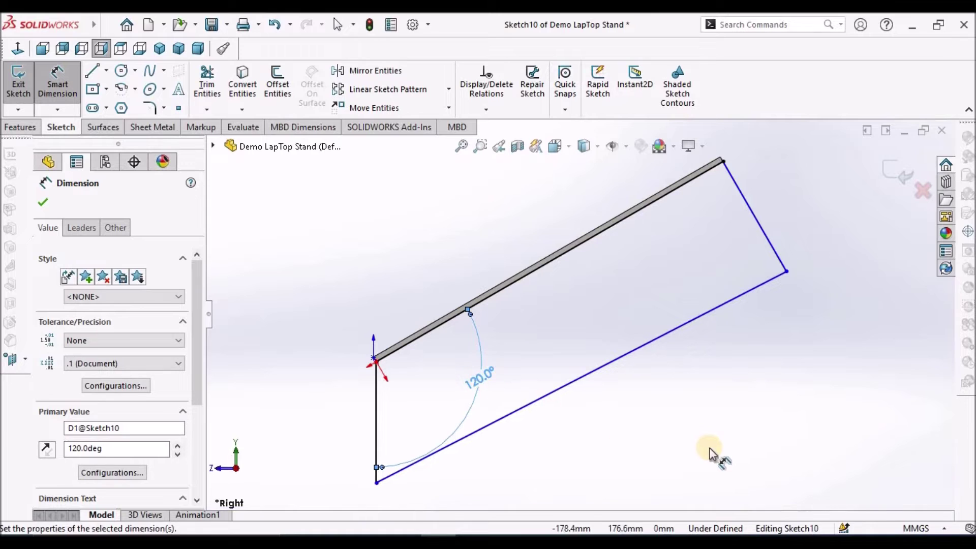
{"action": "key", "text": "Escape"}
- Make the bottom line perpendicular and the right line parallel to the left side
{"action": "left_click", "coordinate": [584, 377]}
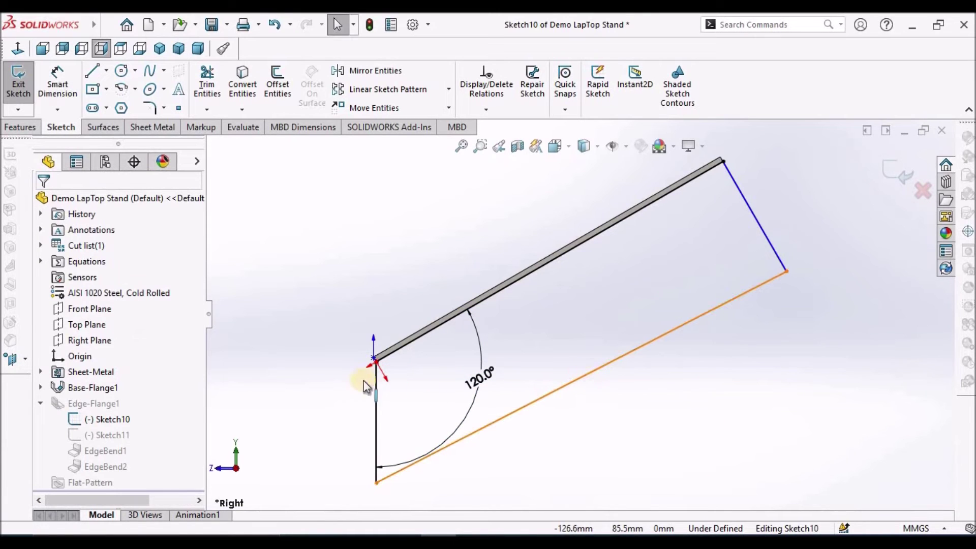
{"action": "left_click", "coordinate": [376, 404], "text": "ctrl"}
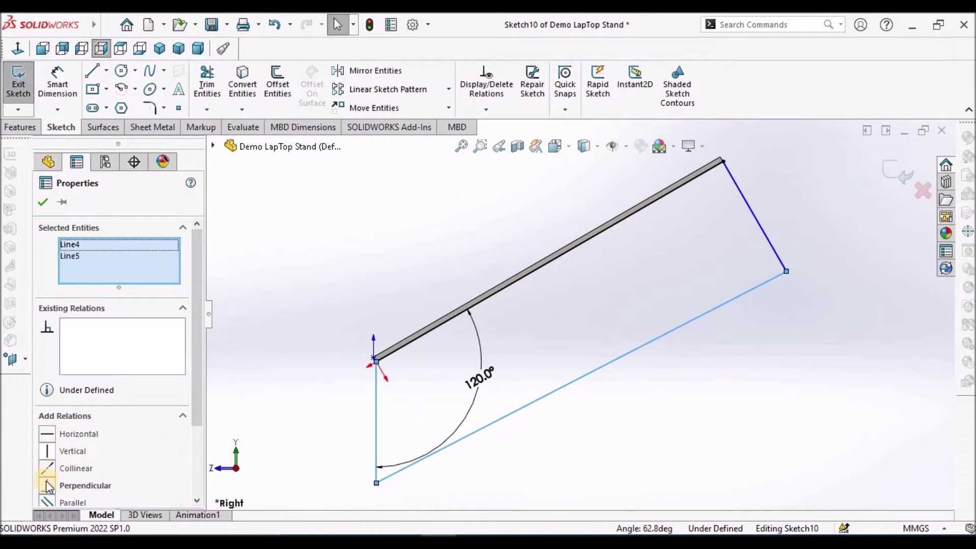
{"action": "left_click", "coordinate": [47, 487]}
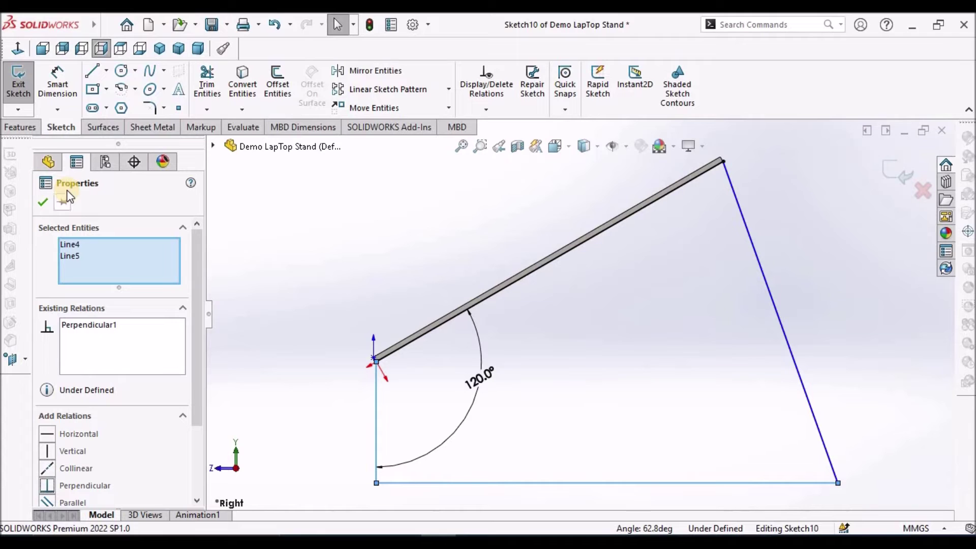
{"action": "left_click", "coordinate": [42, 202]}
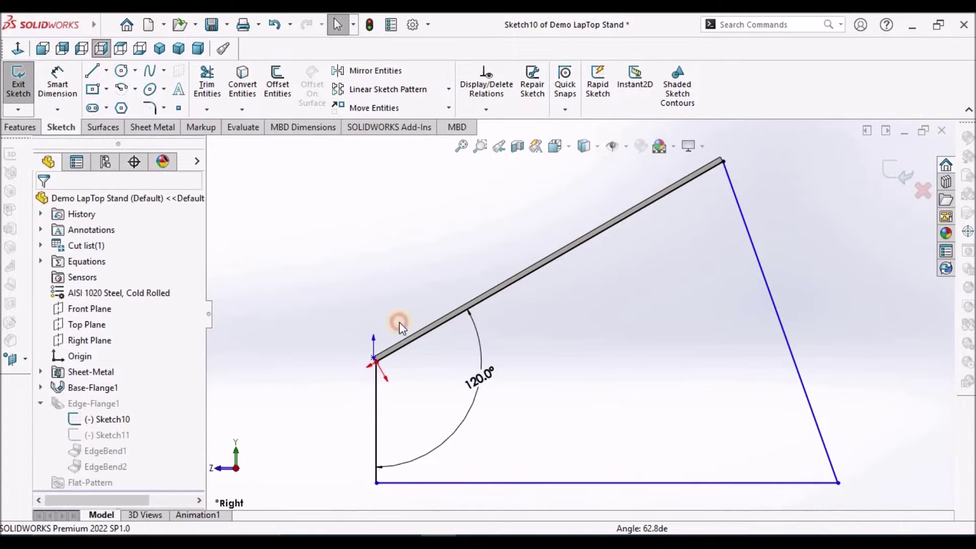
{"action": "left_click", "coordinate": [376, 398]}
{"action": "left_click", "coordinate": [663, 356], "text": "ctrl"}
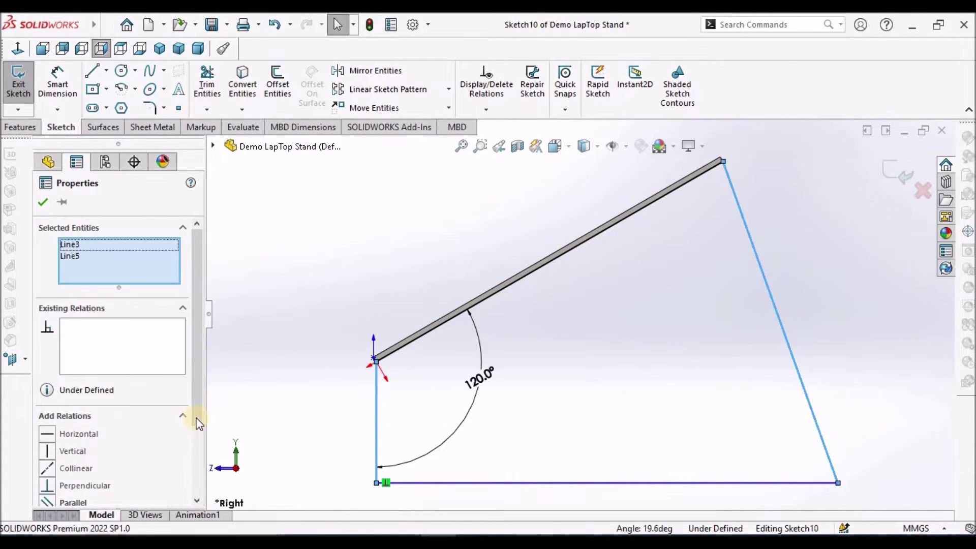
{"action": "left_click", "coordinate": [45, 501]}
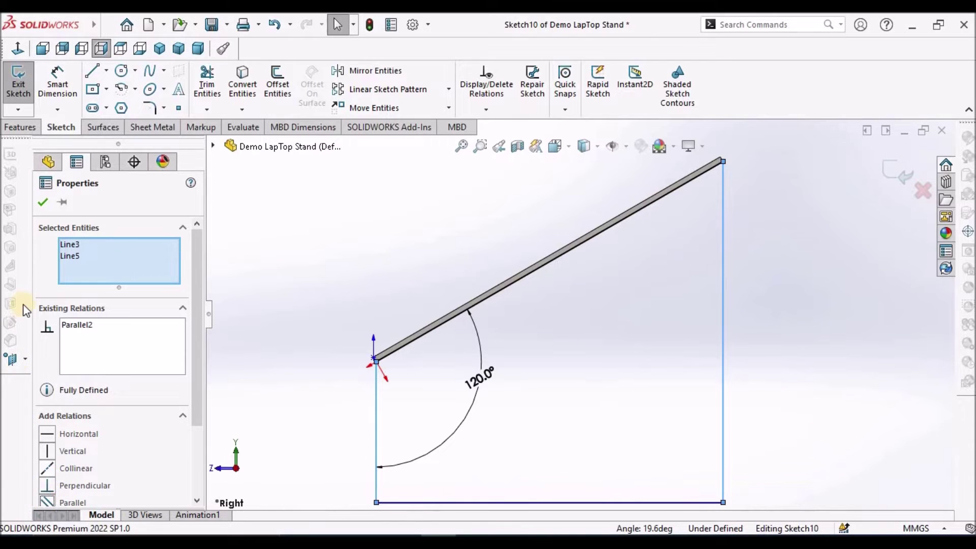
{"action": "left_click", "coordinate": [42, 203]}
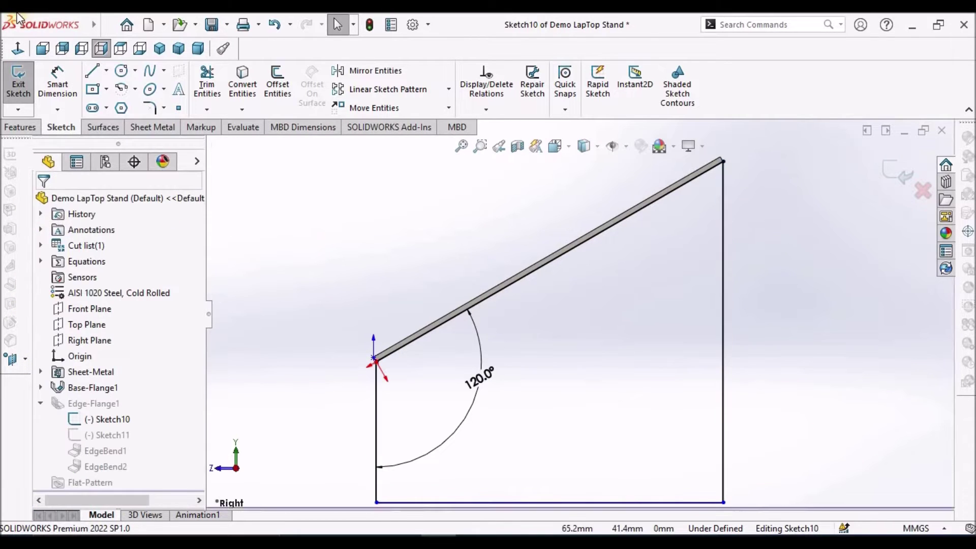
{"action": "left_click", "coordinate": [57, 81]}
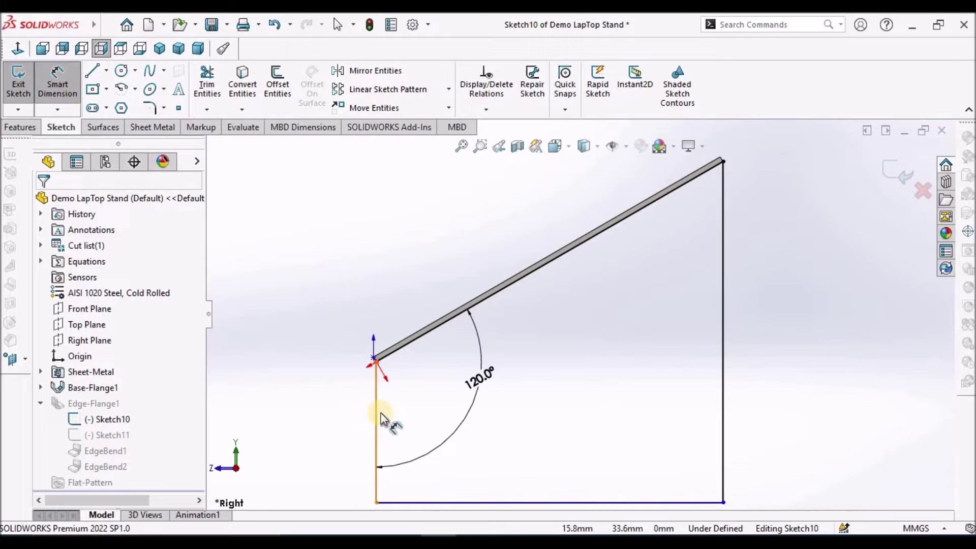
- Dimension the profile's left vertical line at 25 mm, undoing the mistaken 1 mm entry
{"action": "left_click", "coordinate": [334, 416]}
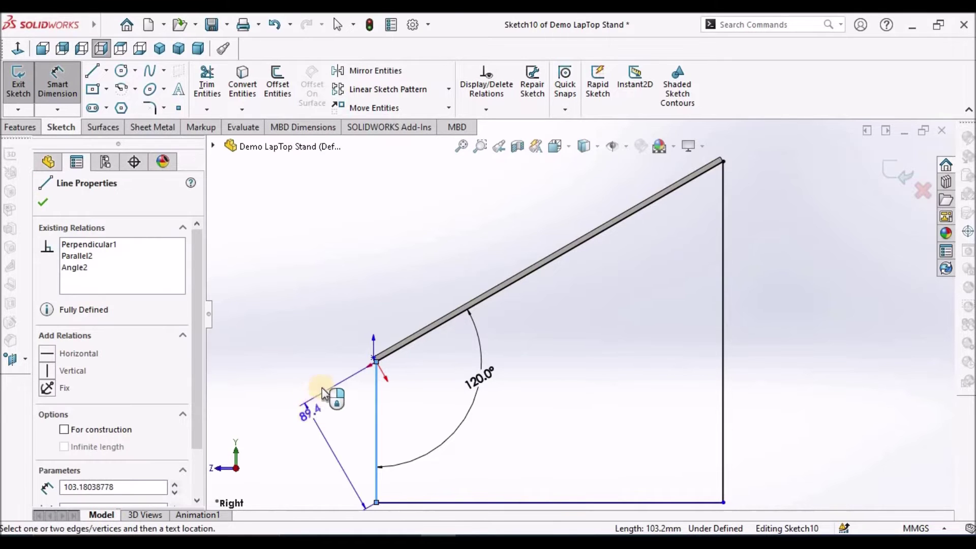
{"action": "scroll", "coordinate": [356, 394], "scroll_direction": "down", "scroll_amount": 3}
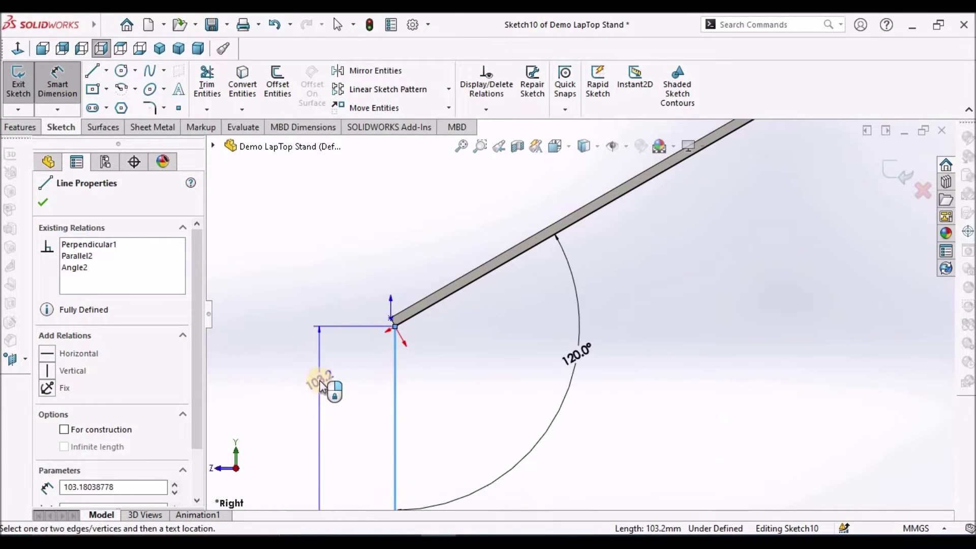
{"action": "left_click", "coordinate": [319, 382]}
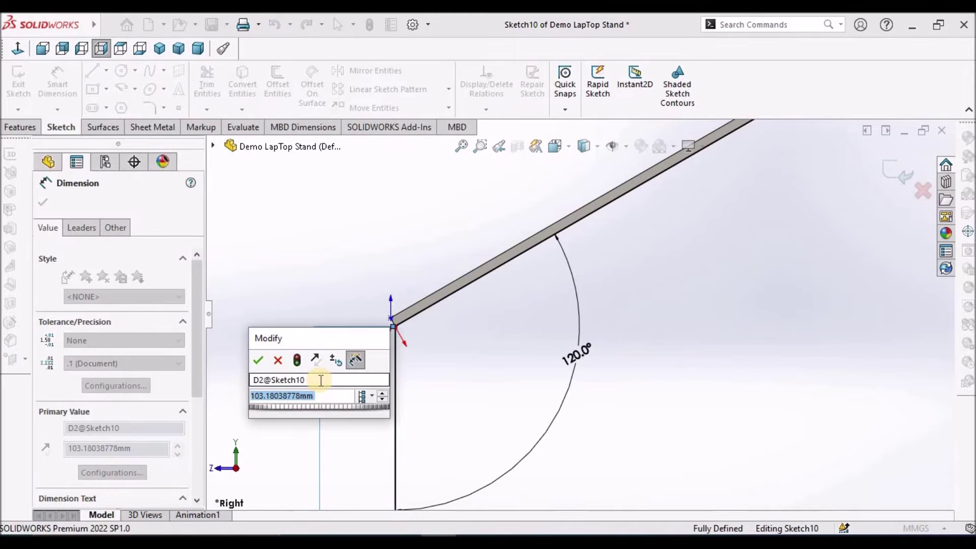
{"action": "type", "text": "1"}
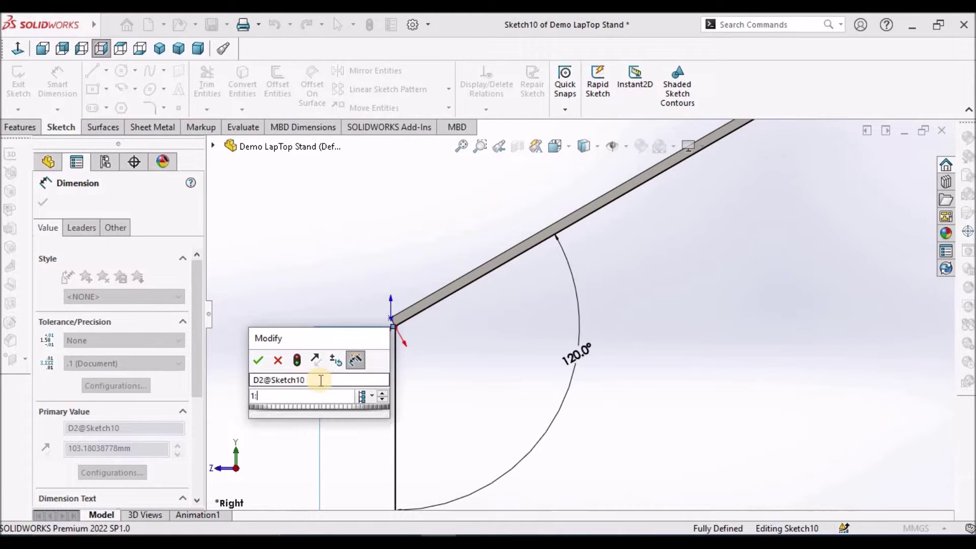
{"action": "key", "text": "Return"}
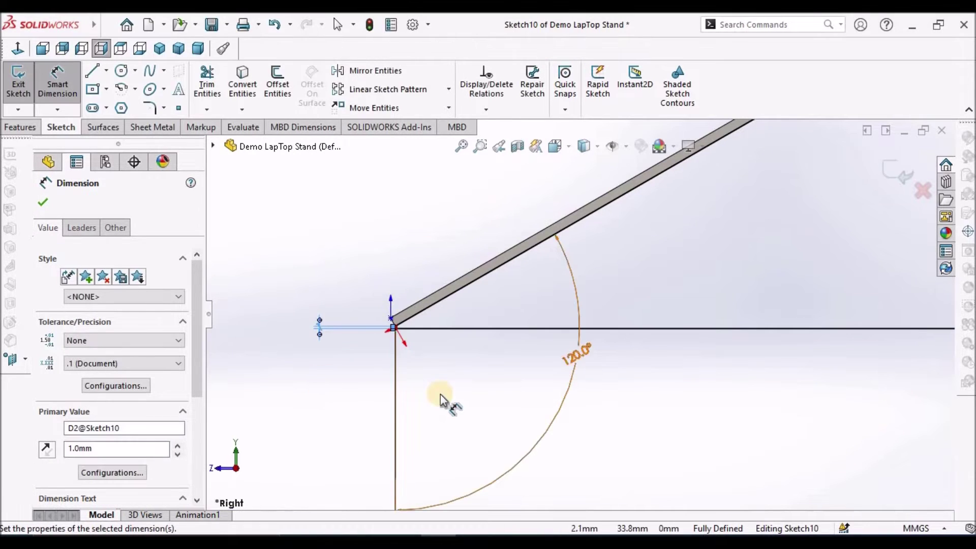
{"action": "key", "text": "ctrl+z"}
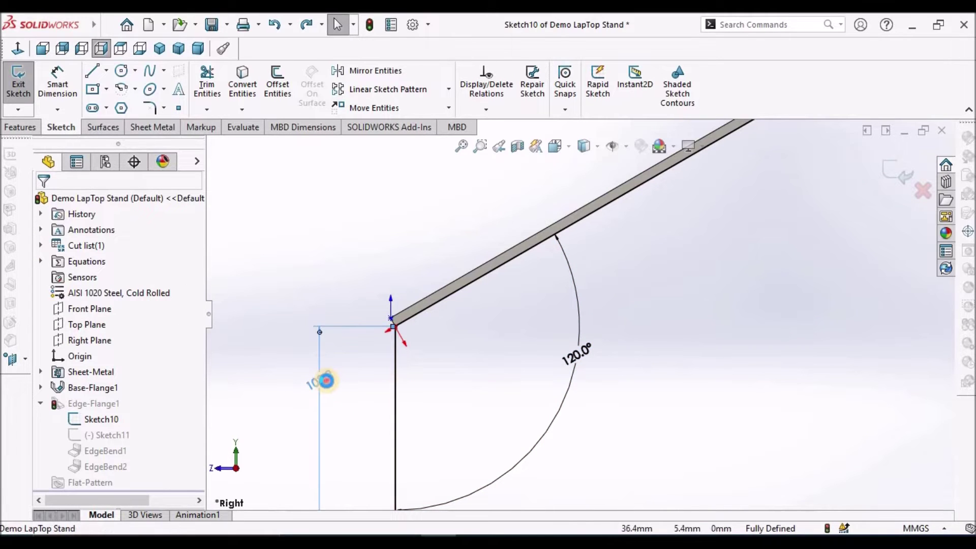
{"action": "double_click", "coordinate": [327, 382]}
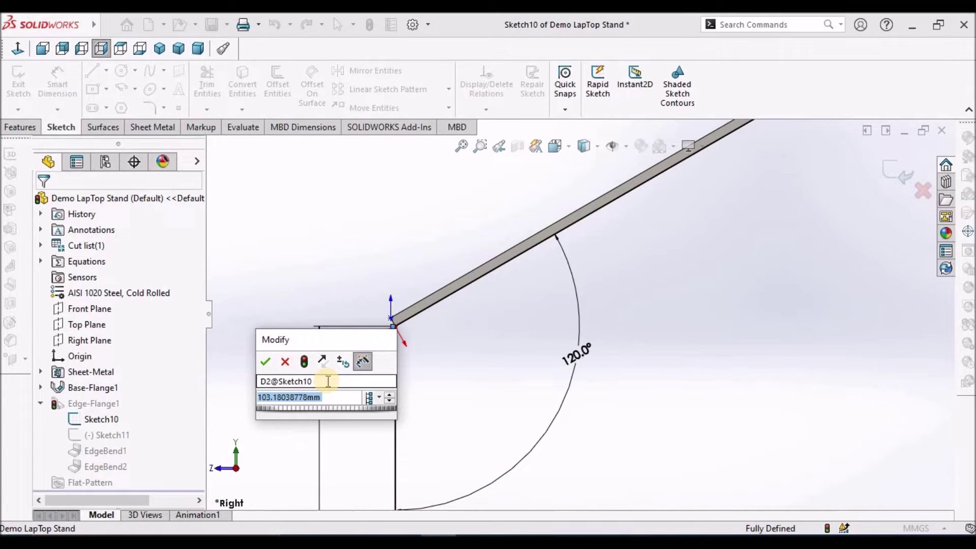
{"action": "type", "text": "25"}
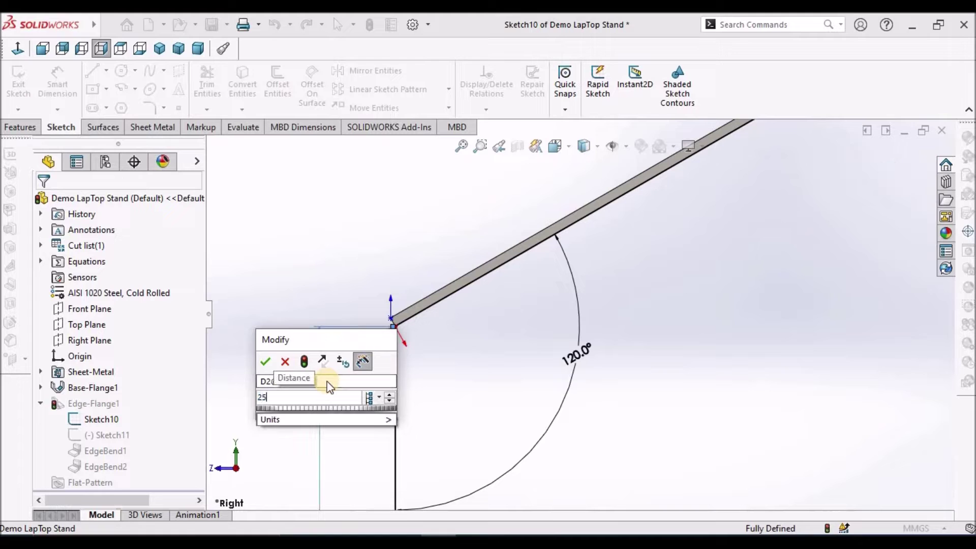
{"action": "key", "text": "Return"}
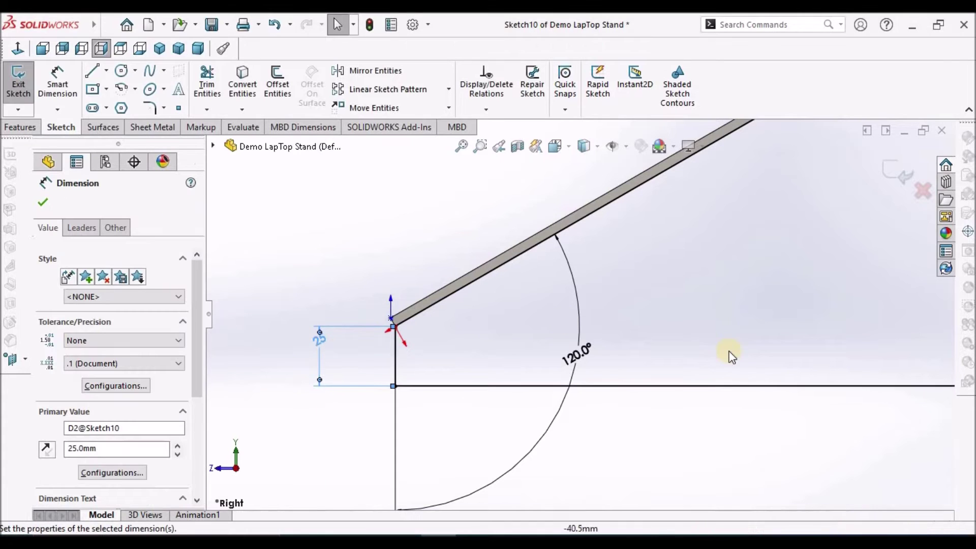
{"action": "key", "text": "f"}
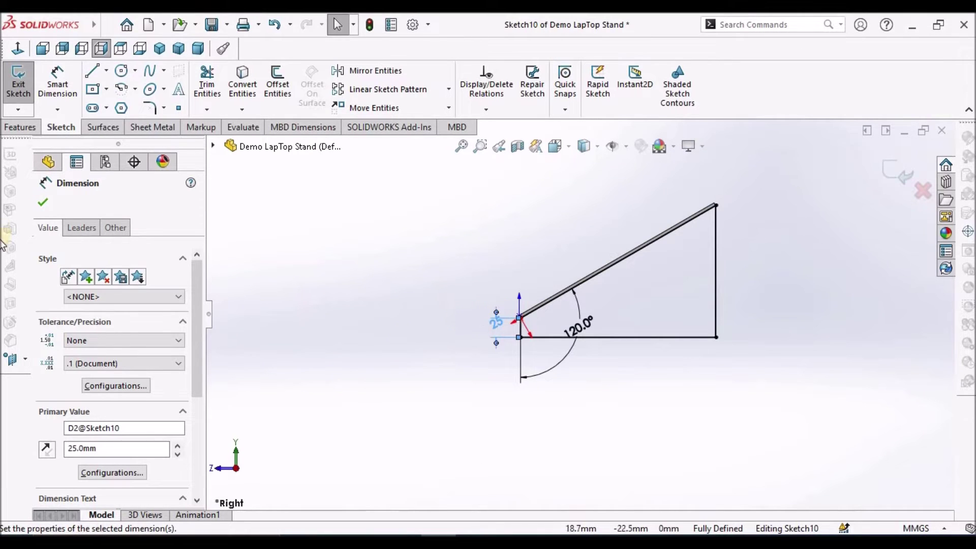
{"action": "left_click", "coordinate": [44, 204]}
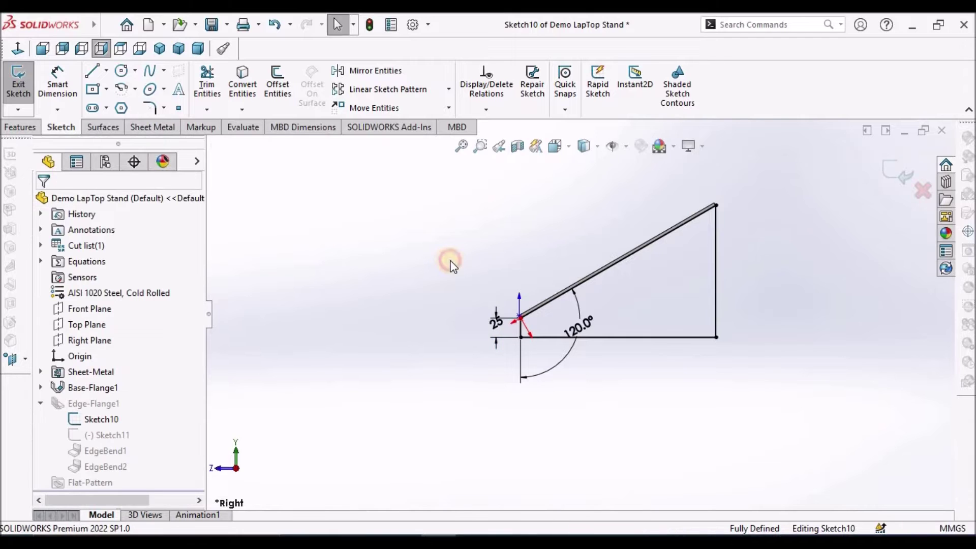
- Exit Sketch10 so Edge-Flange1 rebuilds with the new profile
{"action": "scroll", "coordinate": [718, 305], "scroll_direction": "down", "scroll_amount": 1}
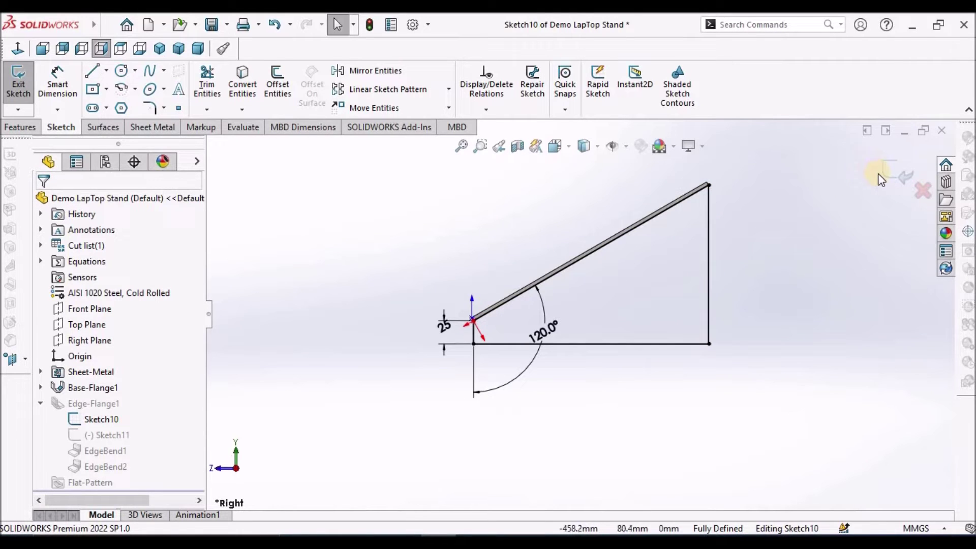
{"action": "left_click", "coordinate": [892, 170]}
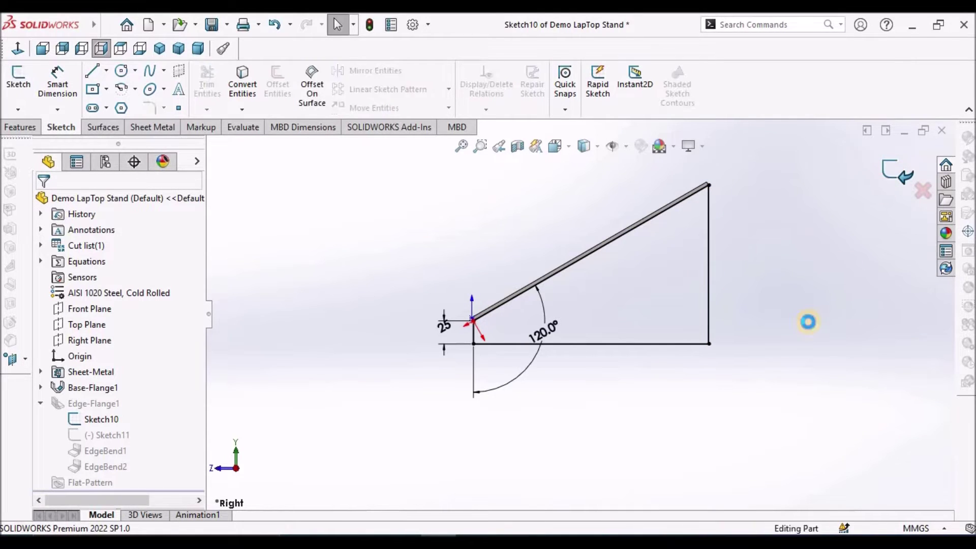
{"action": "middle_click_drag", "start_coordinate": [527, 322], "coordinate": [402, 433]}
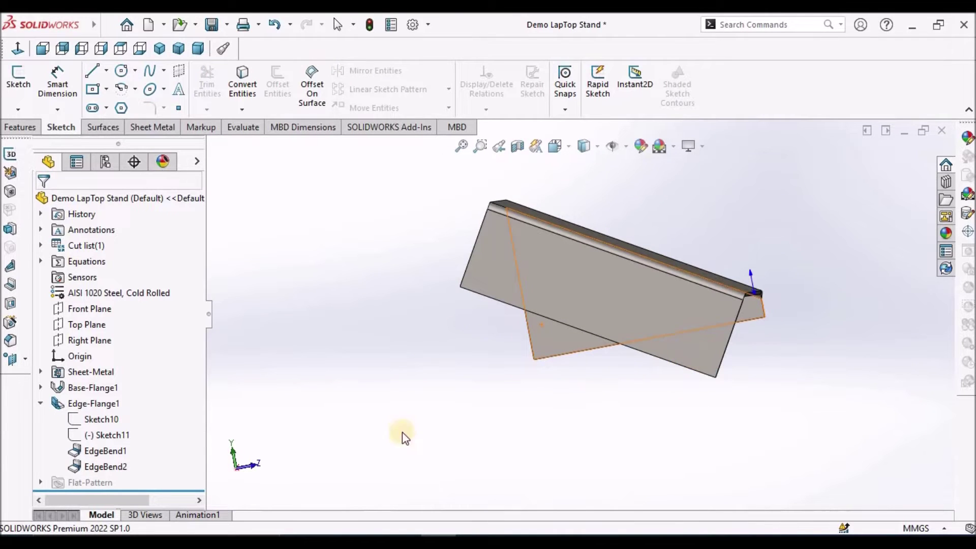
- Edit Sketch11 and delete its top, left and extra vertical lines, keeping only the bottom line
{"action": "left_click", "coordinate": [108, 436]}
{"action": "left_click", "coordinate": [121, 392]}
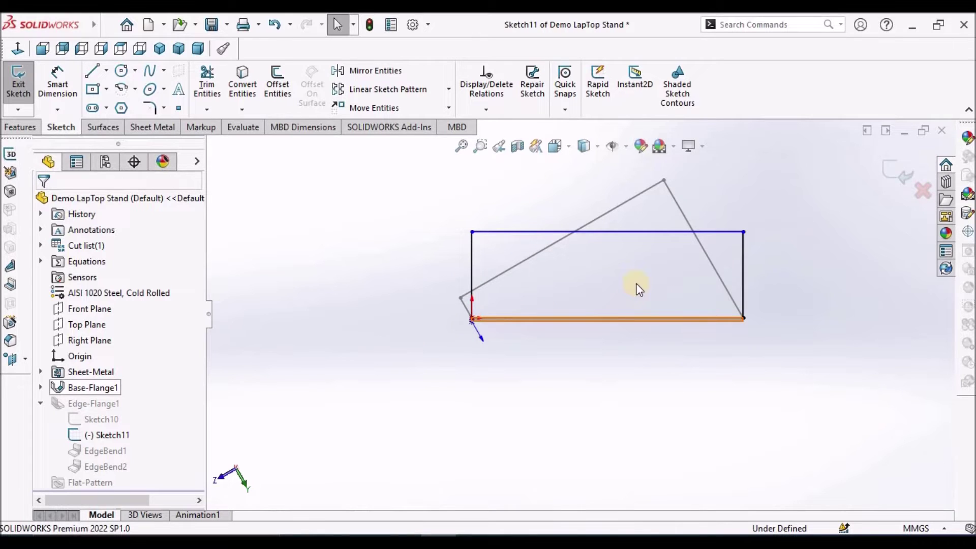
{"action": "left_click", "coordinate": [507, 232]}
{"action": "key", "text": "Delete"}
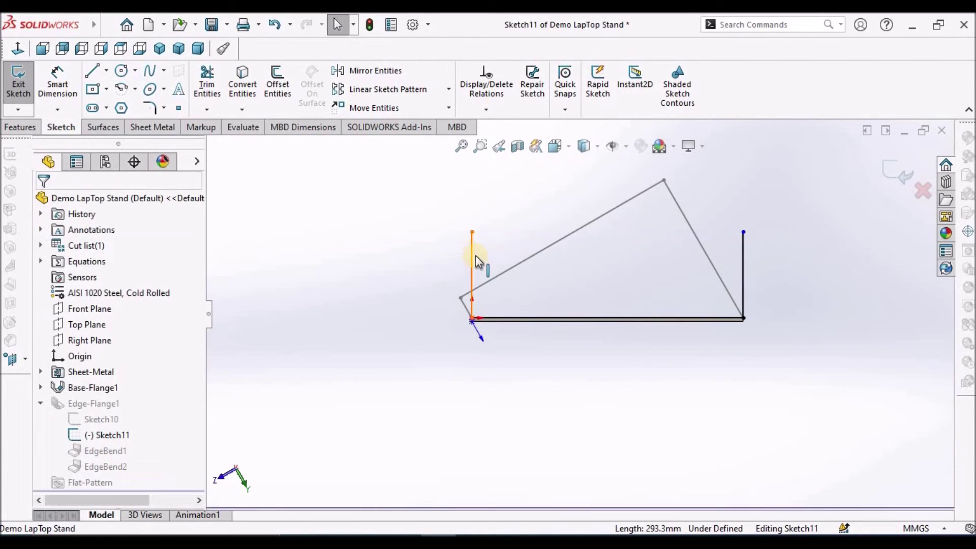
{"action": "left_click", "coordinate": [469, 249]}
{"action": "key", "text": "Delete"}
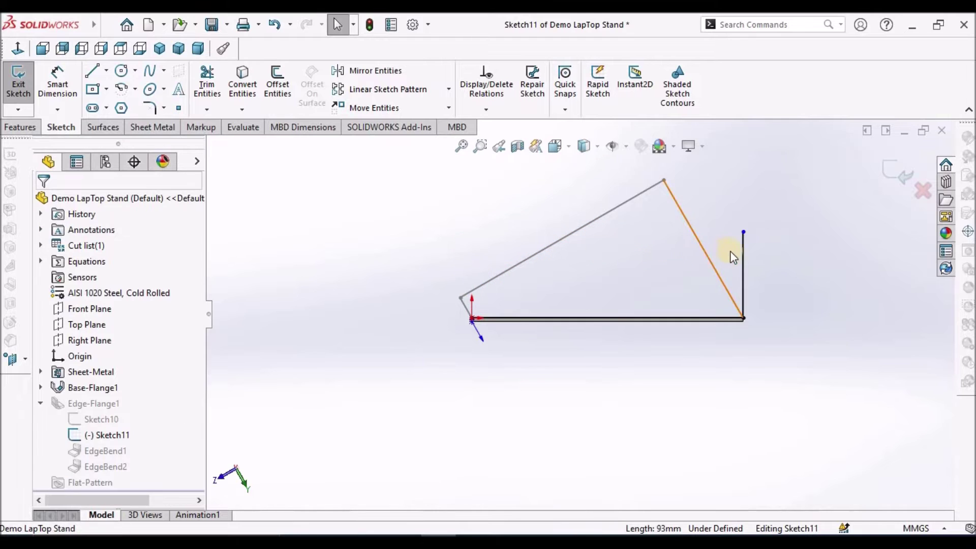
{"action": "left_click", "coordinate": [743, 259]}
{"action": "key", "text": "Delete"}
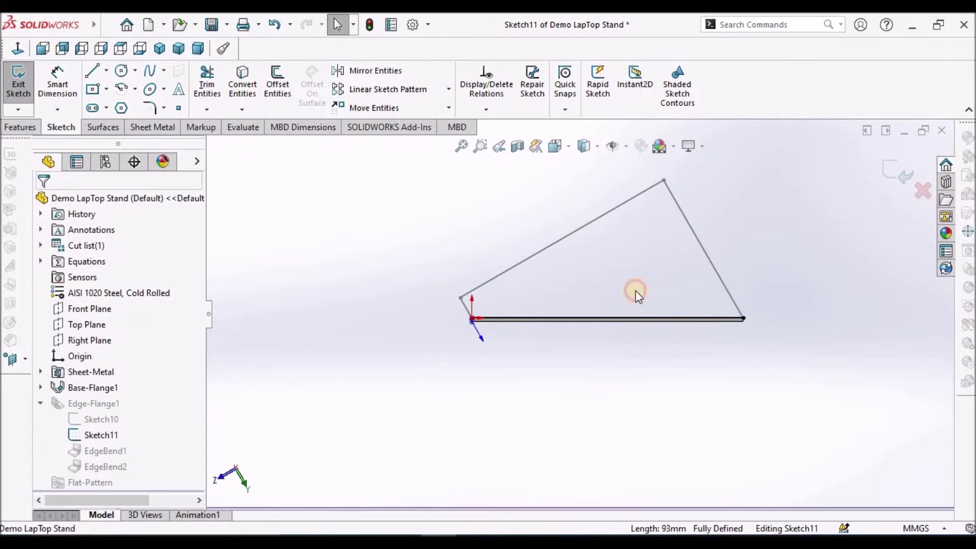
{"action": "scroll", "coordinate": [636, 291], "scroll_direction": "down", "scroll_amount": 3}
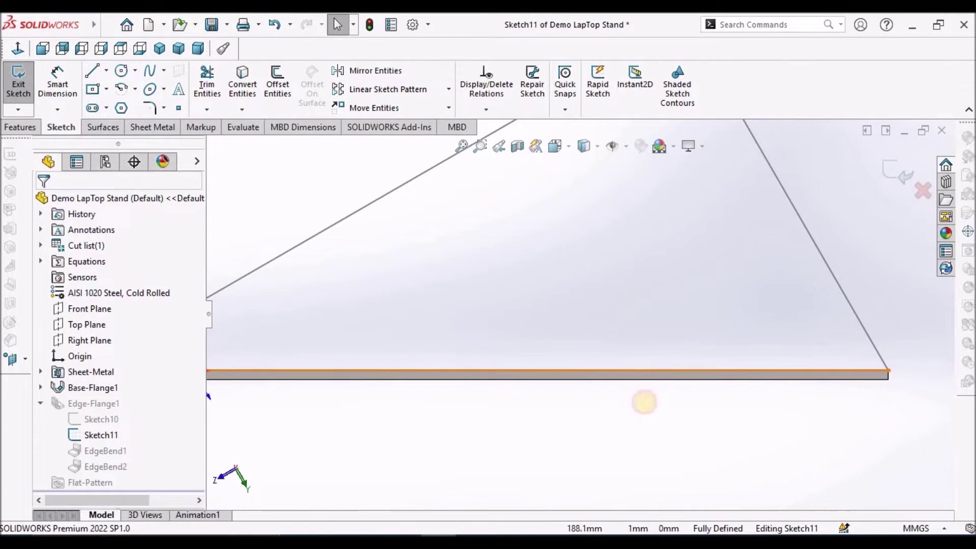
{"action": "scroll", "coordinate": [637, 412], "scroll_direction": "up", "scroll_amount": 3}
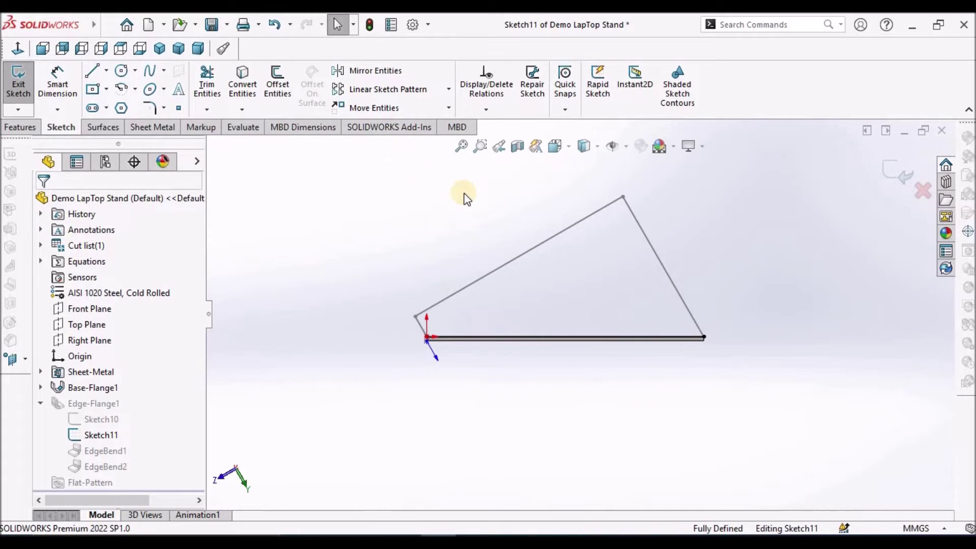
{"action": "left_click", "coordinate": [251, 87]}
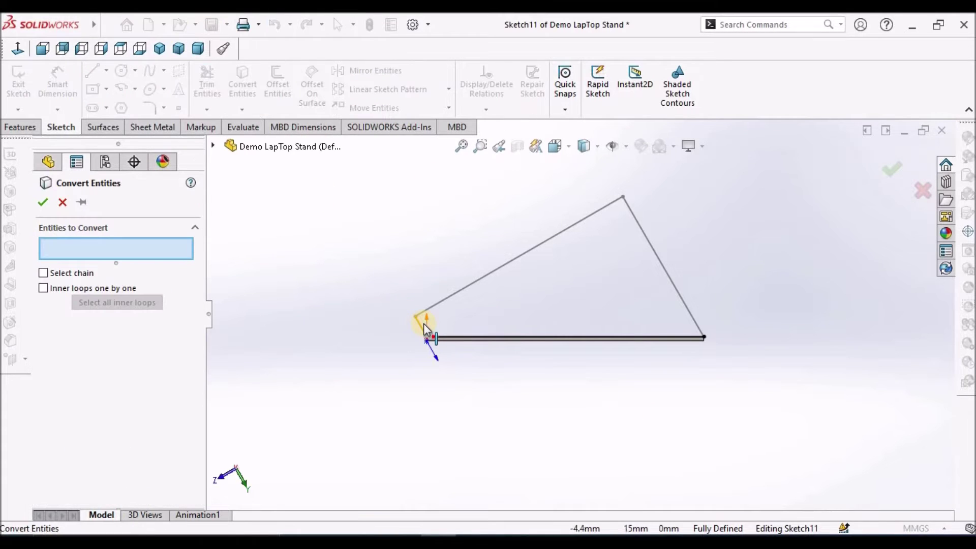
- Convert Sketch10's three triangle edges into Sketch11, rebuild, and switch to Dimetric view
{"action": "left_click", "coordinate": [423, 324]}
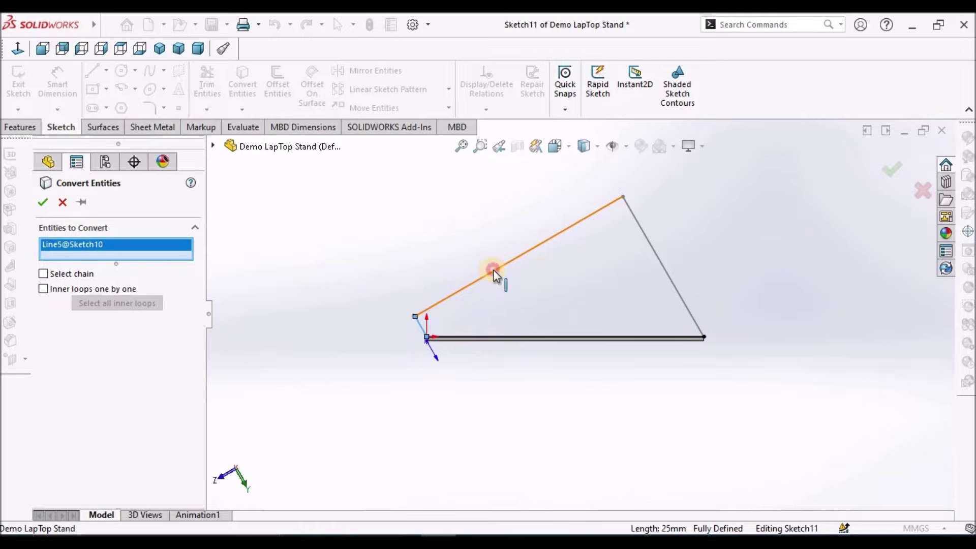
{"action": "left_click", "coordinate": [494, 270]}
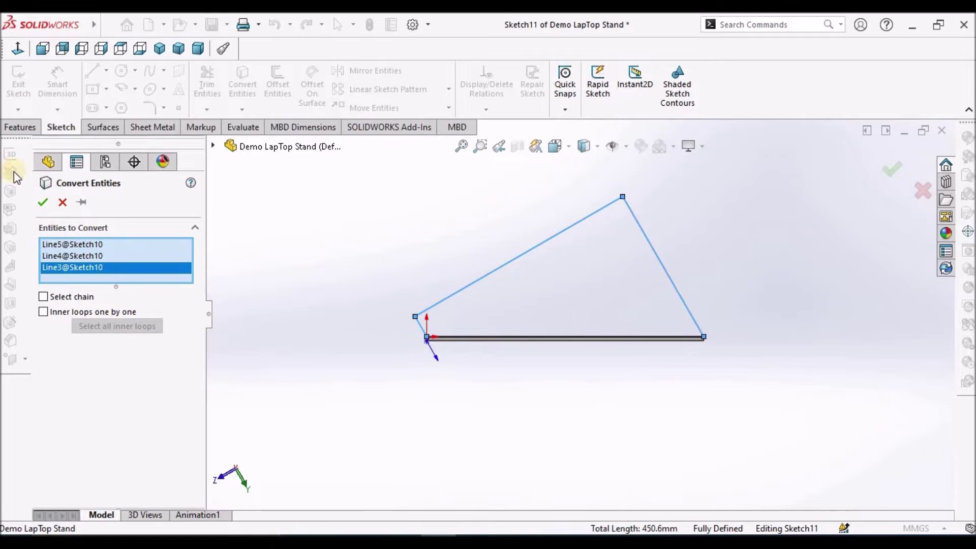
{"action": "left_click", "coordinate": [43, 201]}
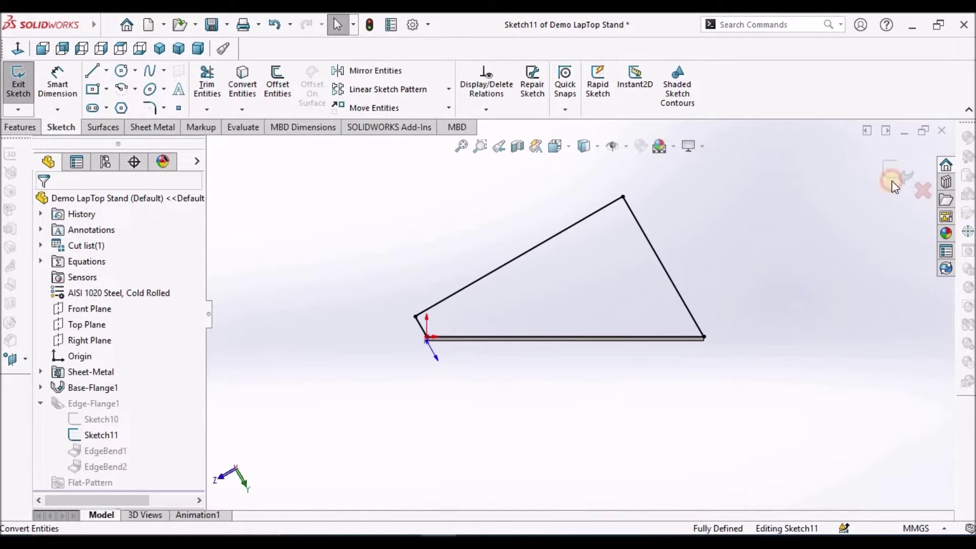
{"action": "key", "text": "ctrl+b"}
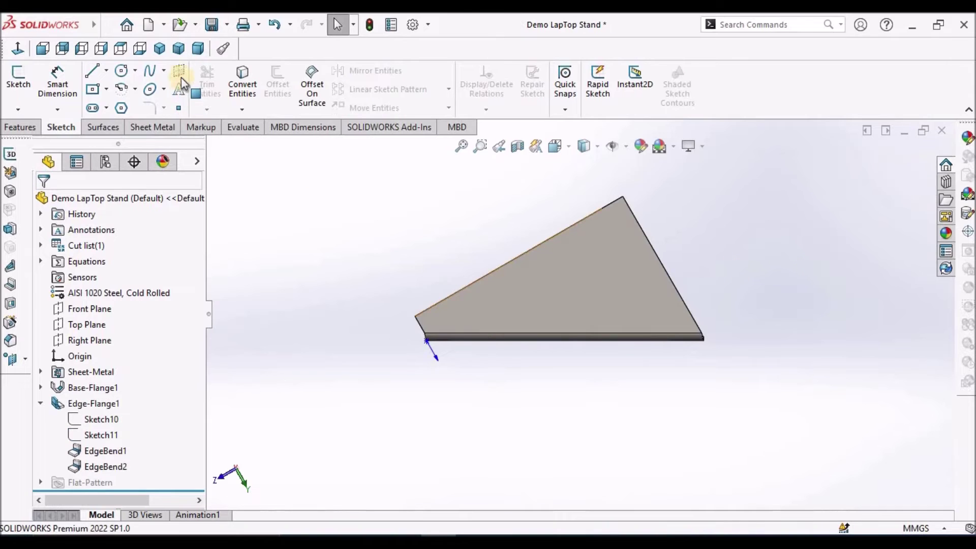
{"action": "left_click", "coordinate": [198, 48]}
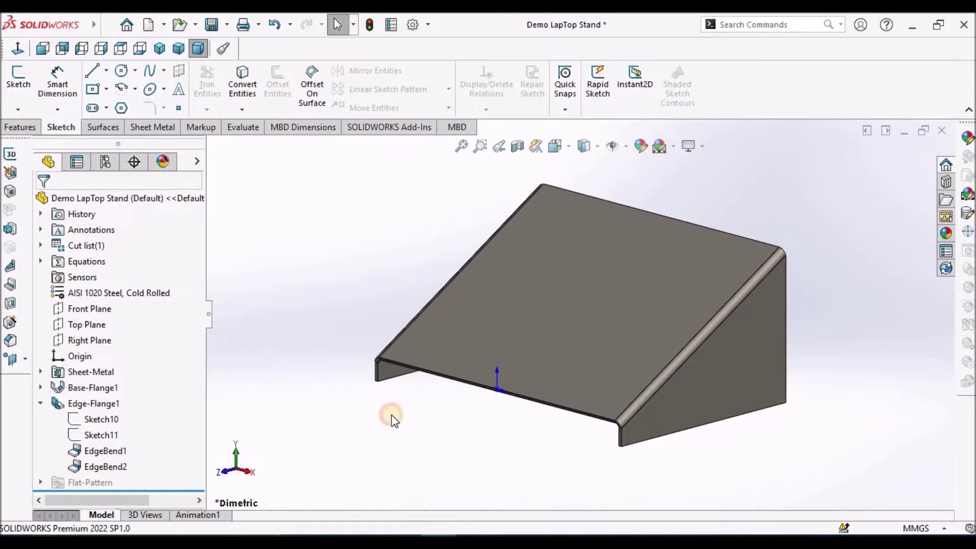
{"action": "mouse_move", "coordinate": [496, 327]}
{"action": "middle_mouse_down"}
{"action": "mouse_move", "coordinate": [650, 352]}
{"action": "mouse_move", "coordinate": [443, 321]}
{"action": "mouse_move", "coordinate": [623, 388]}
{"action": "mouse_move", "coordinate": [497, 342]}
{"action": "middle_mouse_up"}
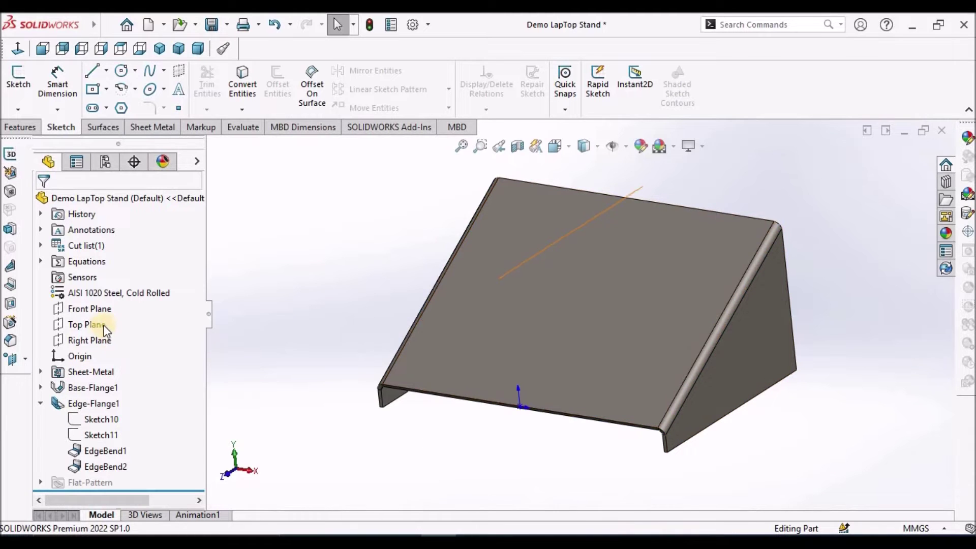
- Start Sketch12 on the Right Plane and set the display to Hidden Lines Visible, then Wireframe
{"action": "left_click", "coordinate": [90, 340]}
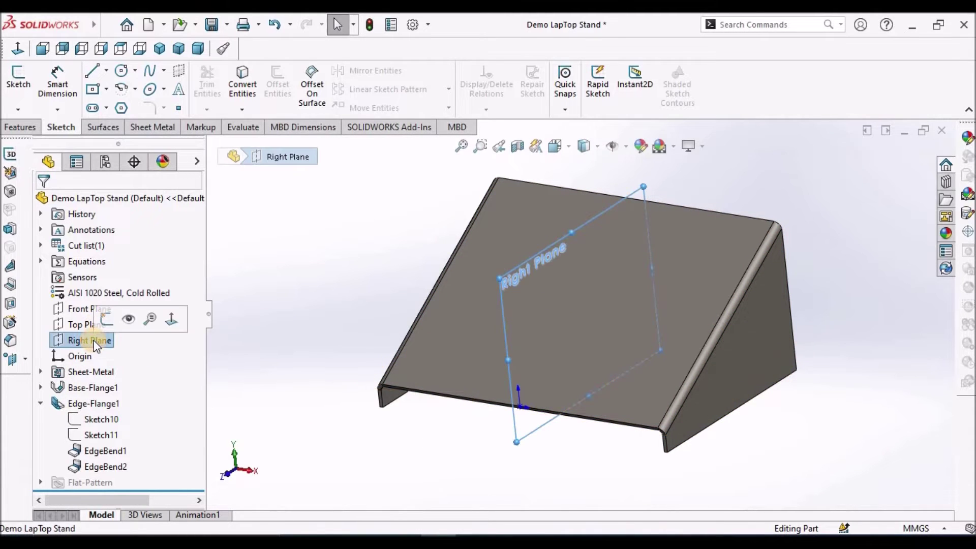
{"action": "left_click", "coordinate": [16, 85]}
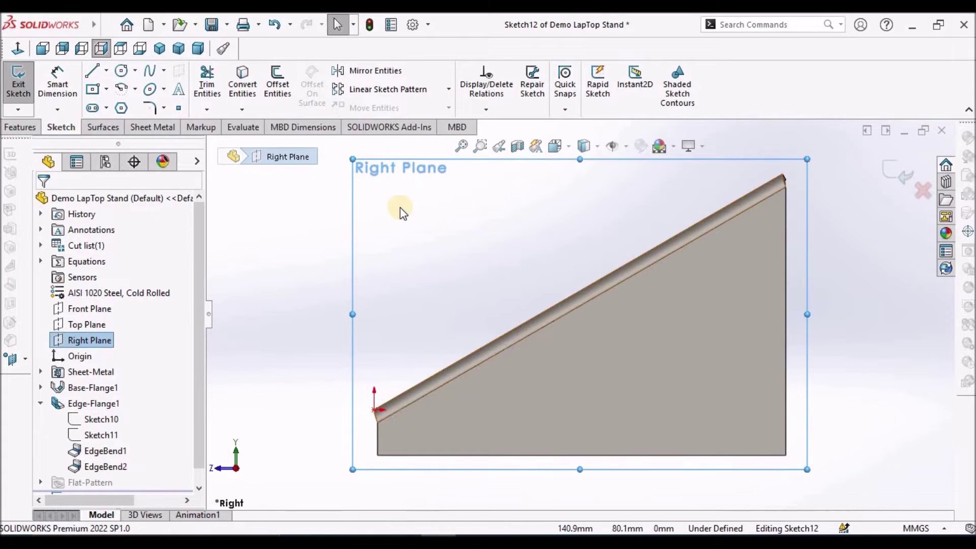
{"action": "left_click", "coordinate": [587, 149]}
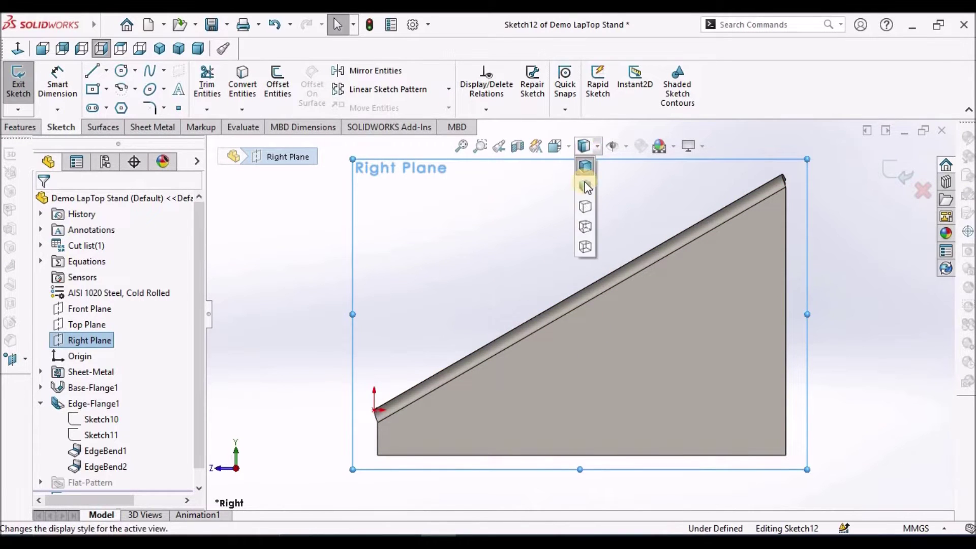
{"action": "left_click", "coordinate": [582, 235]}
{"action": "left_click", "coordinate": [535, 249]}
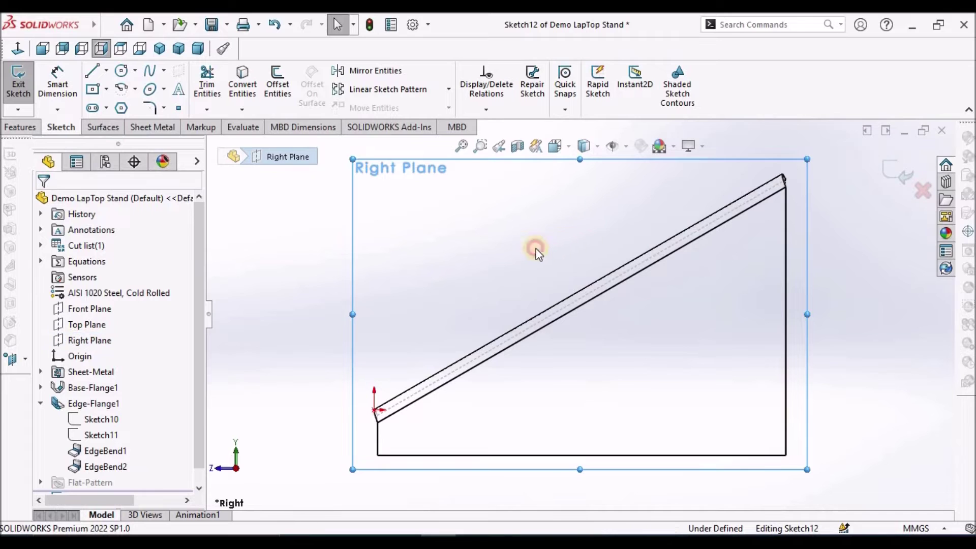
{"action": "left_click", "coordinate": [597, 151]}
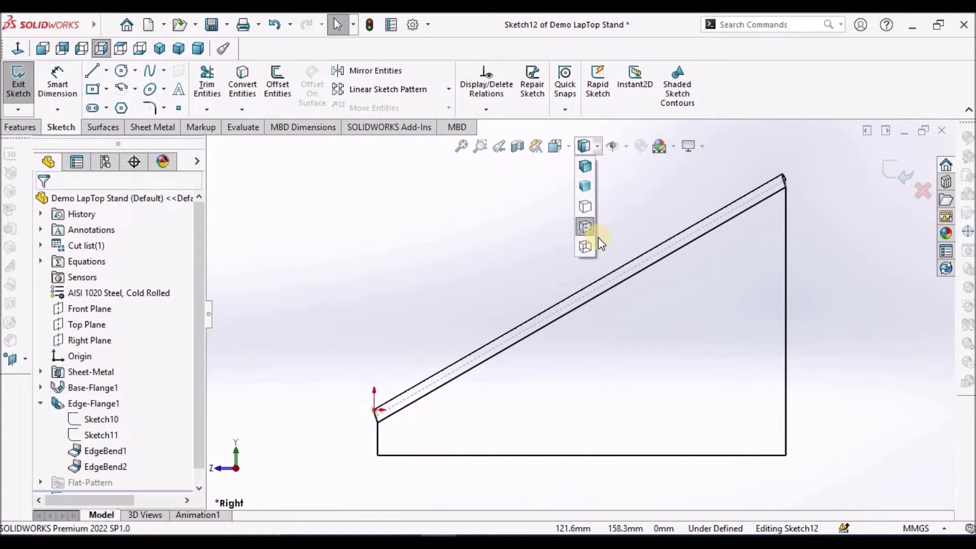
{"action": "left_click", "coordinate": [586, 247]}
- Offset the side wall's vertical right edge 20 mm inward
{"action": "key", "text": "f"}
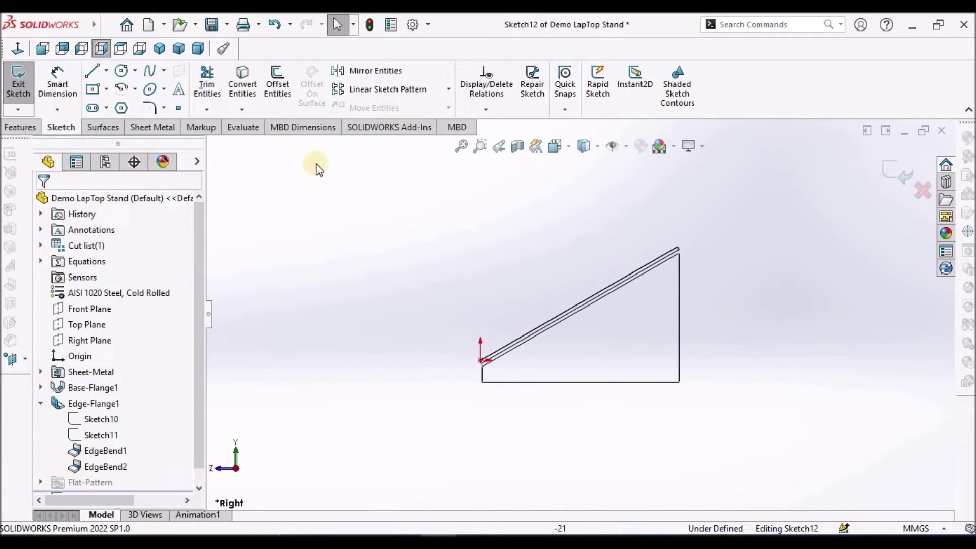
{"action": "left_click", "coordinate": [278, 83]}
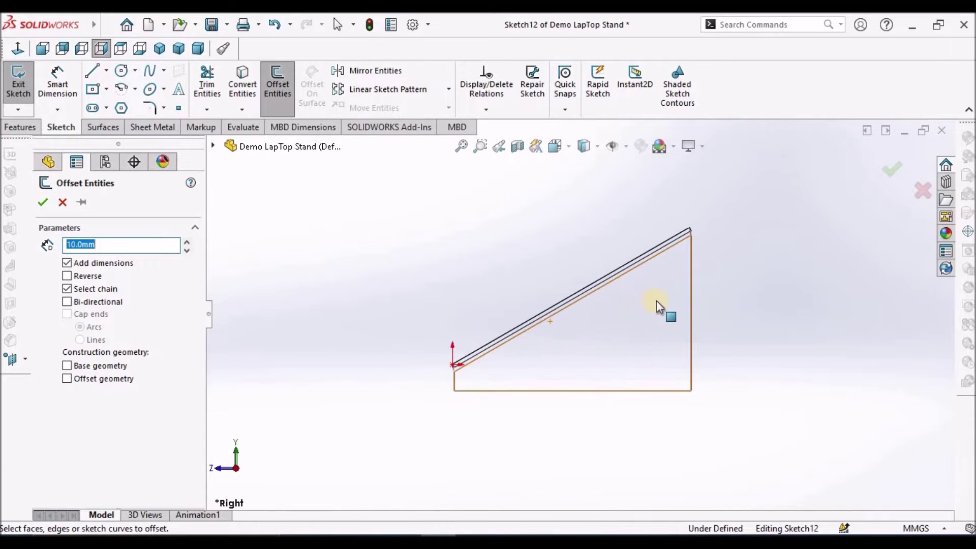
{"action": "left_click", "coordinate": [692, 323]}
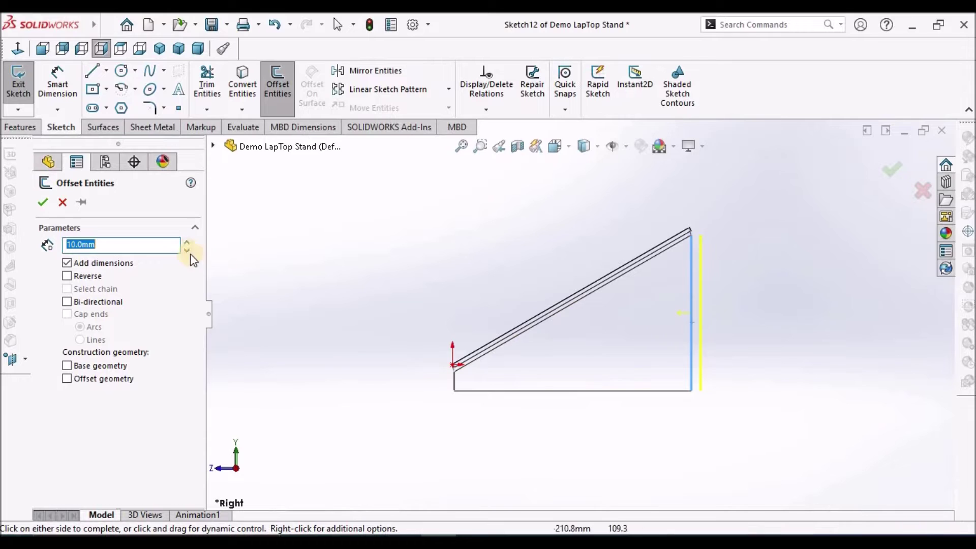
{"action": "left_click", "coordinate": [68, 276]}
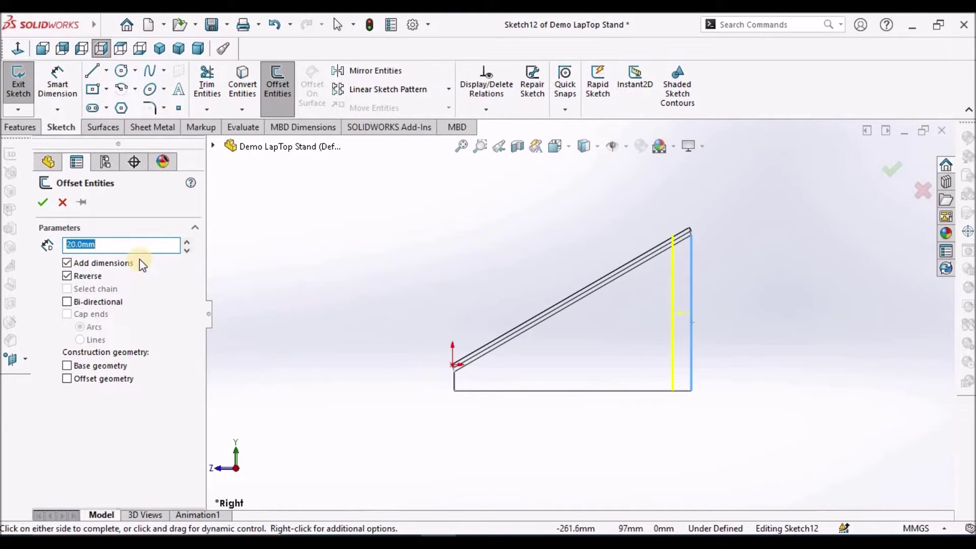
{"action": "left_click", "coordinate": [43, 202]}
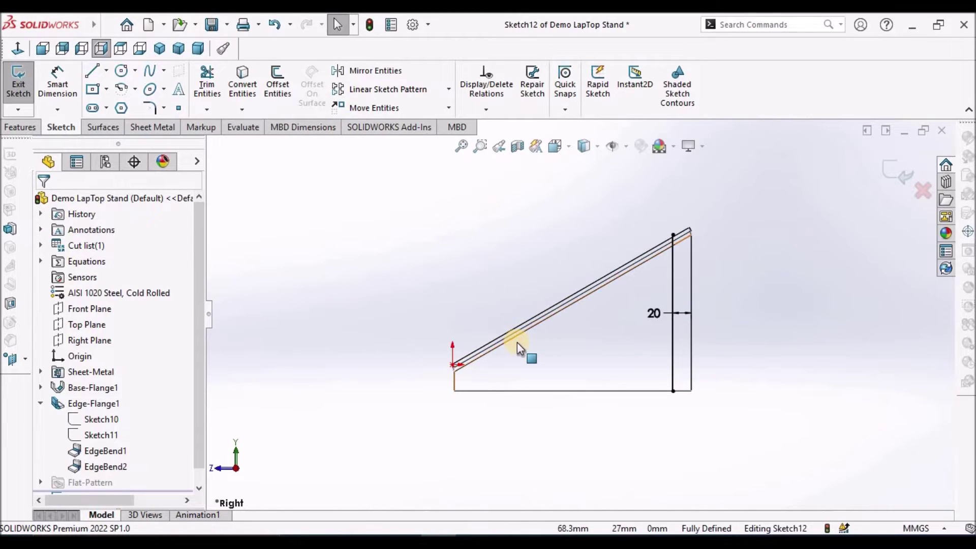
- Offset the bottom edge 20 mm up into the wall
{"action": "scroll", "coordinate": [524, 337], "scroll_direction": "down", "scroll_amount": 2}
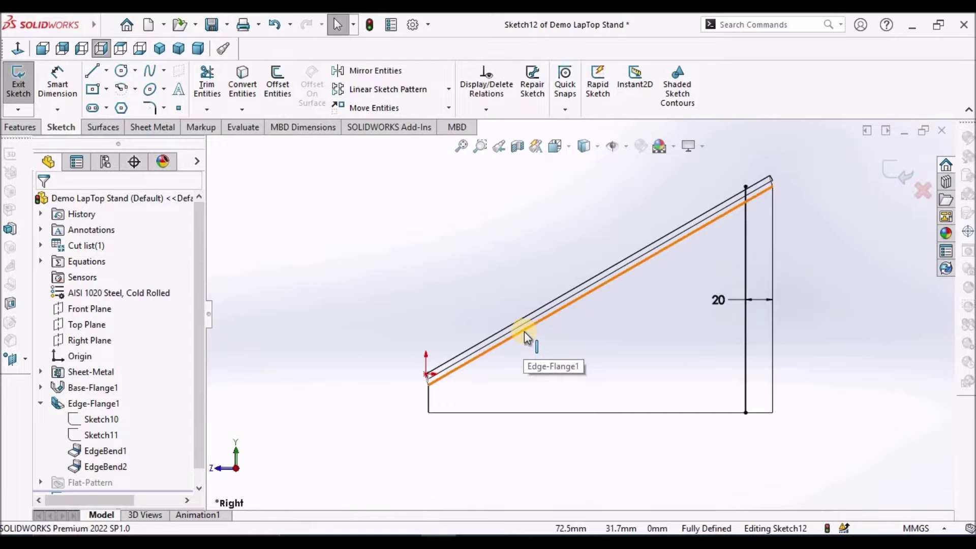
{"action": "left_click", "coordinate": [525, 333]}
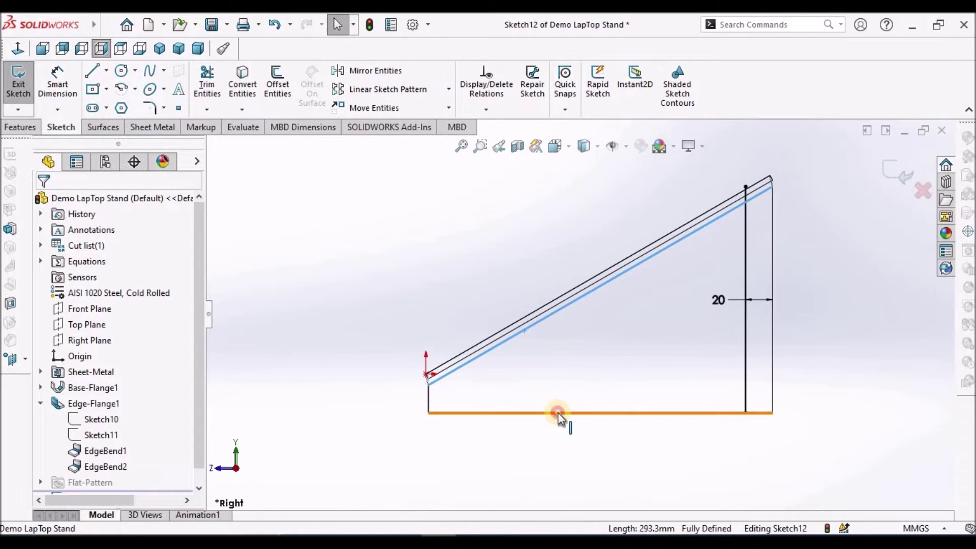
{"action": "left_click", "coordinate": [558, 413], "text": "ctrl"}
{"action": "left_click", "coordinate": [277, 85]}
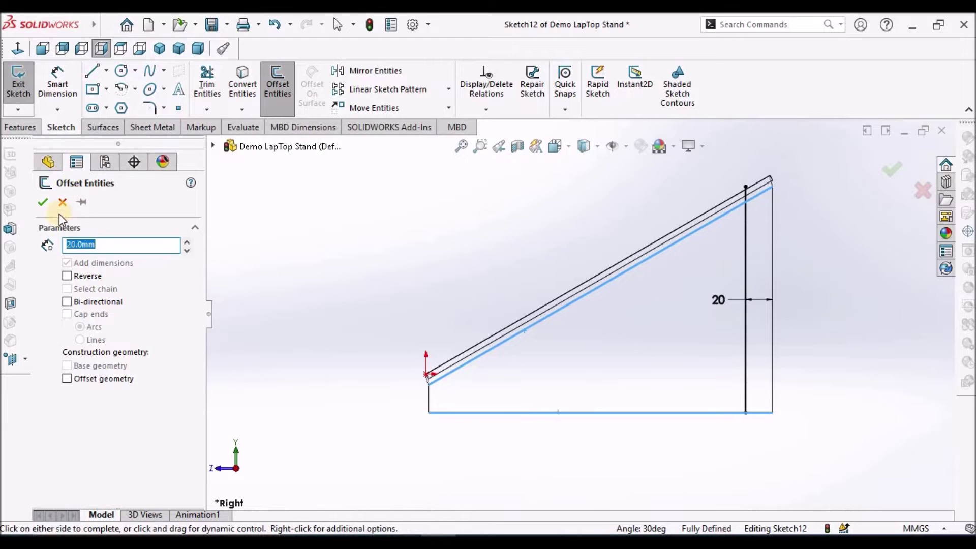
{"action": "left_click", "coordinate": [480, 290]}
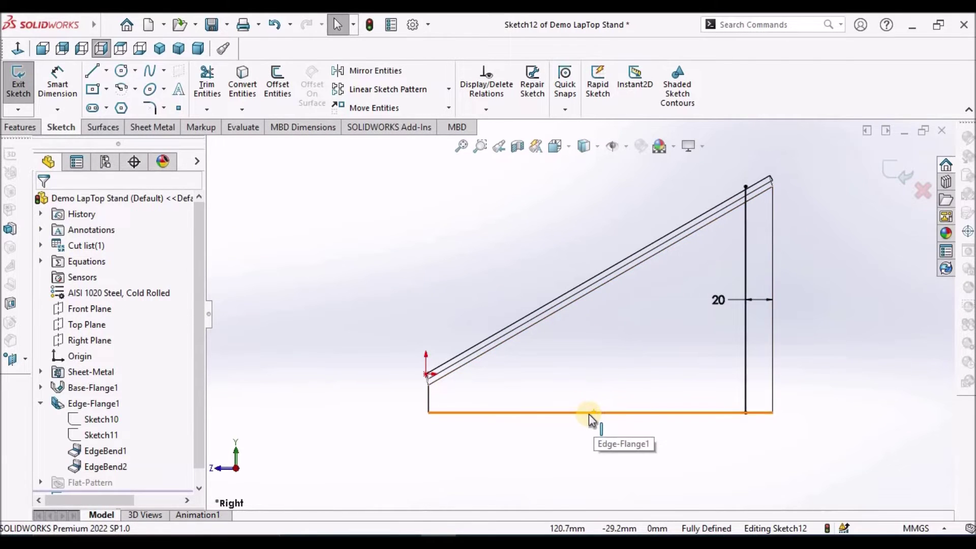
{"action": "left_click", "coordinate": [275, 82]}
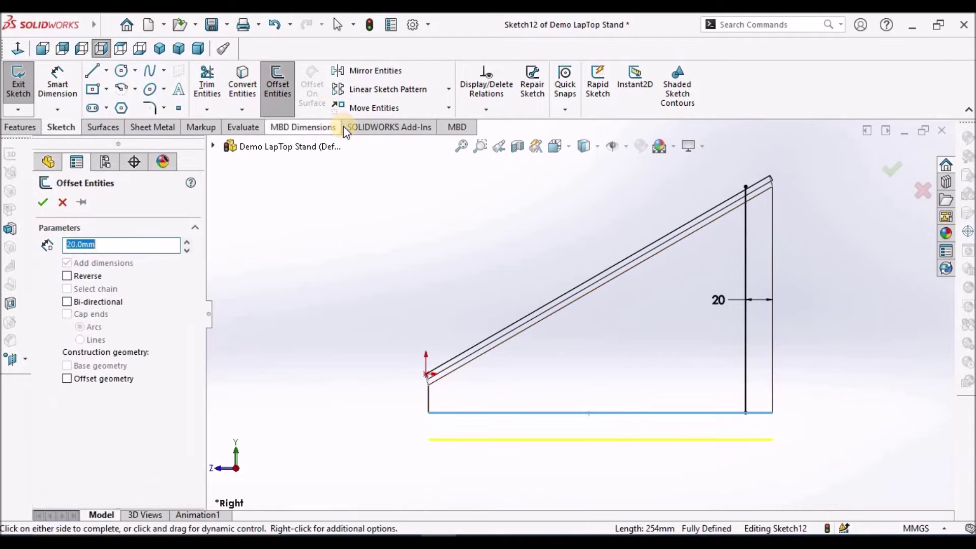
{"action": "left_click", "coordinate": [67, 275]}
{"action": "left_click", "coordinate": [43, 202]}
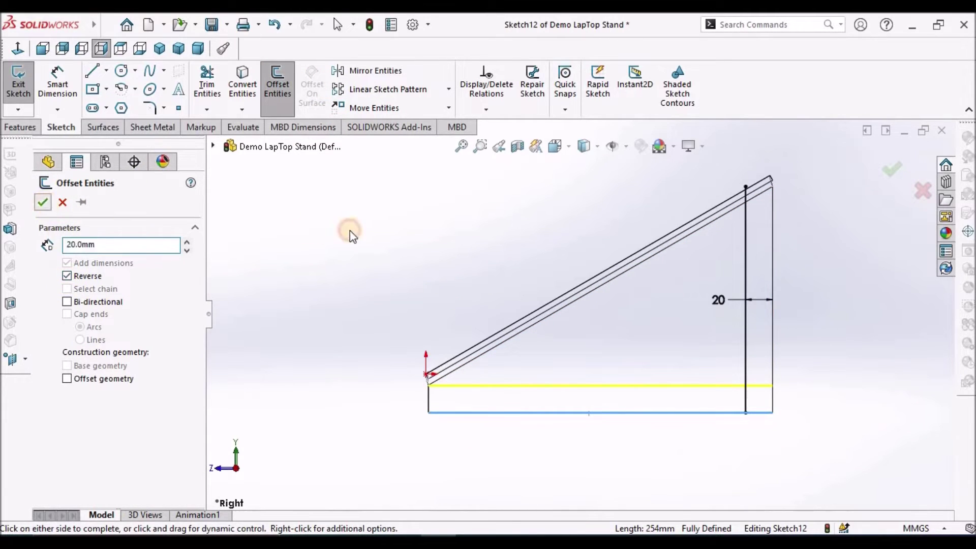
- Offset the sloped edge 20 mm inward, below the edge
{"action": "left_click", "coordinate": [590, 293]}
{"action": "left_click", "coordinate": [277, 82]}
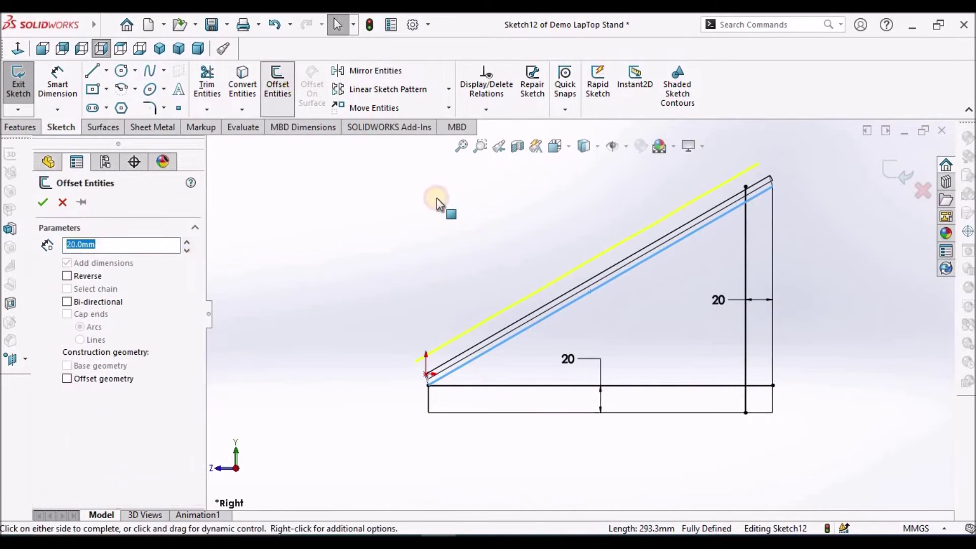
{"action": "left_click", "coordinate": [67, 276]}
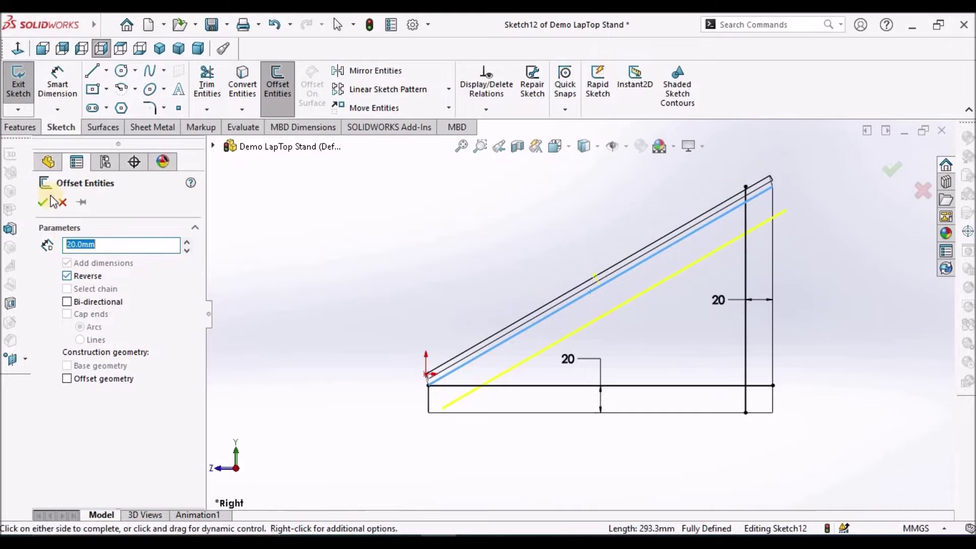
{"action": "left_click", "coordinate": [43, 201]}
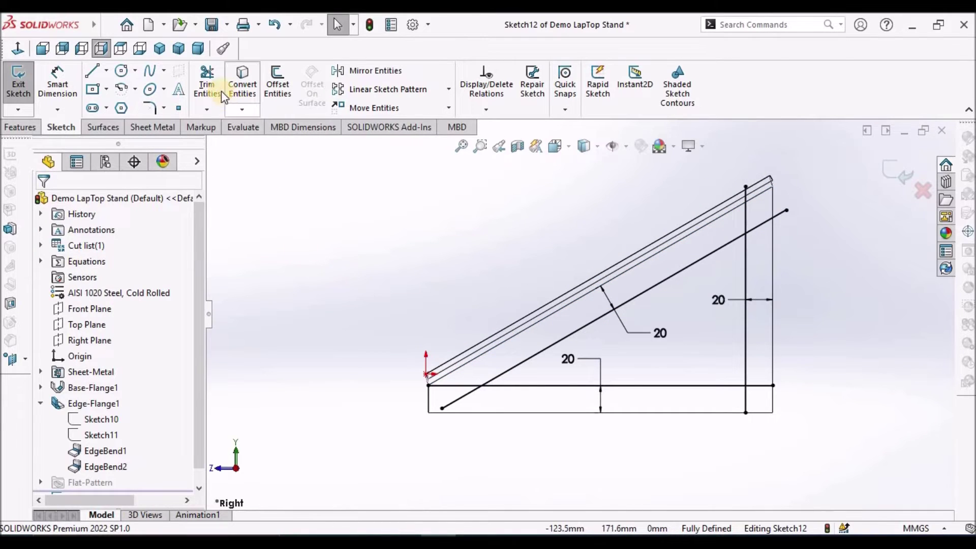
- Corner-trim the diagonal, horizontal and vertical offset lines into a closed triangle
{"action": "left_click", "coordinate": [208, 84]}
{"action": "left_click", "coordinate": [56, 334]}
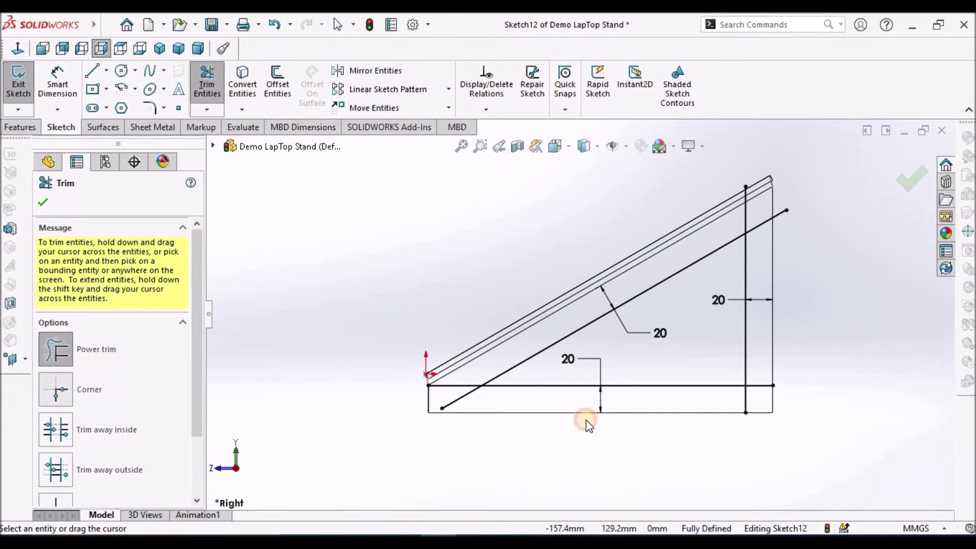
{"action": "left_click", "coordinate": [554, 346]}
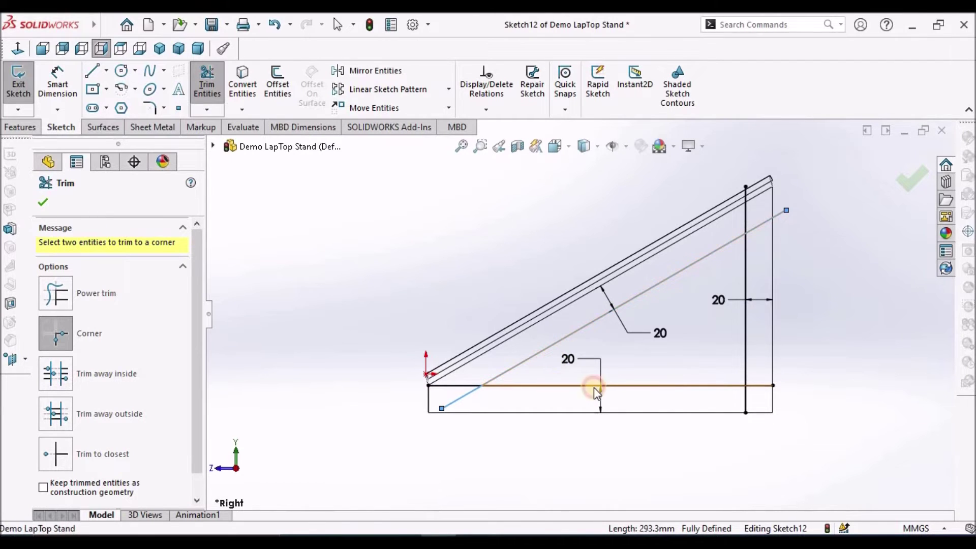
{"action": "left_click", "coordinate": [669, 386]}
{"action": "left_click", "coordinate": [677, 387]}
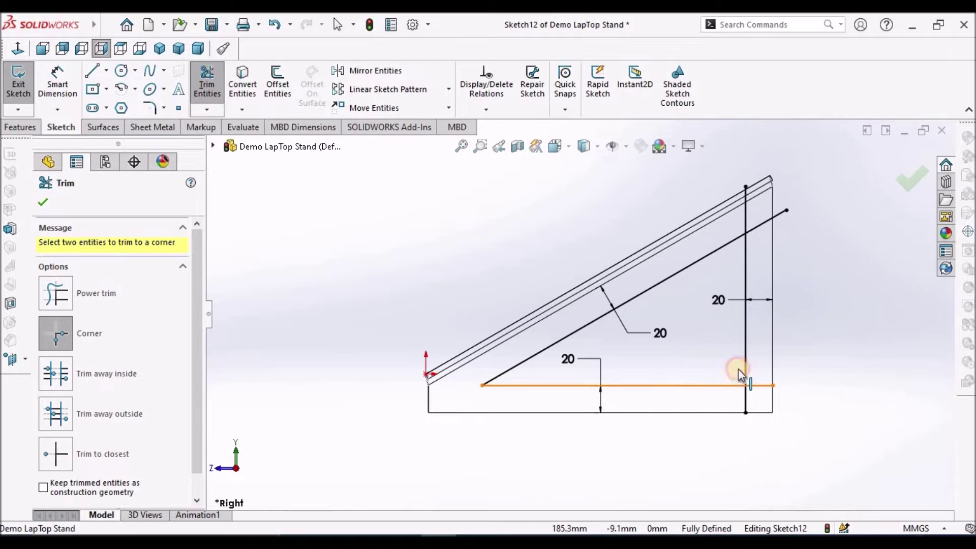
{"action": "left_click", "coordinate": [747, 340]}
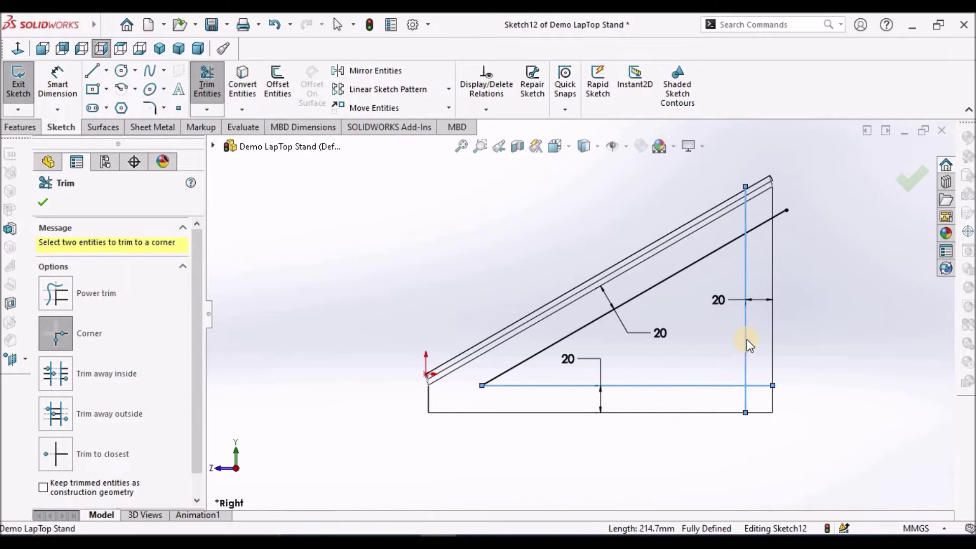
{"action": "left_click", "coordinate": [746, 300]}
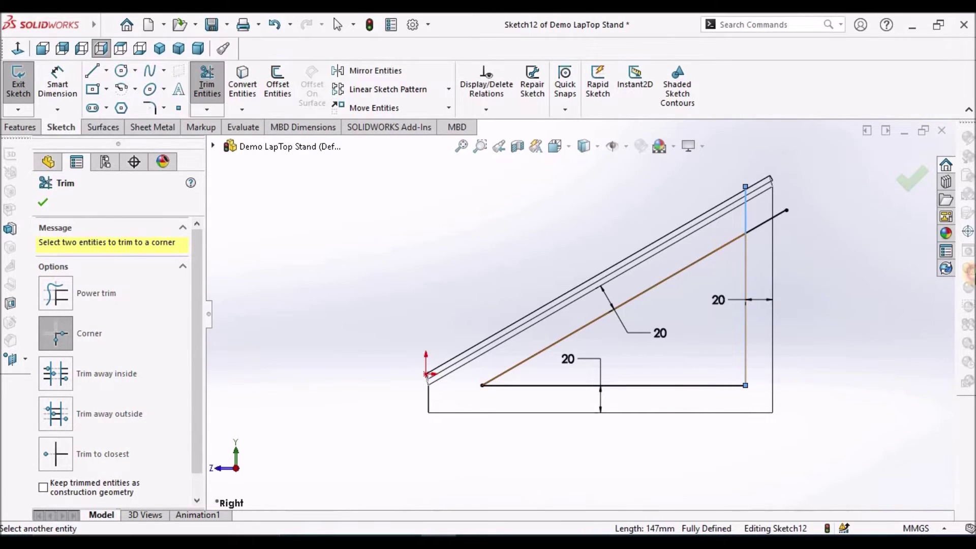
{"action": "left_click", "coordinate": [728, 245]}
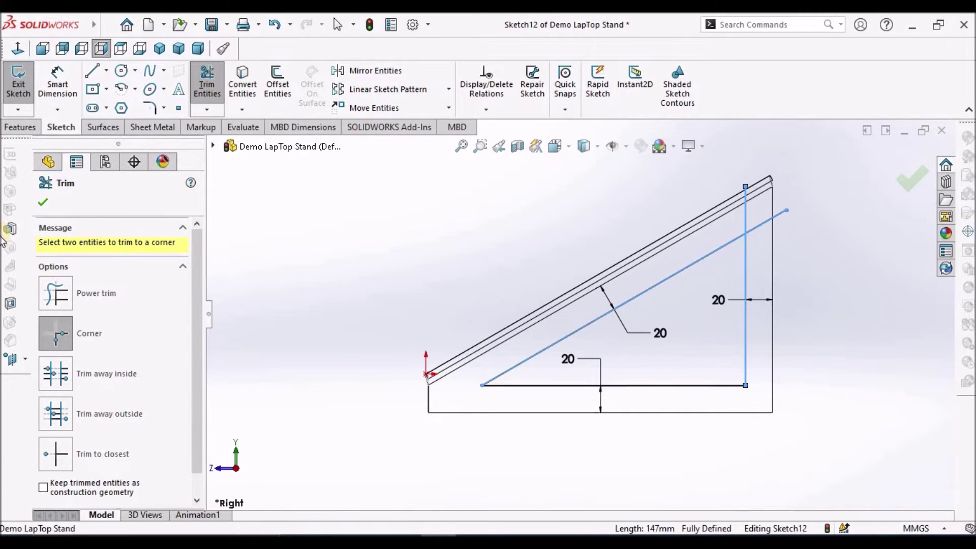
{"action": "left_click", "coordinate": [43, 203]}
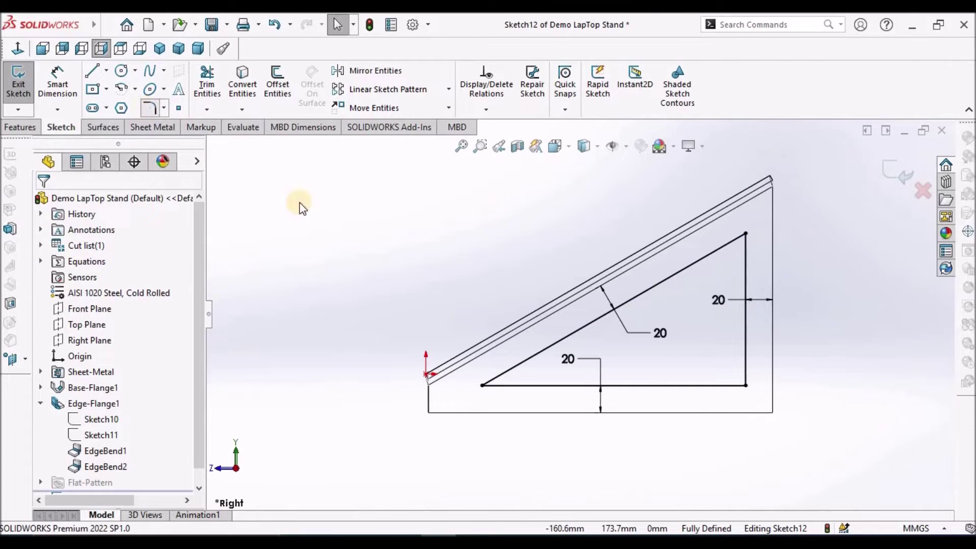
{"action": "key", "text": "ctrl+f"}
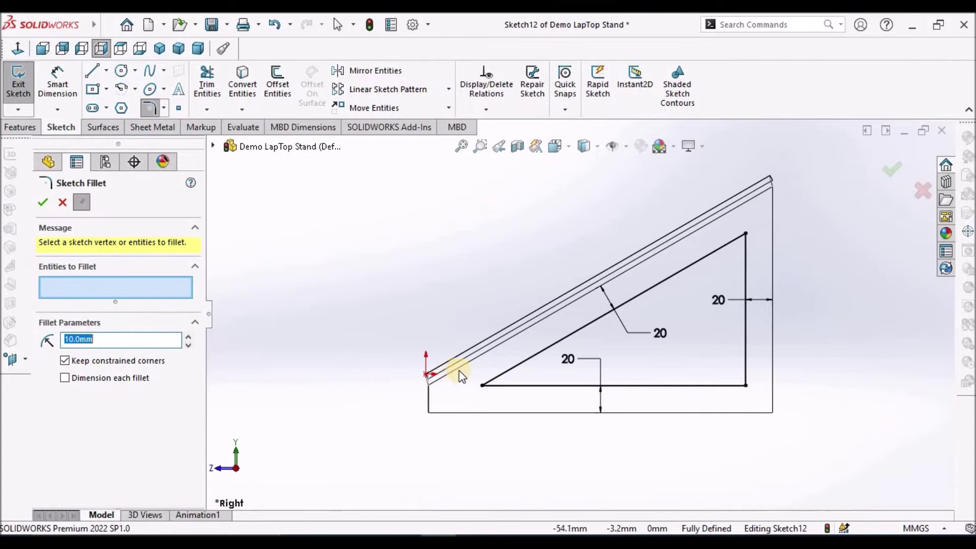
- Round the triangle's lower-left, upper-right and lower-right corners with R10 sketch fillets
{"action": "left_click", "coordinate": [480, 389]}
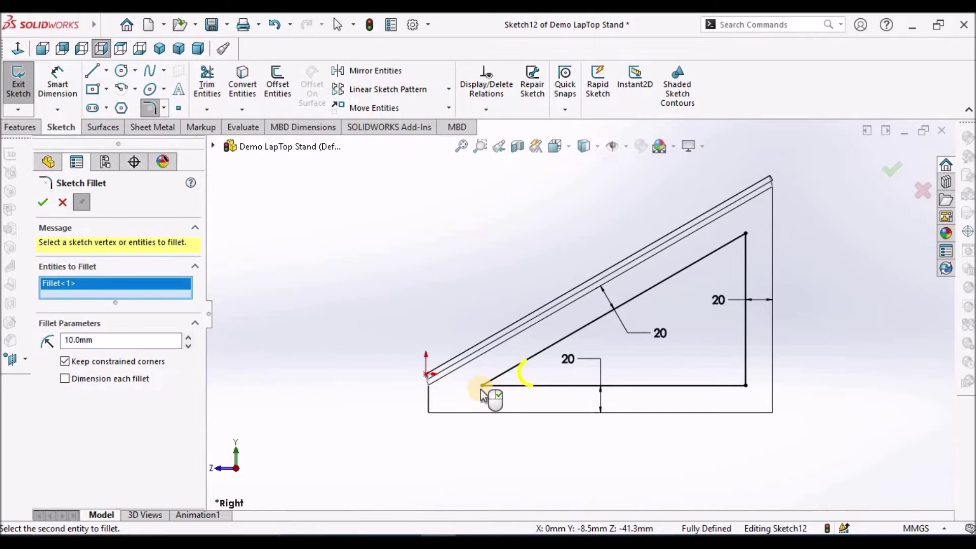
{"action": "left_click", "coordinate": [746, 234]}
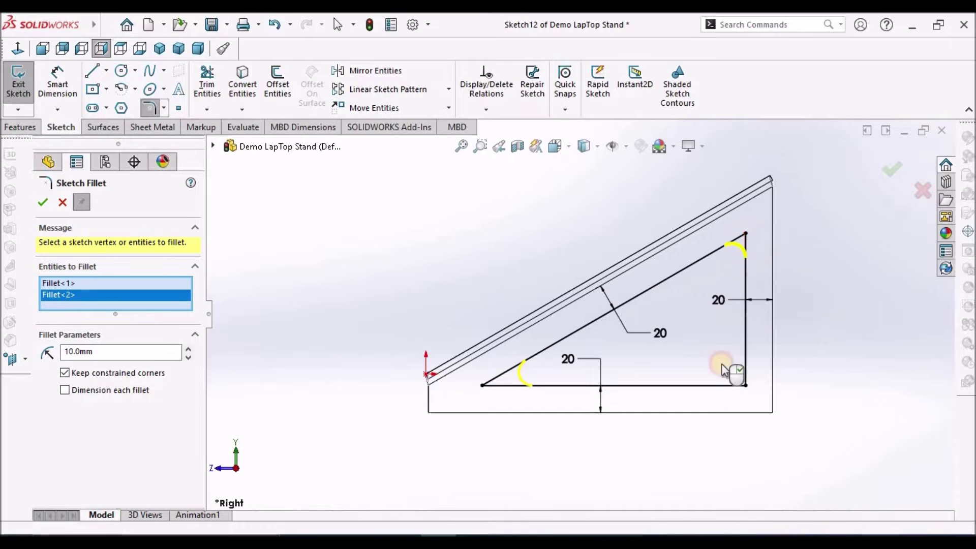
{"action": "left_click", "coordinate": [746, 386]}
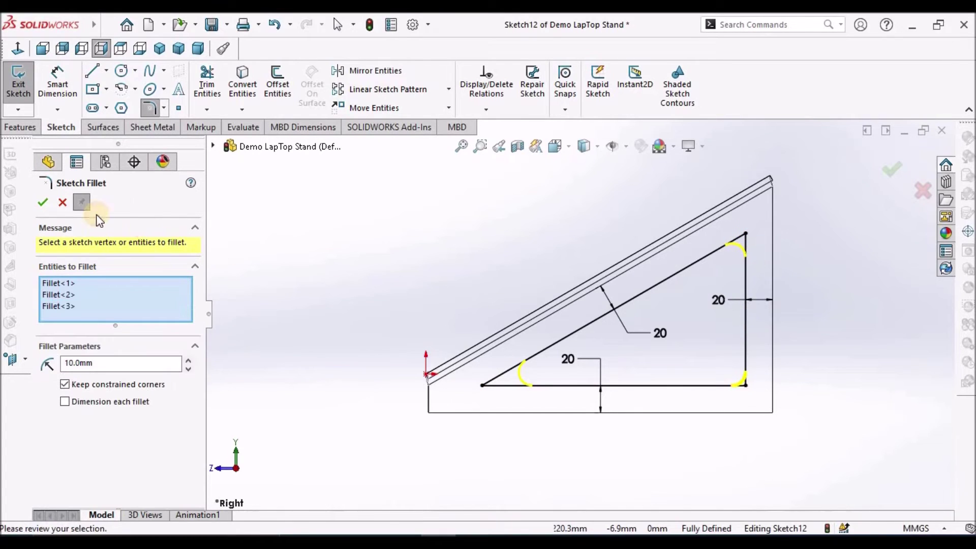
{"action": "right_click", "coordinate": [309, 257]}
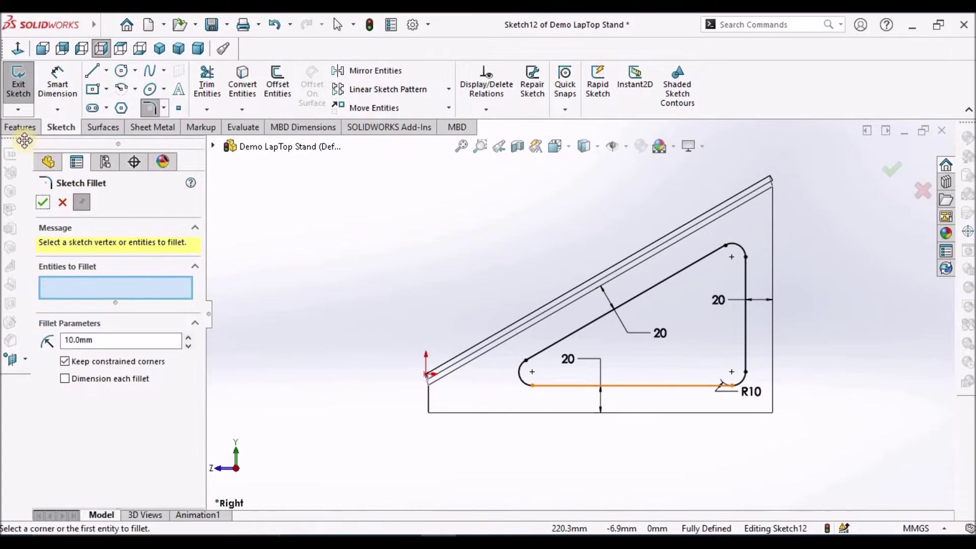
{"action": "left_click", "coordinate": [146, 128]}
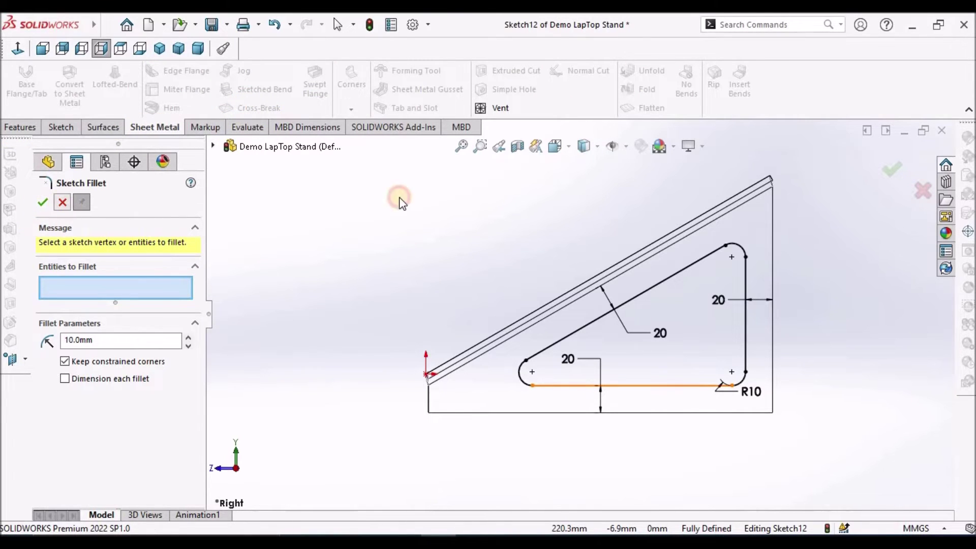
{"action": "key", "text": "Escape"}
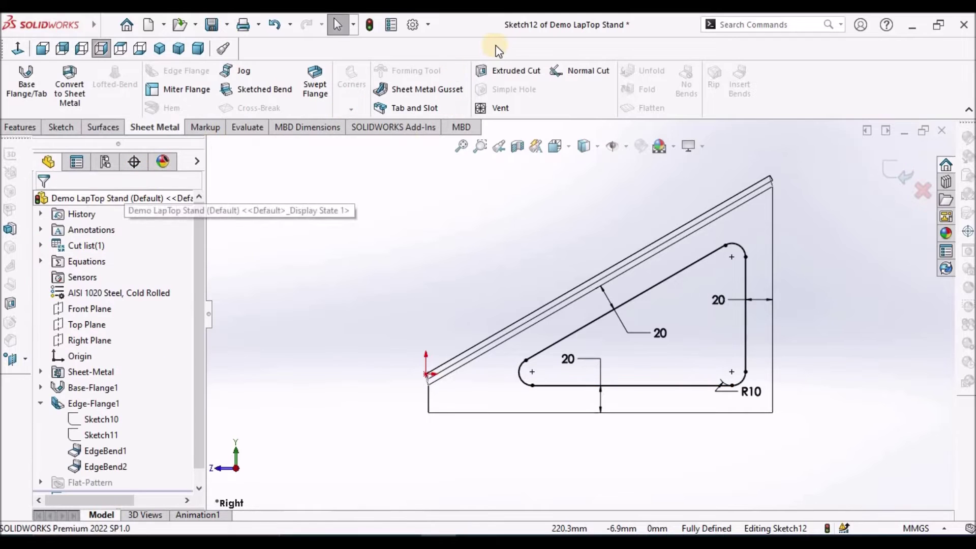
- Extrude-cut the rounded triangle Through All – Both through the side walls
{"action": "left_click", "coordinate": [507, 75]}
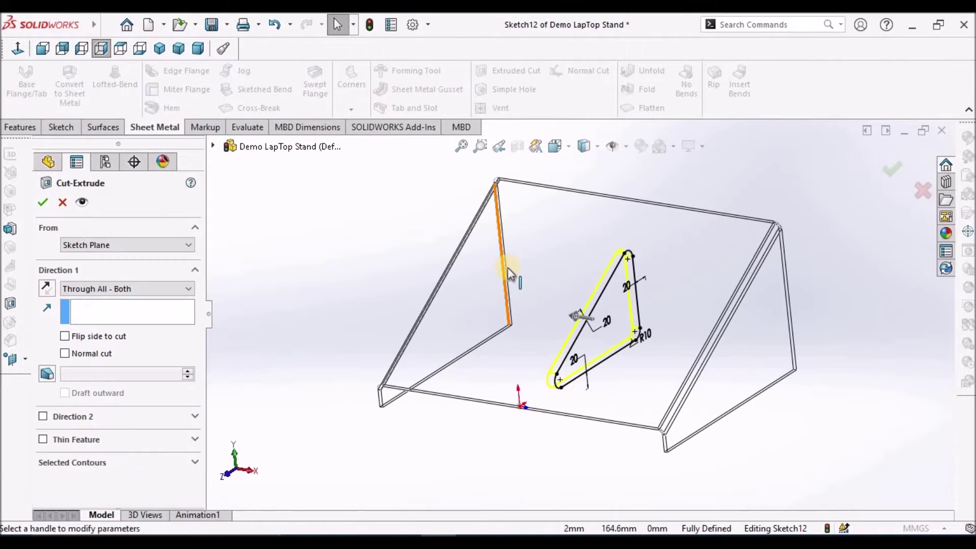
{"action": "left_click", "coordinate": [188, 289]}
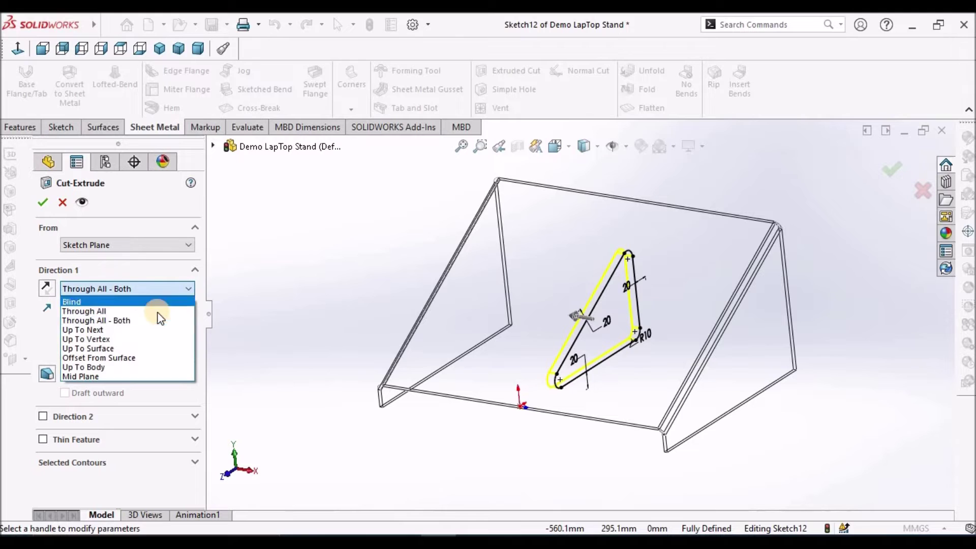
{"action": "left_click", "coordinate": [151, 316]}
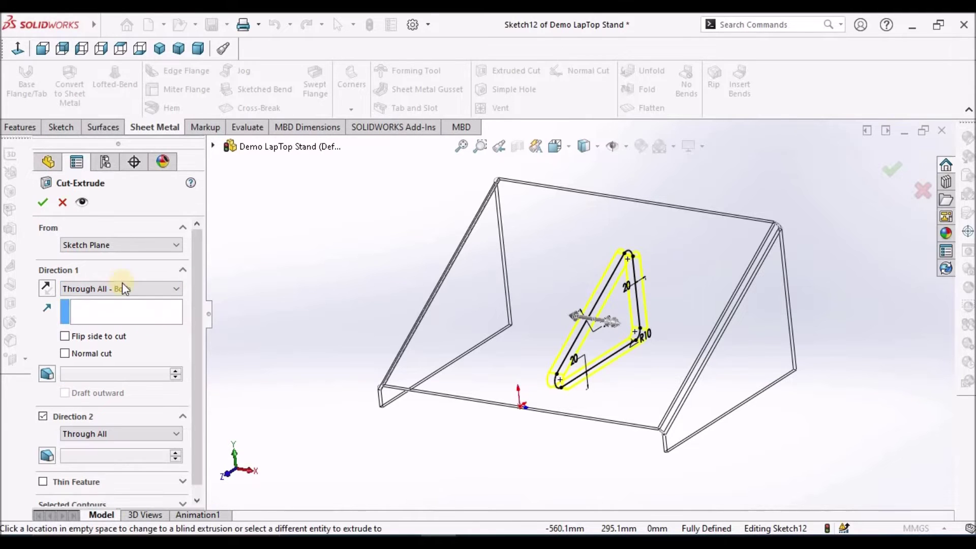
{"action": "left_click", "coordinate": [43, 203]}
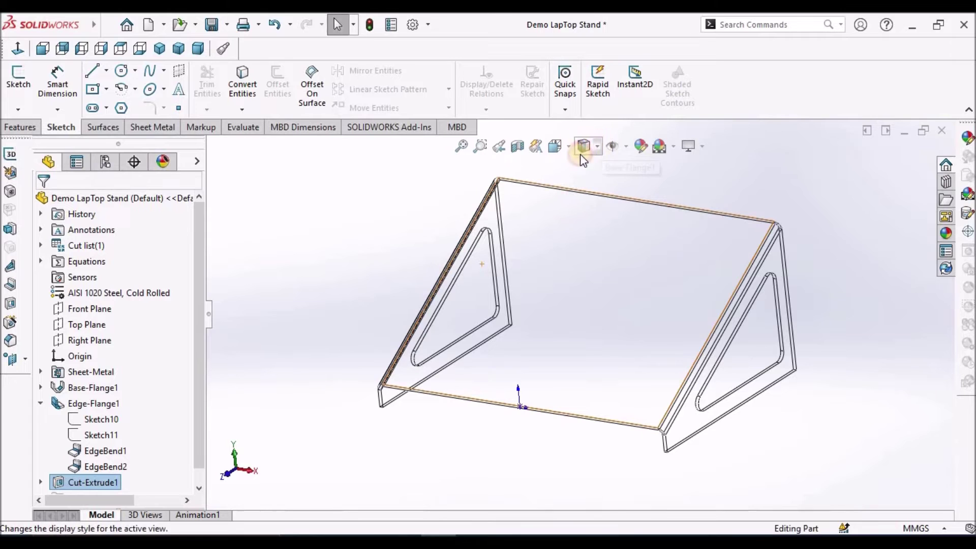
- Switch to Shaded With Edges display and compare the stand against the reference image
{"action": "left_click", "coordinate": [582, 151]}
{"action": "left_click", "coordinate": [583, 167]}
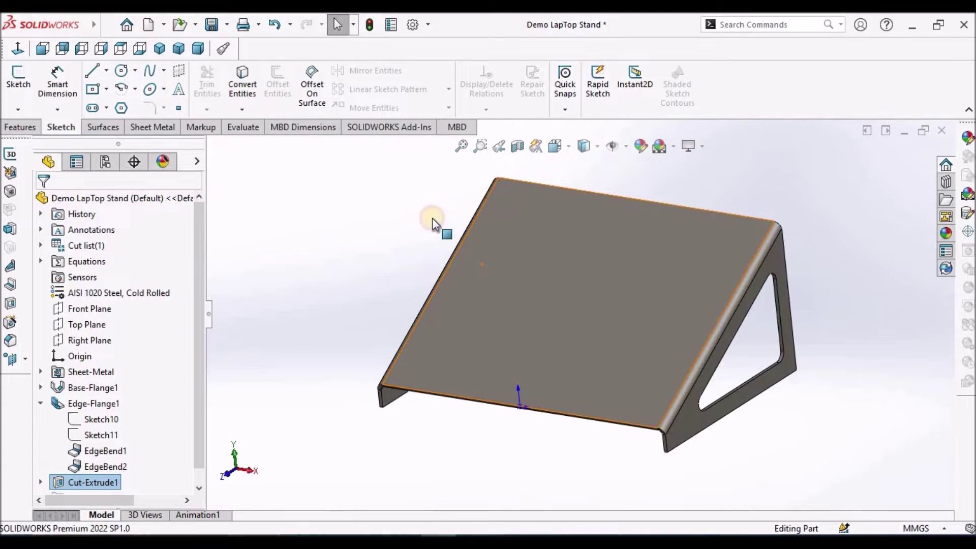
{"action": "left_click", "coordinate": [325, 261]}
{"action": "mouse_move", "coordinate": [562, 266]}
{"action": "middle_mouse_down"}
{"action": "mouse_move", "coordinate": [519, 251]}
{"action": "mouse_move", "coordinate": [539, 295]}
{"action": "mouse_move", "coordinate": [563, 312]}
{"action": "mouse_move", "coordinate": [593, 386]}
{"action": "middle_mouse_up"}
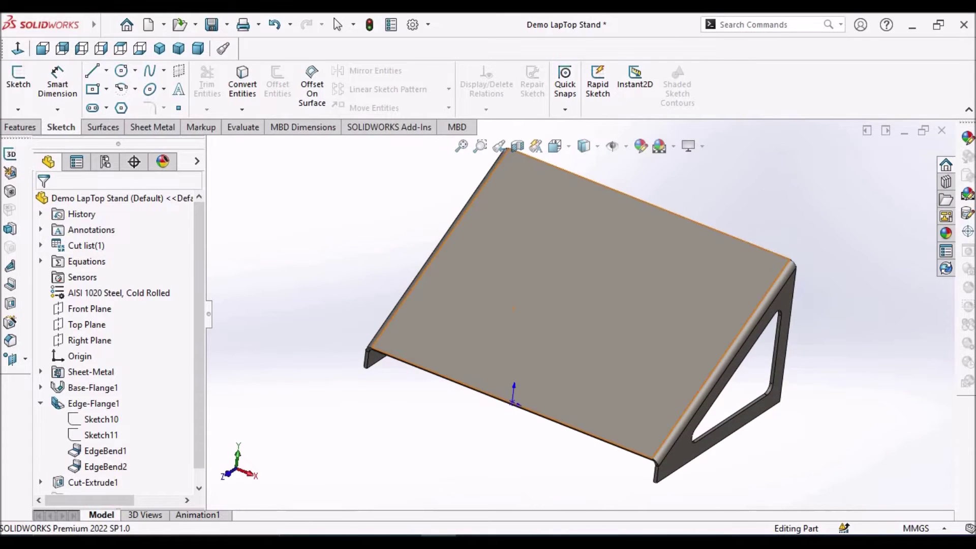
{"action": "key", "text": "alt+Tab"}
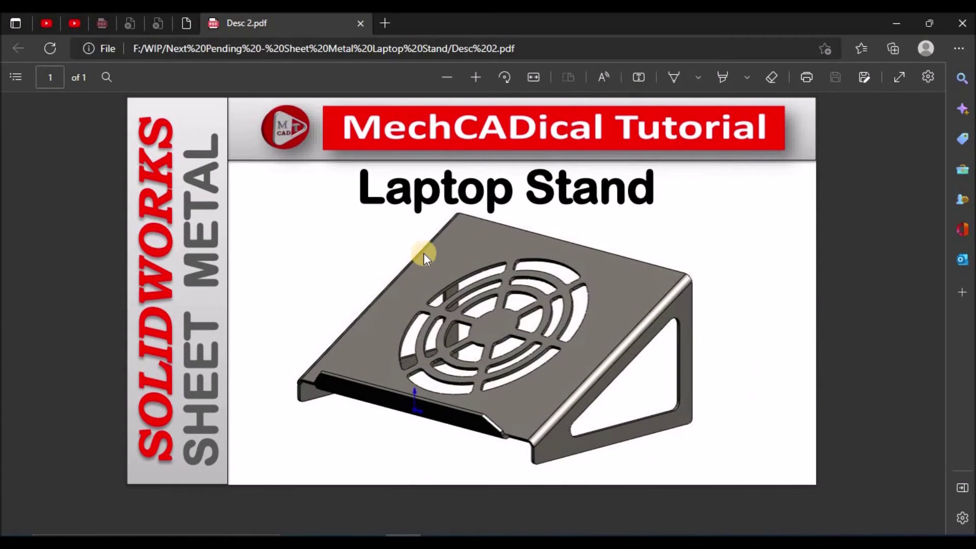
{"action": "mouse_move", "coordinate": [404, 542]}
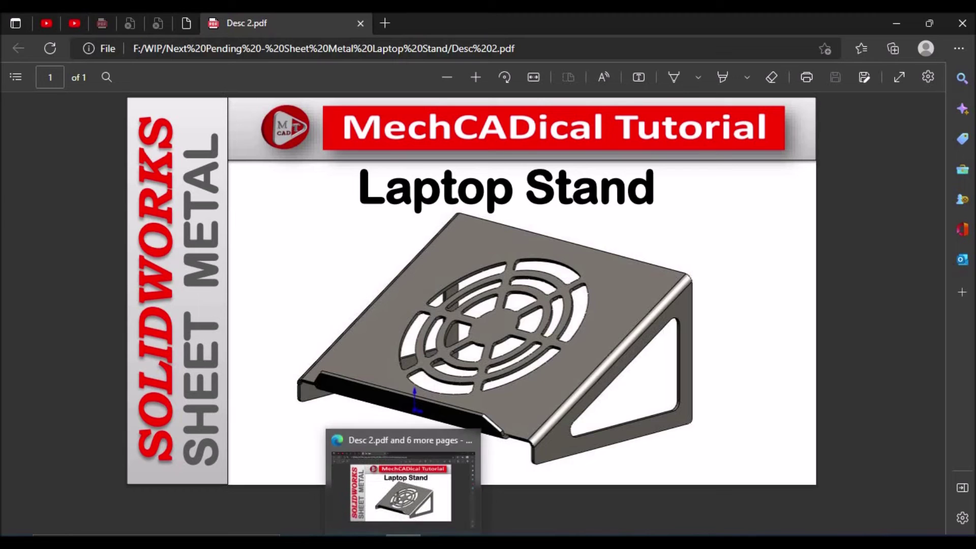
{"action": "left_click", "coordinate": [404, 542]}
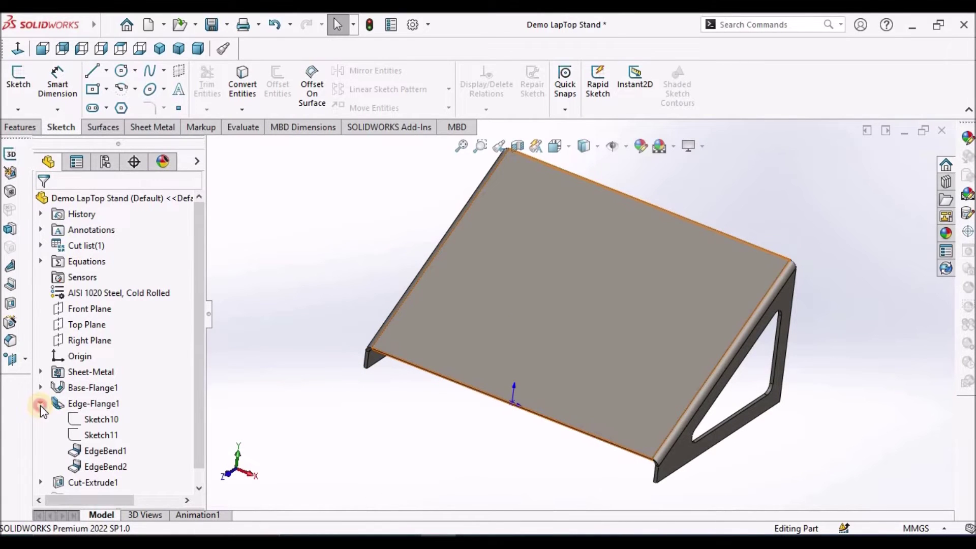
- Start a new sketch on the stand's top face
{"action": "key", "text": "shift+c"}
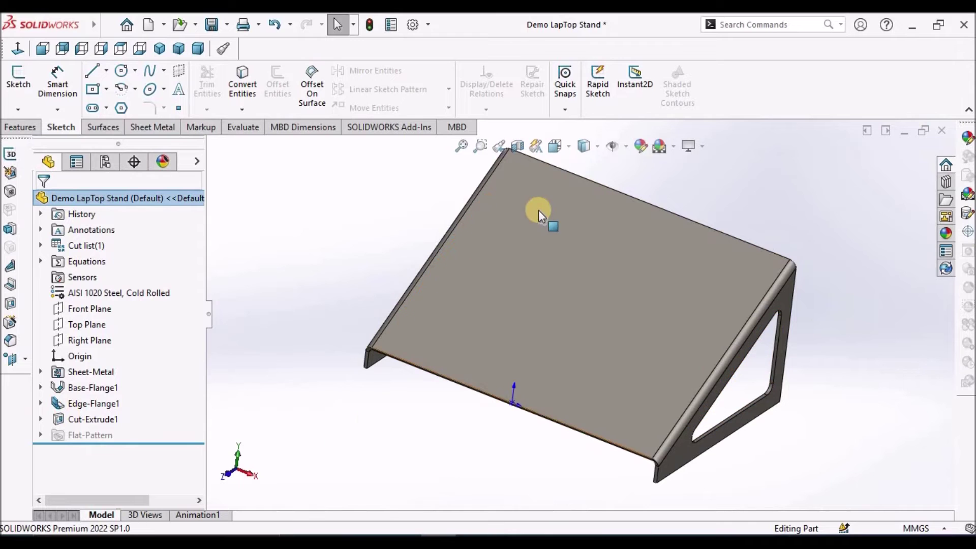
{"action": "middle_click_drag", "start_coordinate": [606, 287], "coordinate": [622, 252]}
{"action": "left_click", "coordinate": [596, 292]}
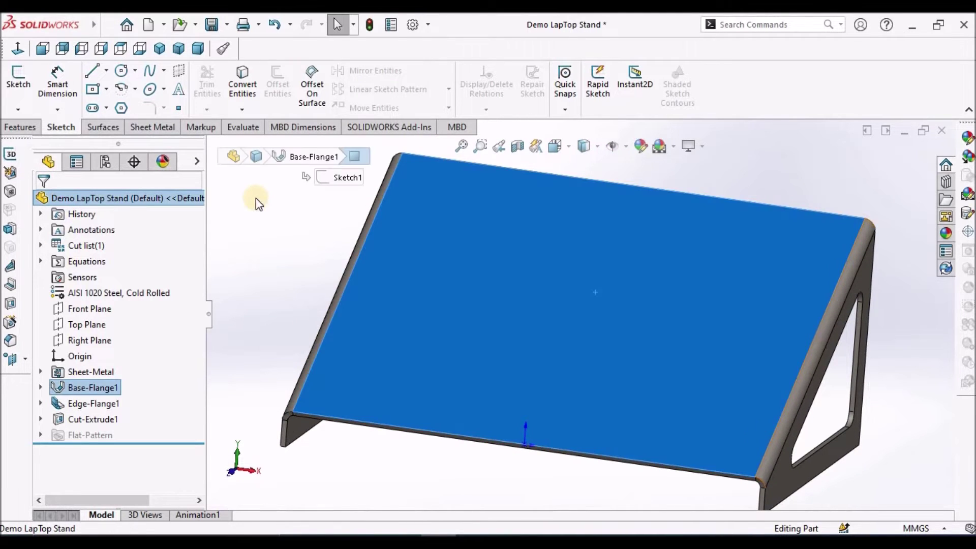
{"action": "left_click", "coordinate": [20, 81]}
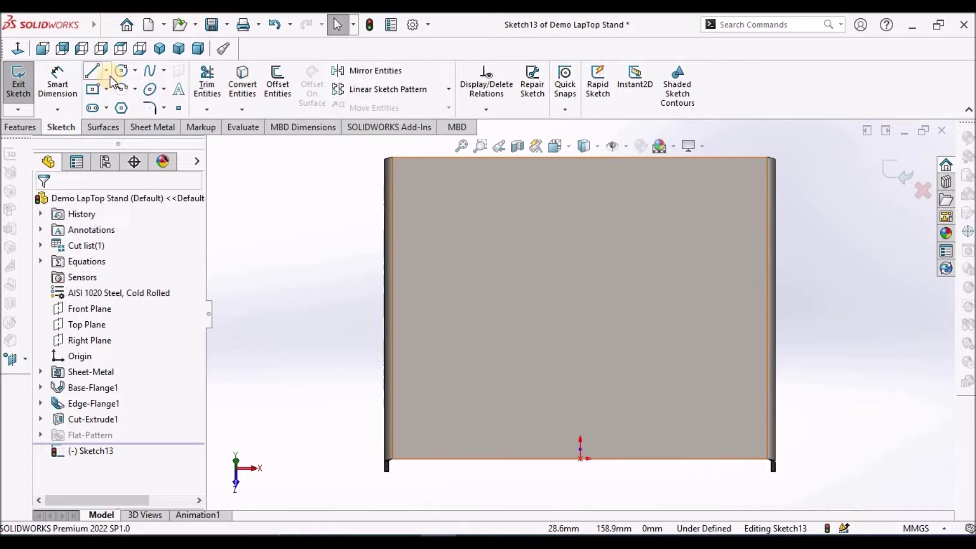
- Draw a vertical centerline from the origin up to the top edge
{"action": "left_click", "coordinate": [106, 71]}
{"action": "left_click", "coordinate": [127, 107]}
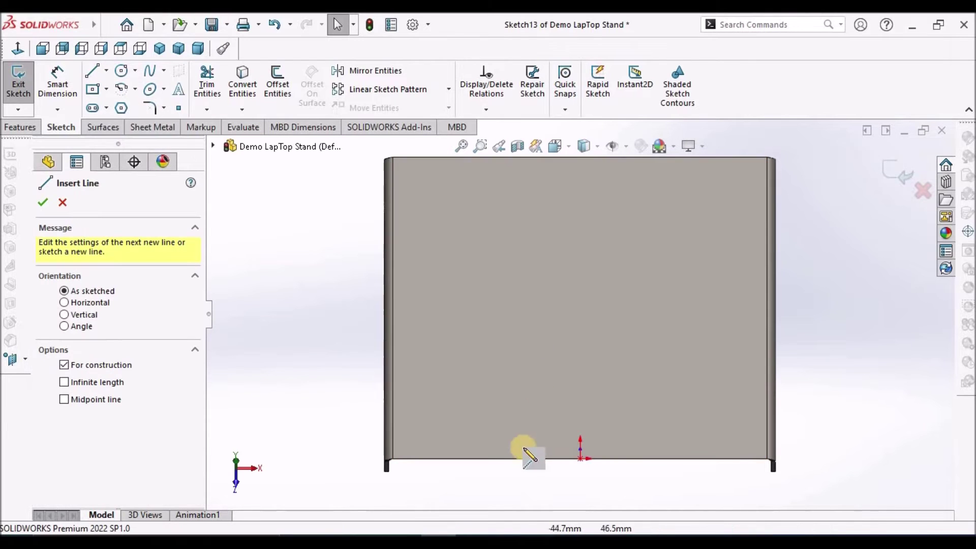
{"action": "left_click", "coordinate": [580, 459]}
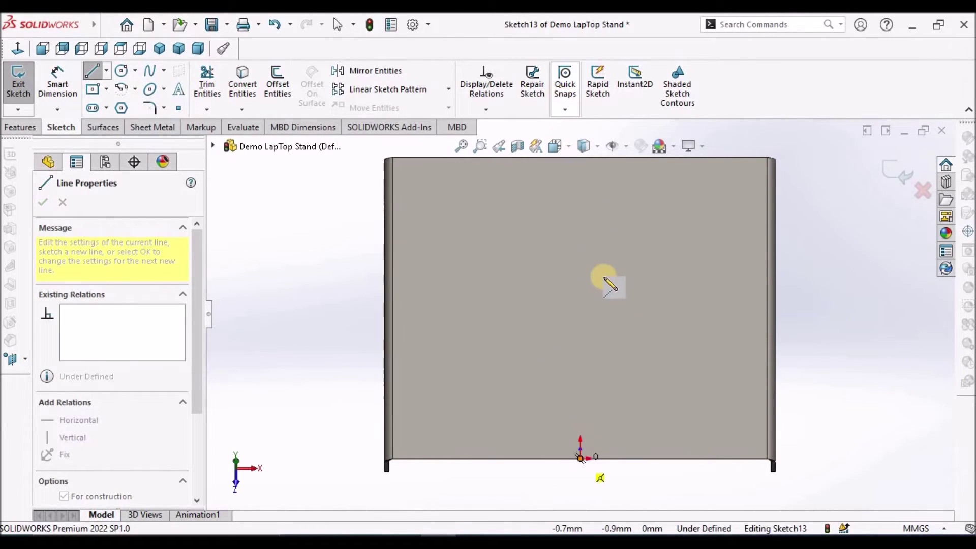
{"action": "scroll", "coordinate": [600, 290], "scroll_direction": "up", "scroll_amount": 3}
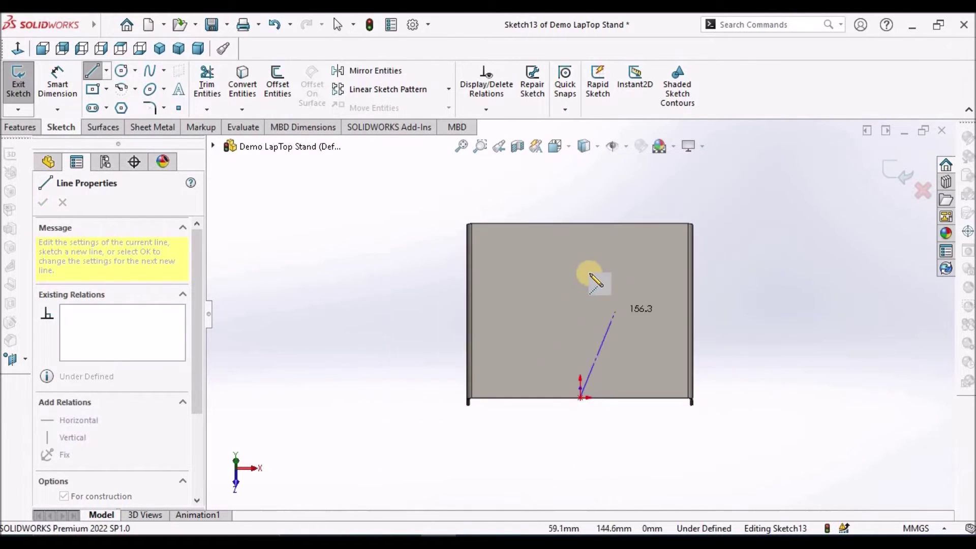
{"action": "left_click", "coordinate": [580, 223]}
{"action": "right_click", "coordinate": [430, 221]}
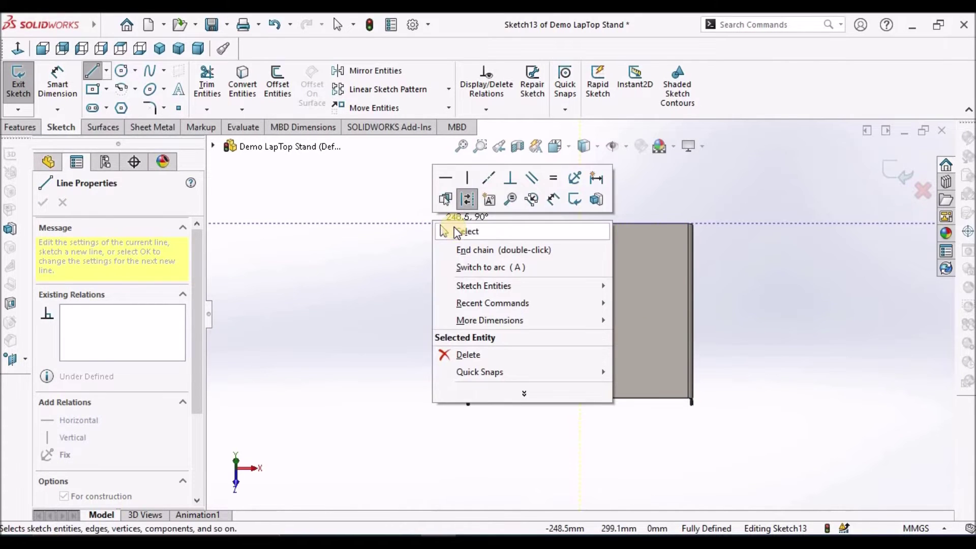
{"action": "left_click", "coordinate": [458, 229]}
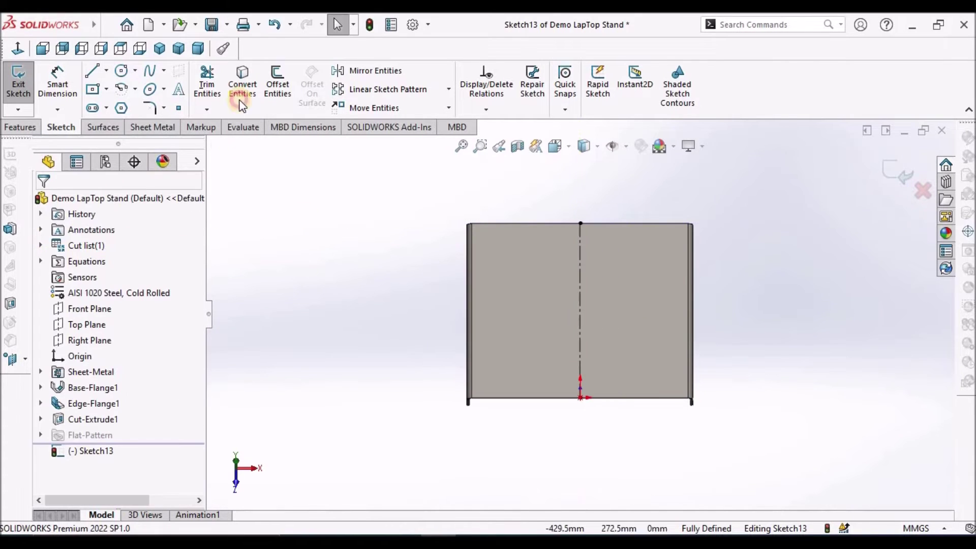
- Draw four concentric circles sharing one centre point on the centerline
{"action": "left_click", "coordinate": [121, 70]}
{"action": "scroll", "coordinate": [510, 287], "scroll_direction": "down", "scroll_amount": 3}
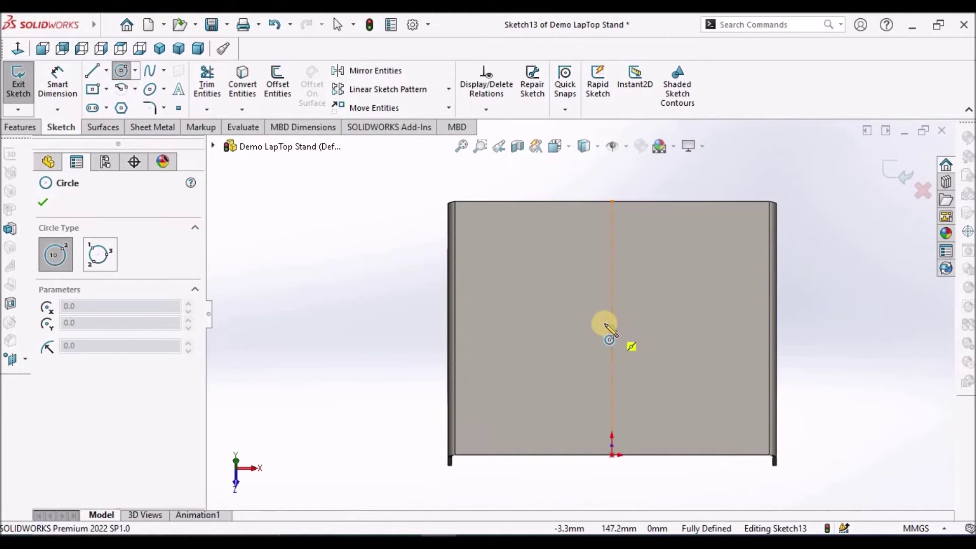
{"action": "left_click", "coordinate": [612, 328]}
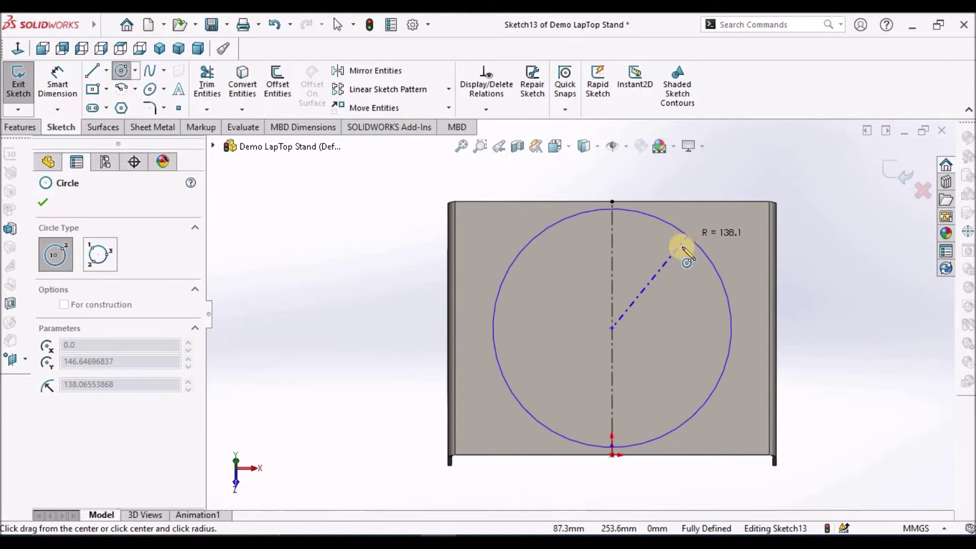
{"action": "left_click", "coordinate": [665, 277]}
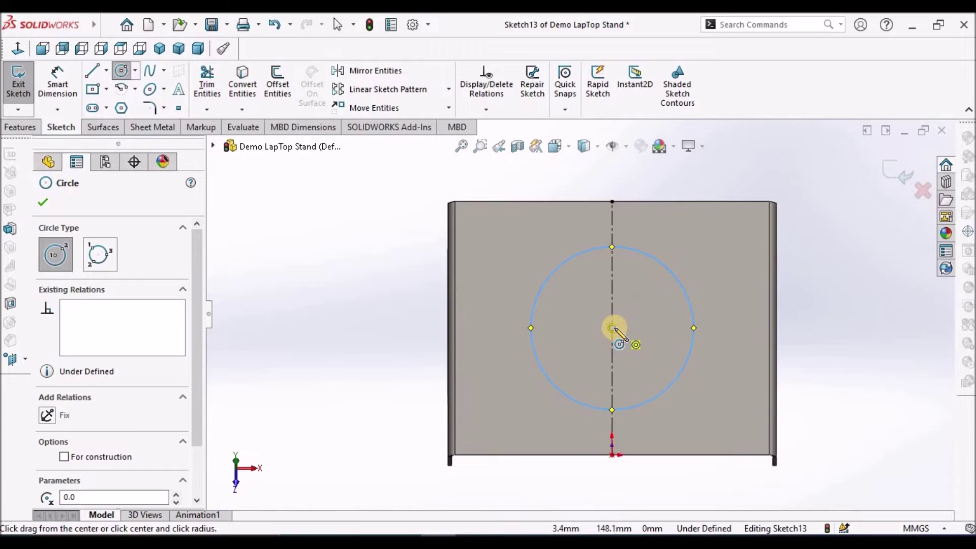
{"action": "left_click", "coordinate": [613, 329]}
{"action": "left_click", "coordinate": [632, 283]}
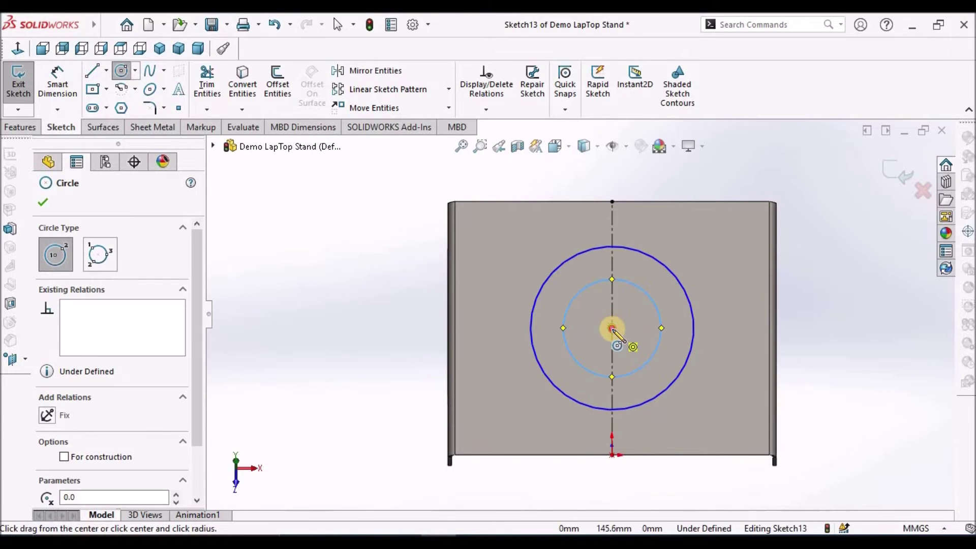
{"action": "left_click", "coordinate": [613, 328]}
{"action": "left_click", "coordinate": [685, 262]}
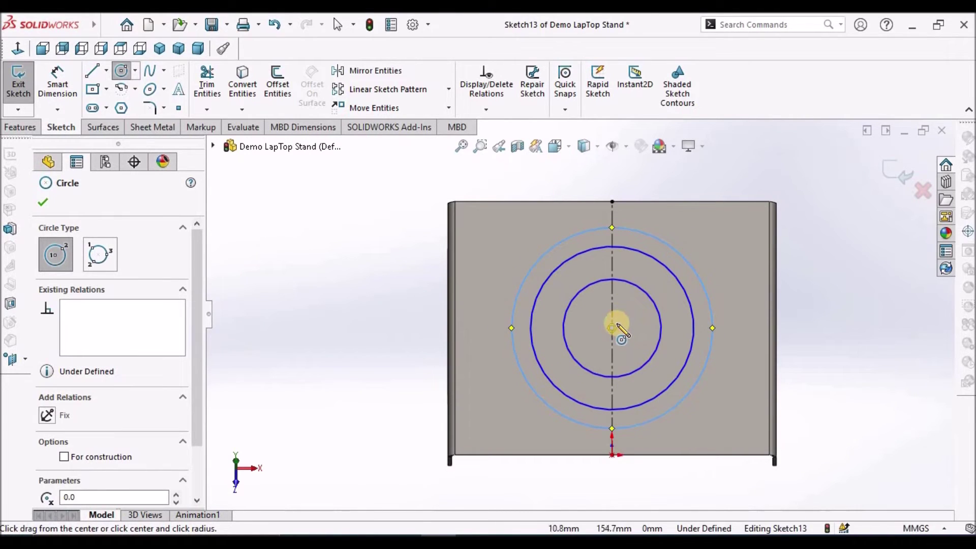
{"action": "left_click", "coordinate": [613, 328]}
{"action": "left_click", "coordinate": [615, 305]}
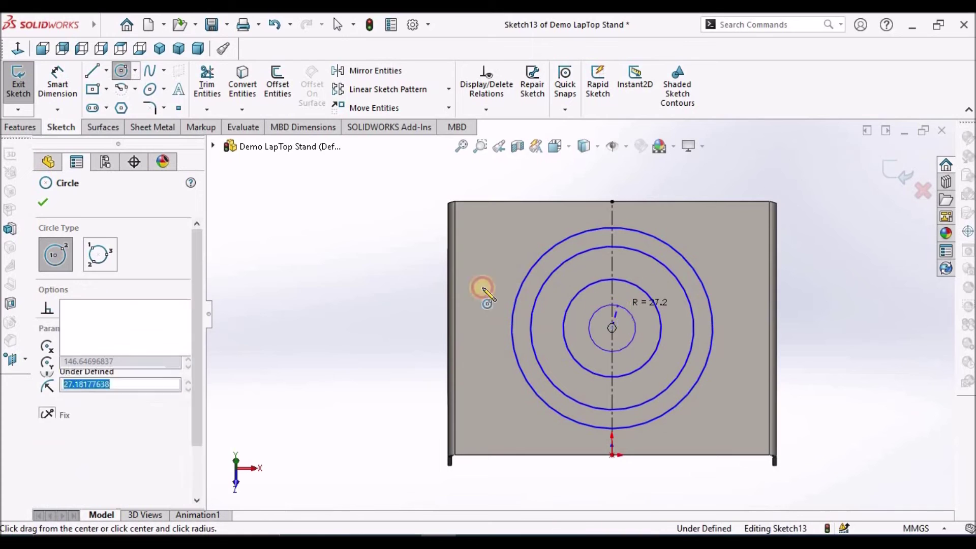
{"action": "right_click", "coordinate": [326, 261]}
{"action": "left_click", "coordinate": [338, 269]}
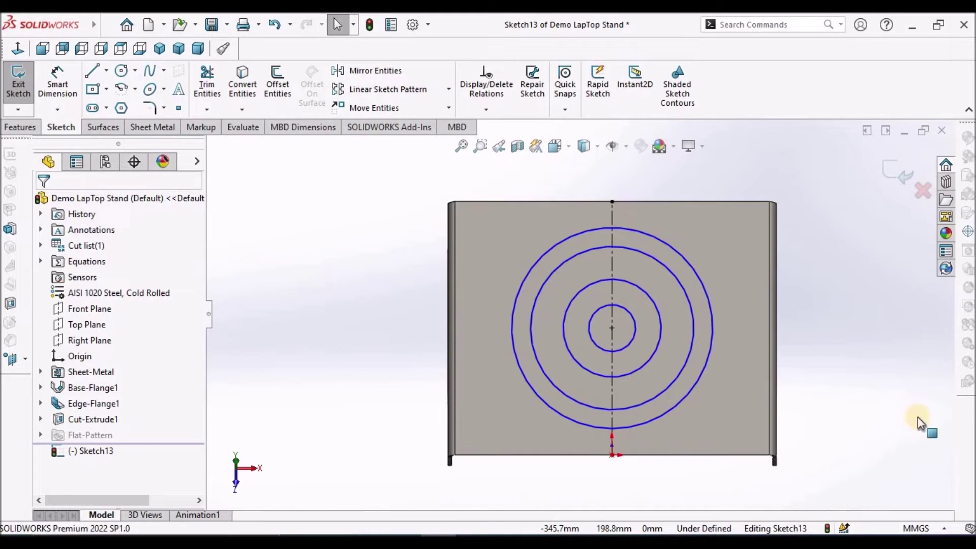
- Dimension the innermost circle and give the outer circle a 230 mm diameter
{"action": "left_click", "coordinate": [66, 82]}
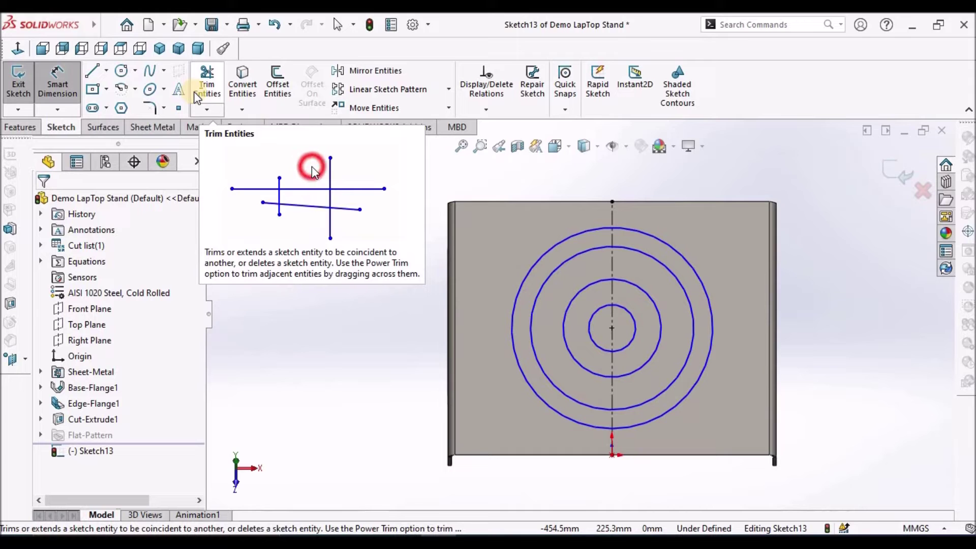
{"action": "left_click", "coordinate": [634, 316]}
{"action": "left_click", "coordinate": [818, 264]}
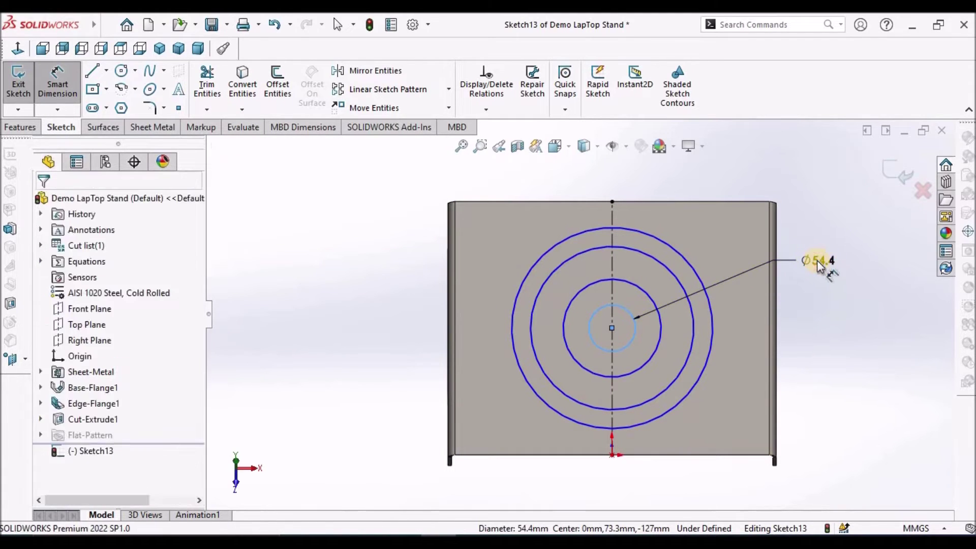
{"action": "type", "text": "40"}
{"action": "key", "text": "Return"}
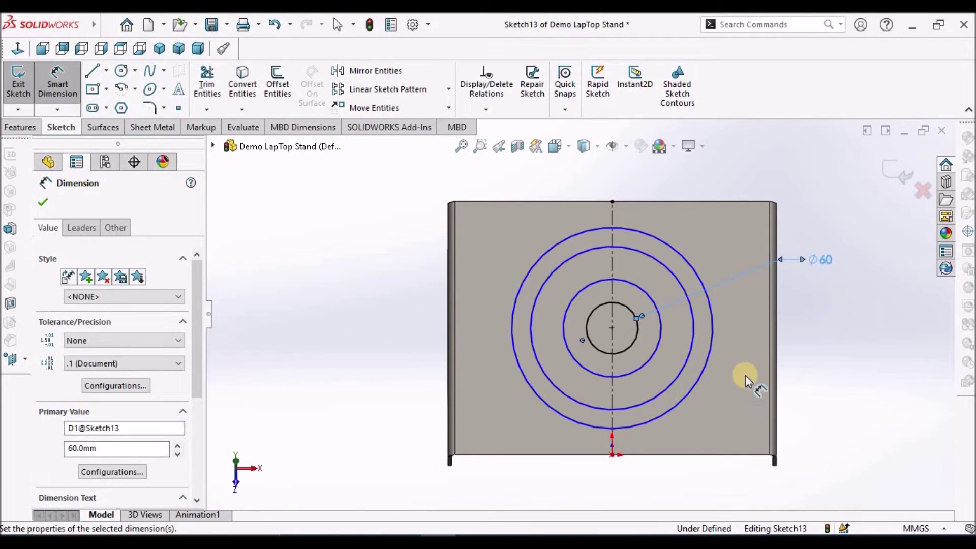
{"action": "left_click", "coordinate": [694, 394]}
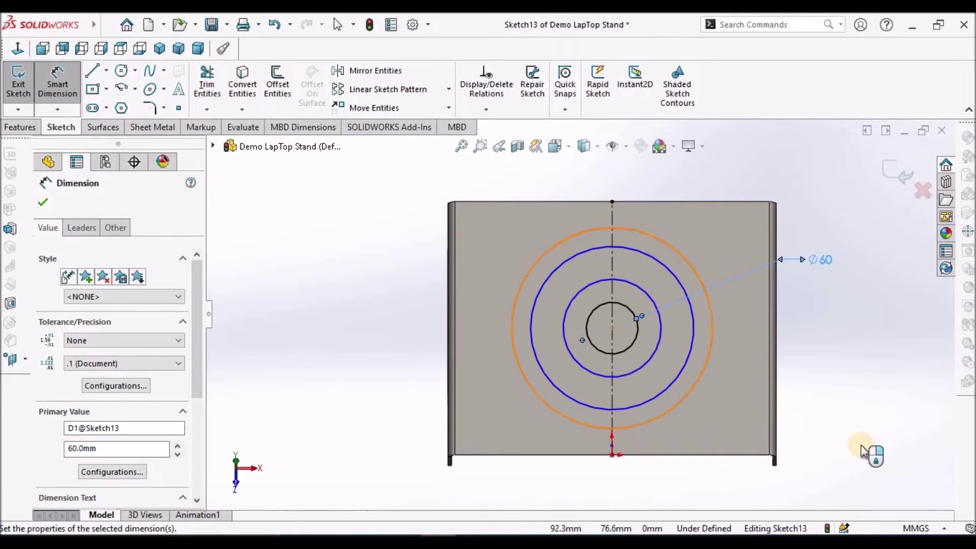
{"action": "left_click", "coordinate": [859, 444]}
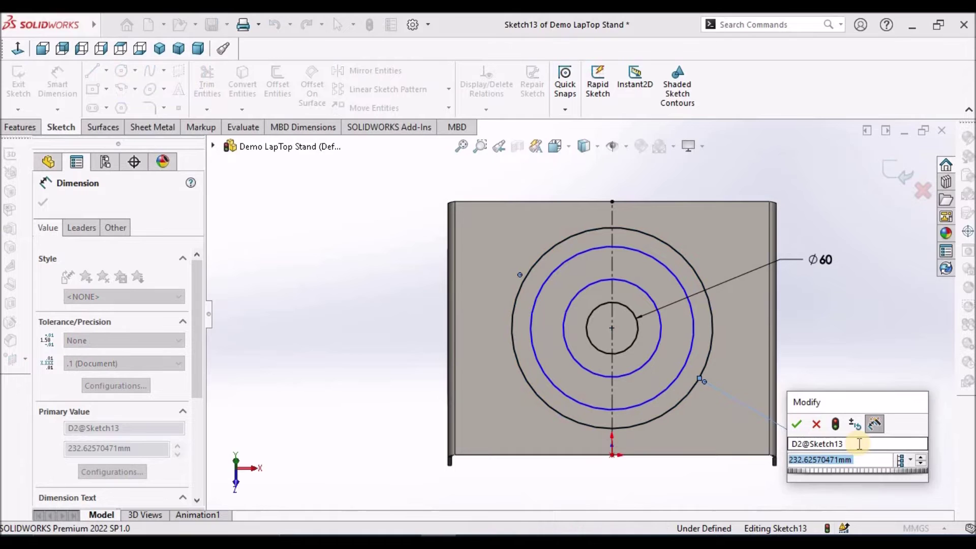
{"action": "type", "text": "230"}
{"action": "key", "text": "Return"}
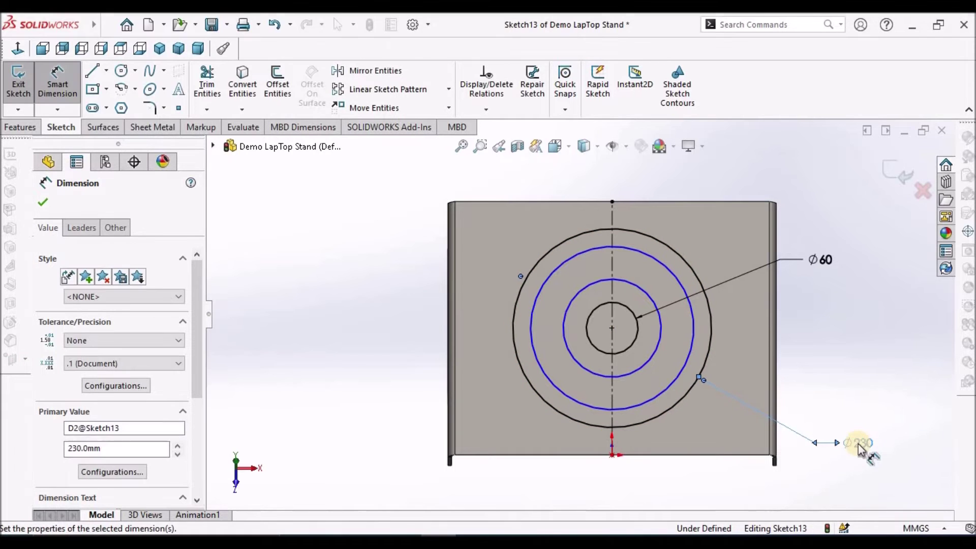
- Set the remaining circles to Ø180 and Ø130, fully defining Sketch13
{"action": "left_click", "coordinate": [670, 387]}
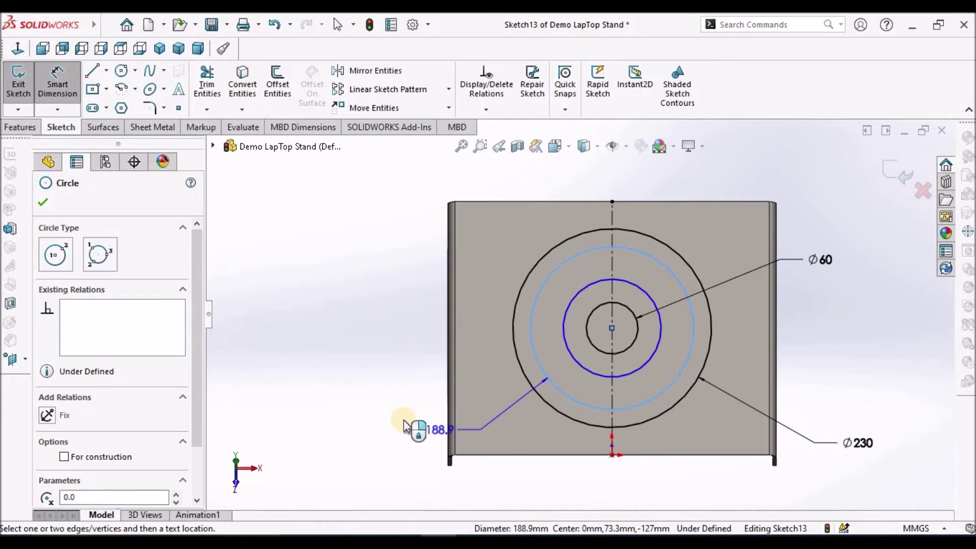
{"action": "left_click", "coordinate": [386, 415]}
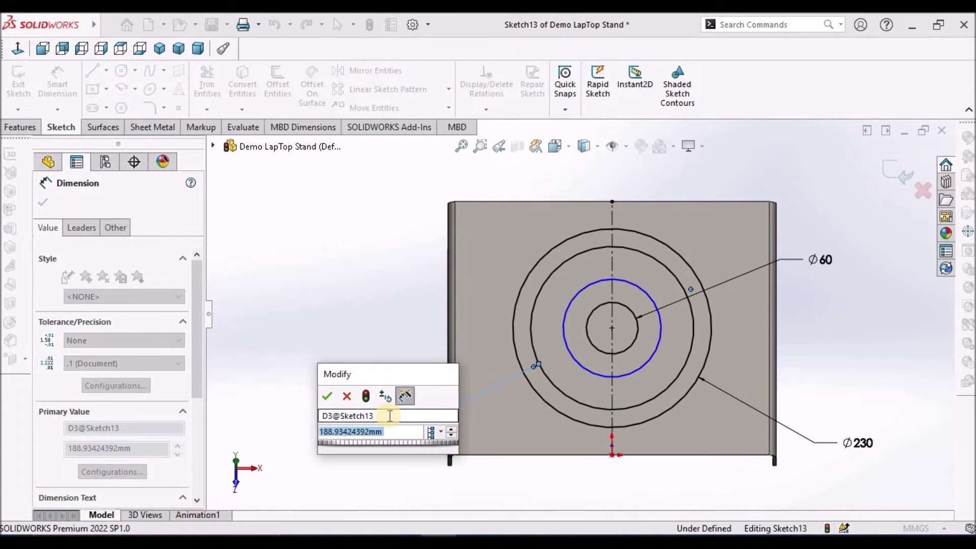
{"action": "type", "text": "180"}
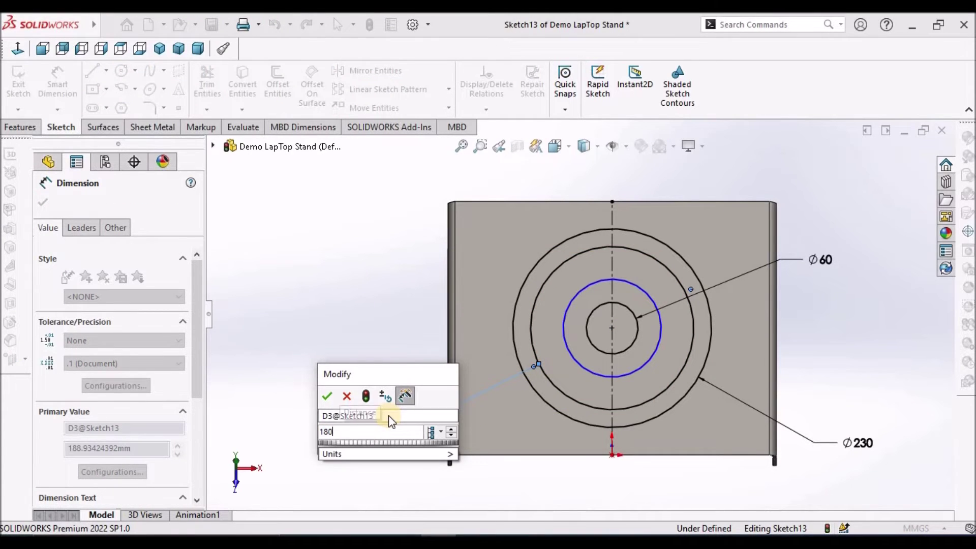
{"action": "key", "text": "Return"}
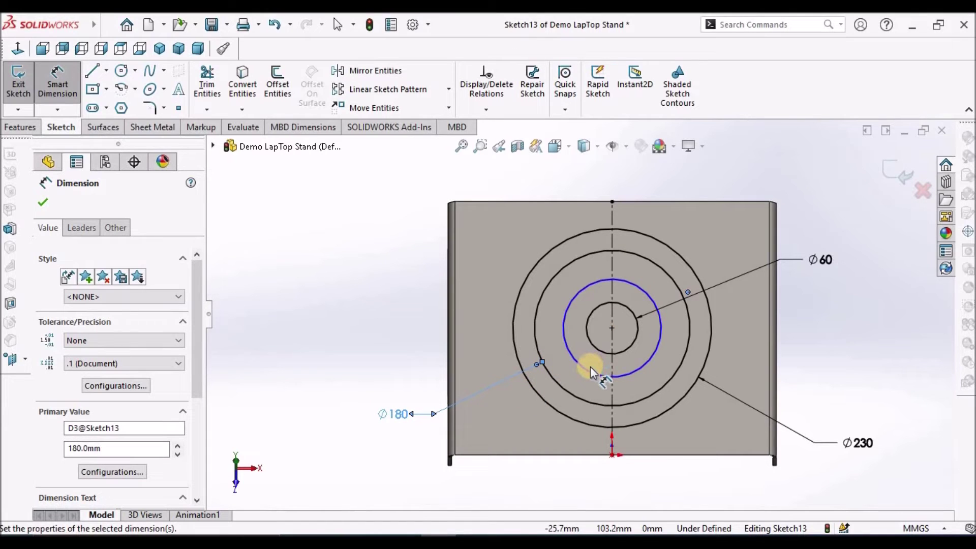
{"action": "left_click", "coordinate": [589, 371]}
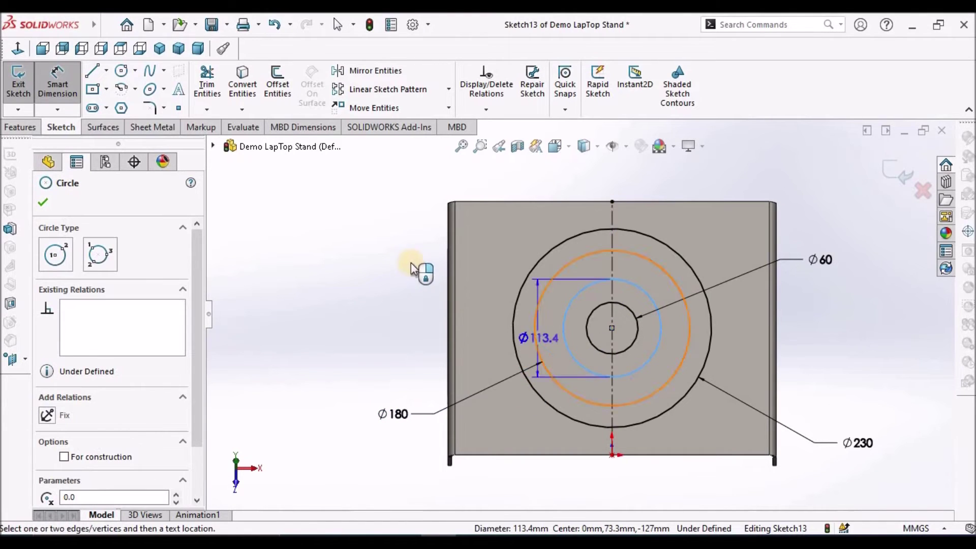
{"action": "left_click", "coordinate": [413, 171]}
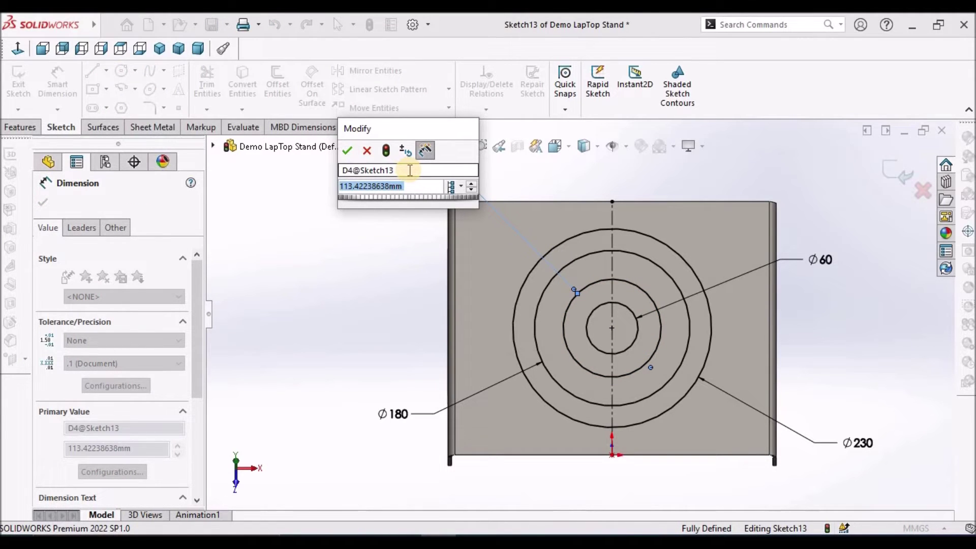
{"action": "type", "text": "130"}
{"action": "key", "text": "Return"}
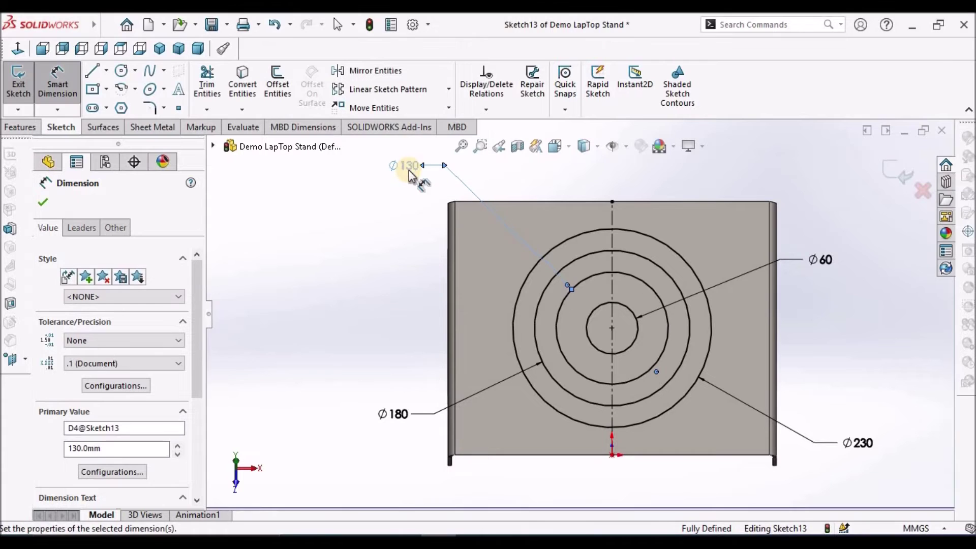
{"action": "left_click", "coordinate": [44, 205]}
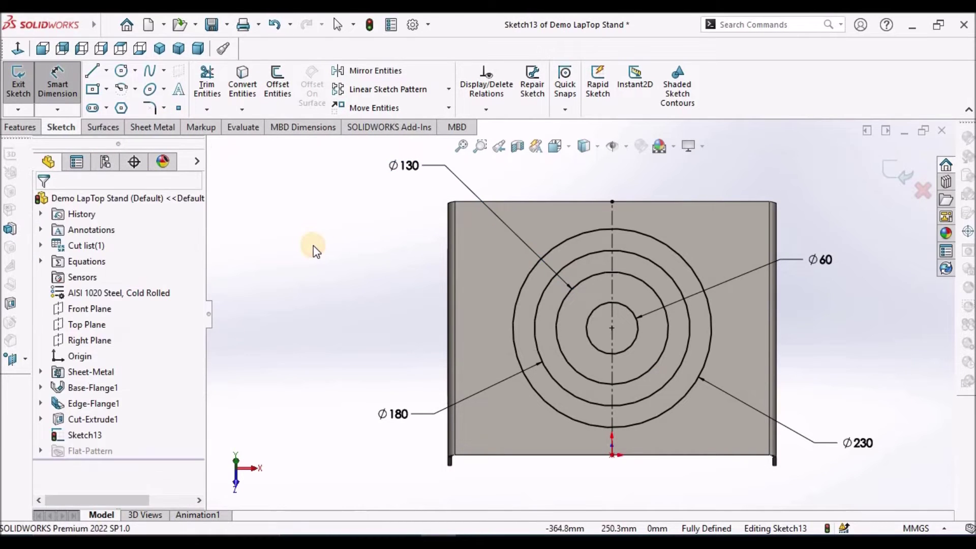
{"action": "left_click", "coordinate": [92, 73]}
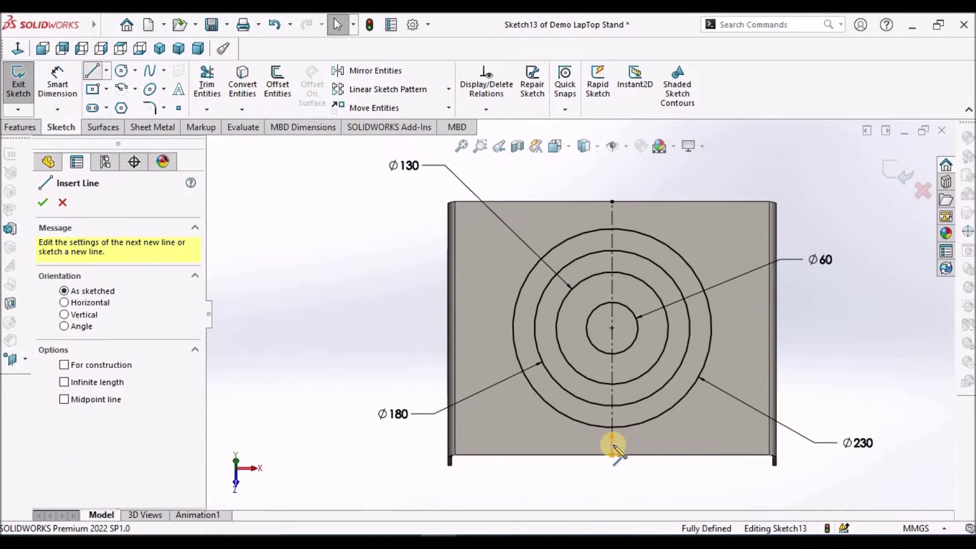
{"action": "left_click", "coordinate": [514, 329]}
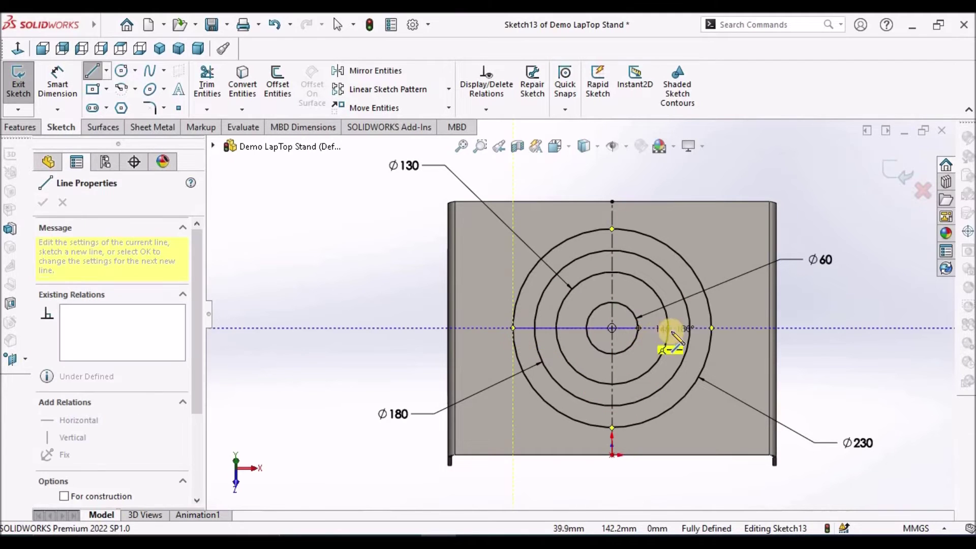
- Draw a horizontal line across the outer circle and select it
{"action": "left_click", "coordinate": [712, 329]}
{"action": "right_click", "coordinate": [291, 275]}
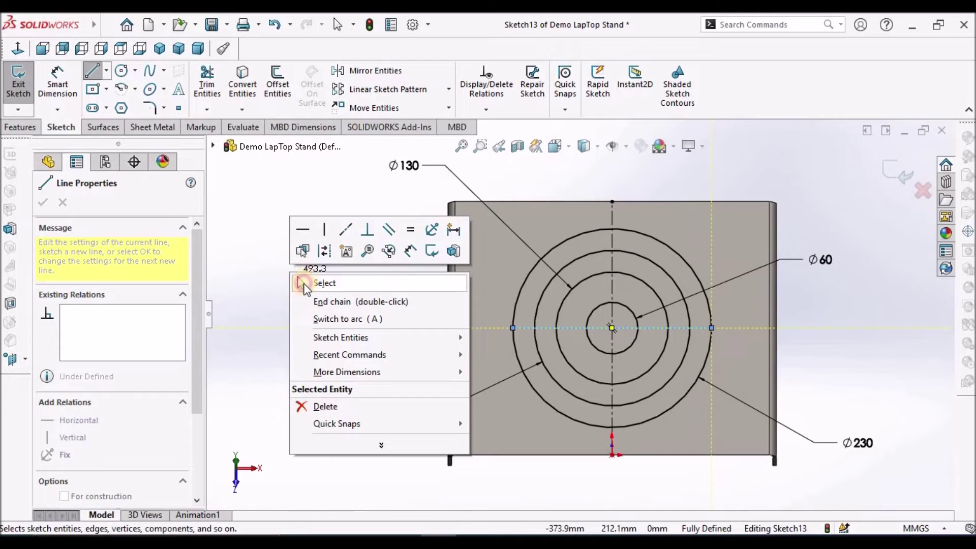
{"action": "left_click", "coordinate": [306, 283]}
{"action": "left_click", "coordinate": [560, 329]}
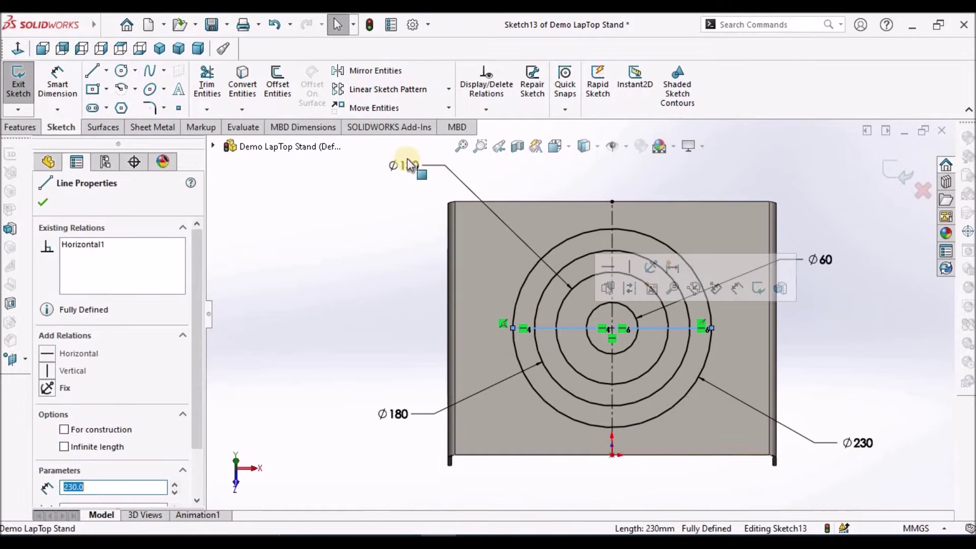
- Circular-pattern the line into 6 equally spaced instances over 360° about the sketch centre
{"action": "left_click", "coordinate": [449, 89]}
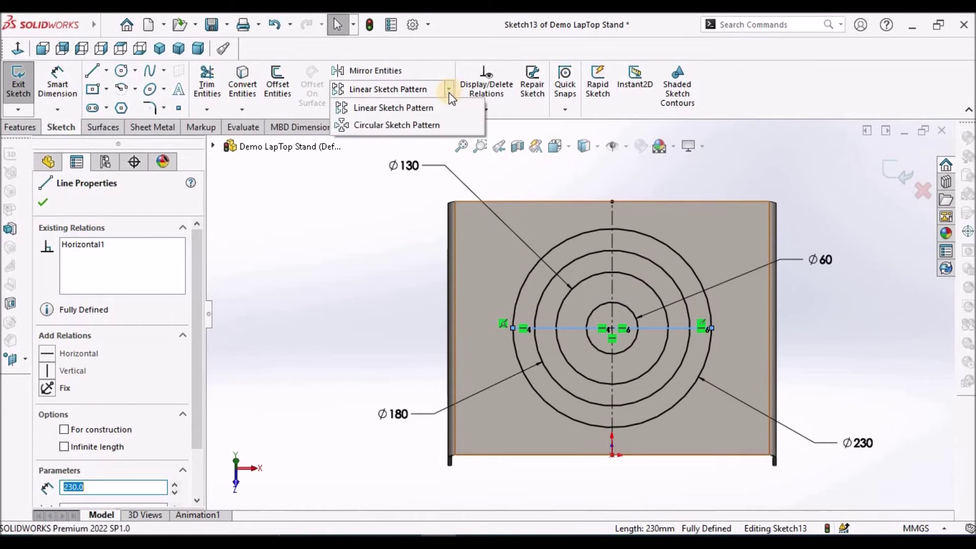
{"action": "left_click", "coordinate": [412, 127]}
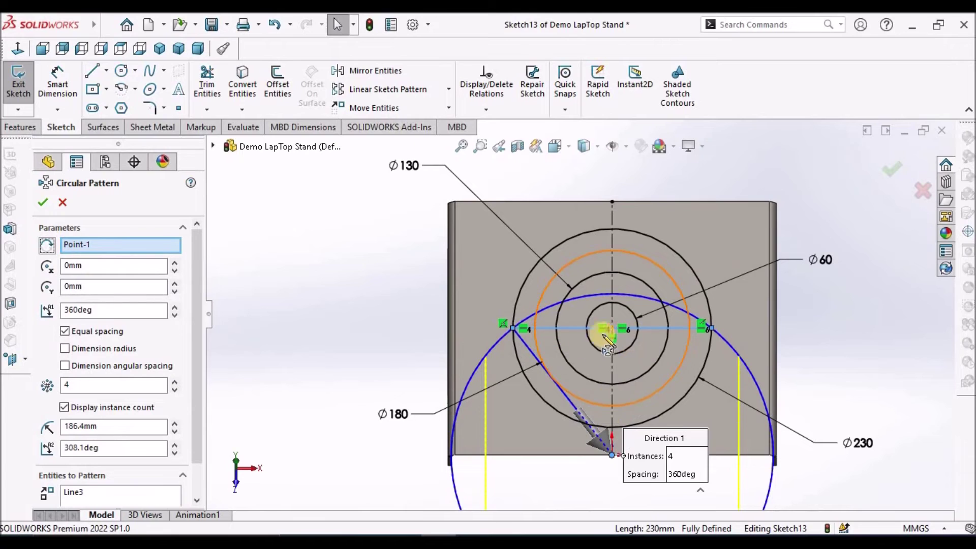
{"action": "left_click", "coordinate": [108, 241]}
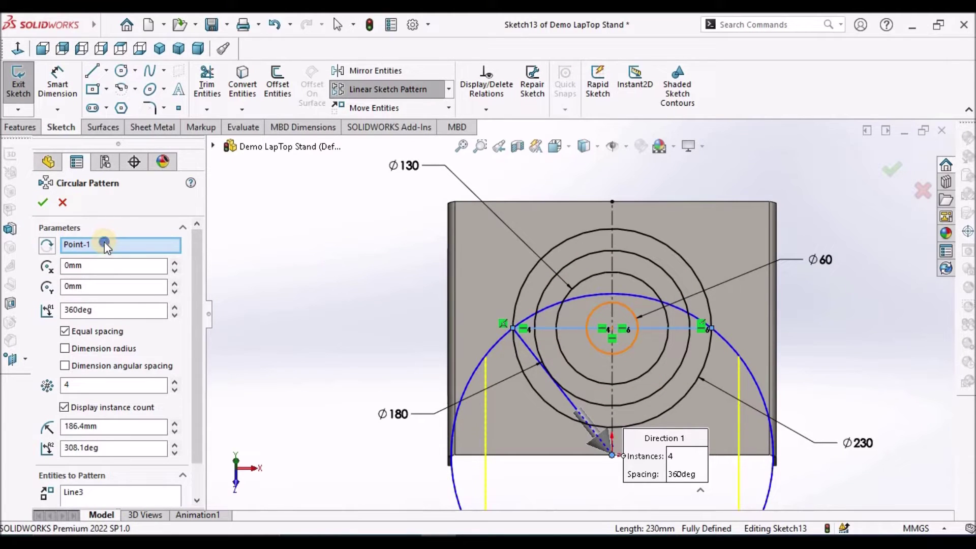
{"action": "right_click", "coordinate": [105, 242]}
{"action": "left_click", "coordinate": [168, 253]}
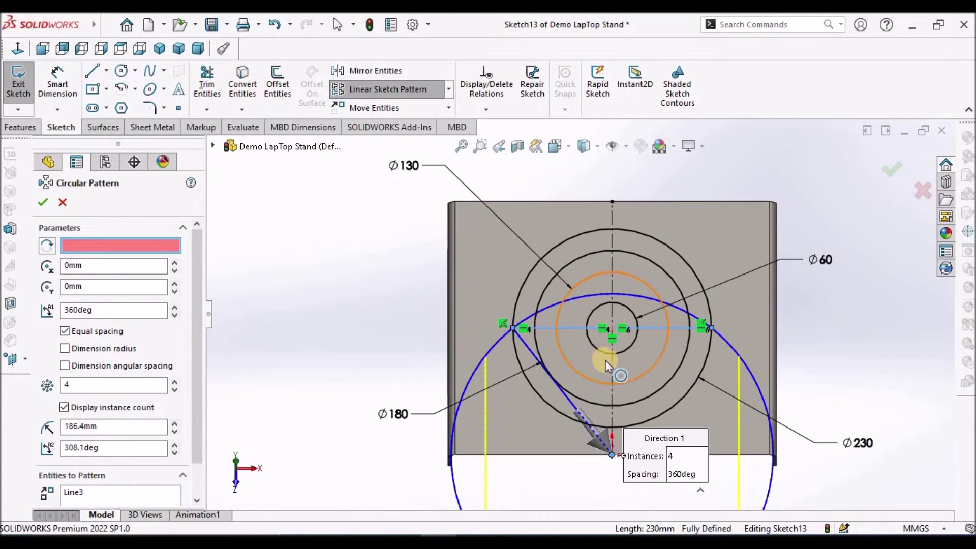
{"action": "left_click", "coordinate": [612, 327]}
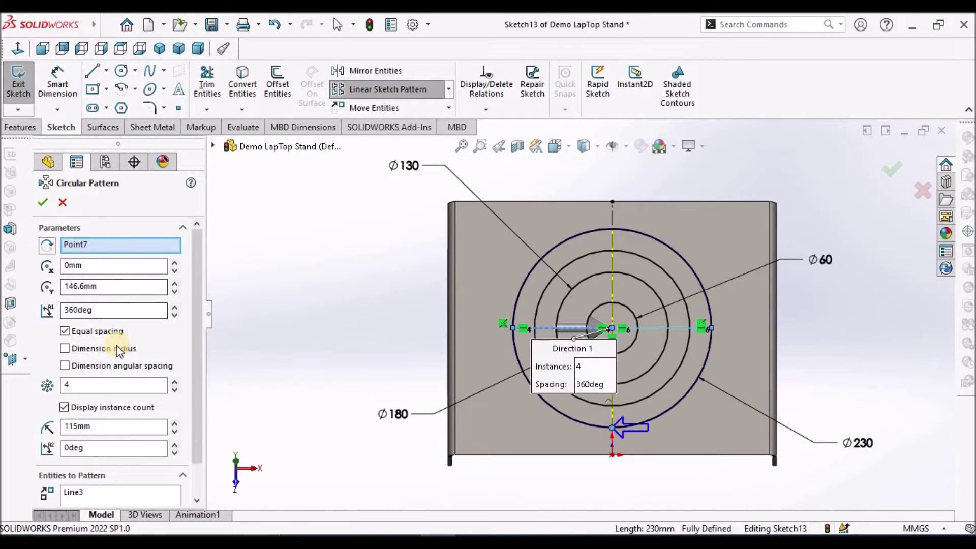
{"action": "double_click", "coordinate": [105, 385]}
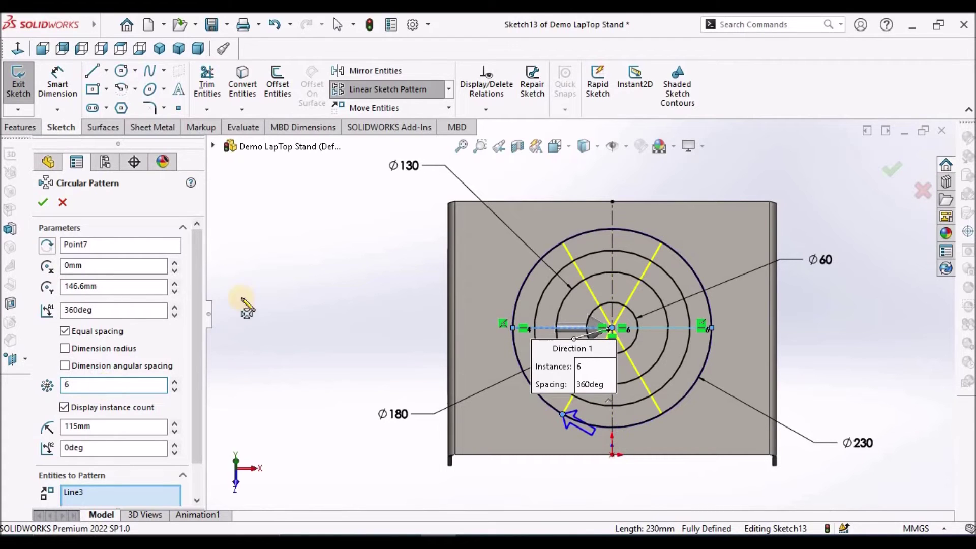
{"action": "left_click", "coordinate": [42, 203]}
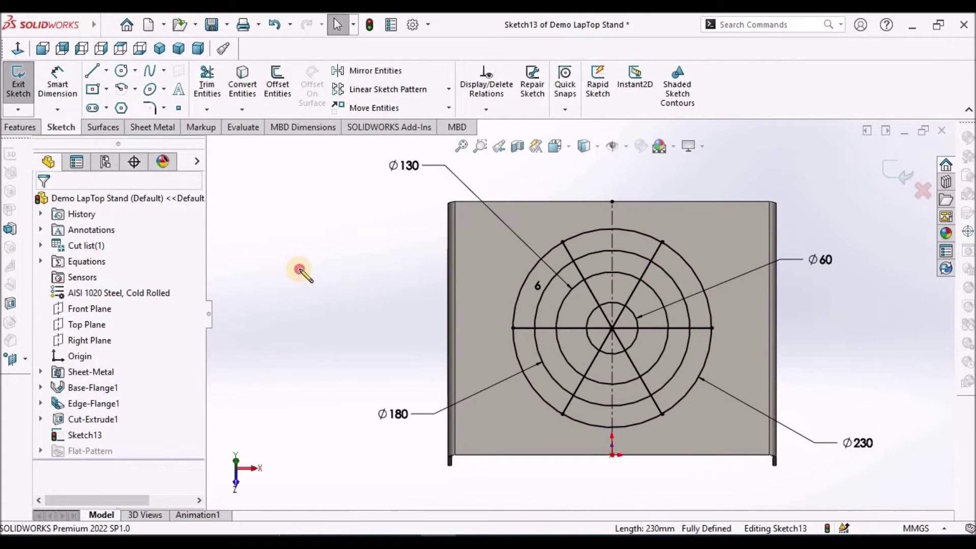
{"action": "left_click", "coordinate": [898, 169]}
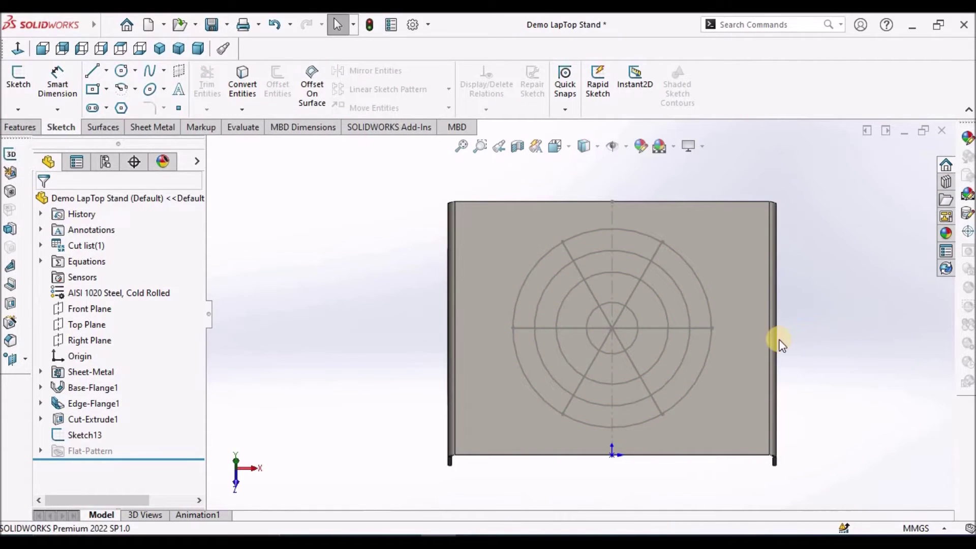
- Start a sheet-metal Vent bounded by the outer circle
{"action": "left_click", "coordinate": [156, 128]}
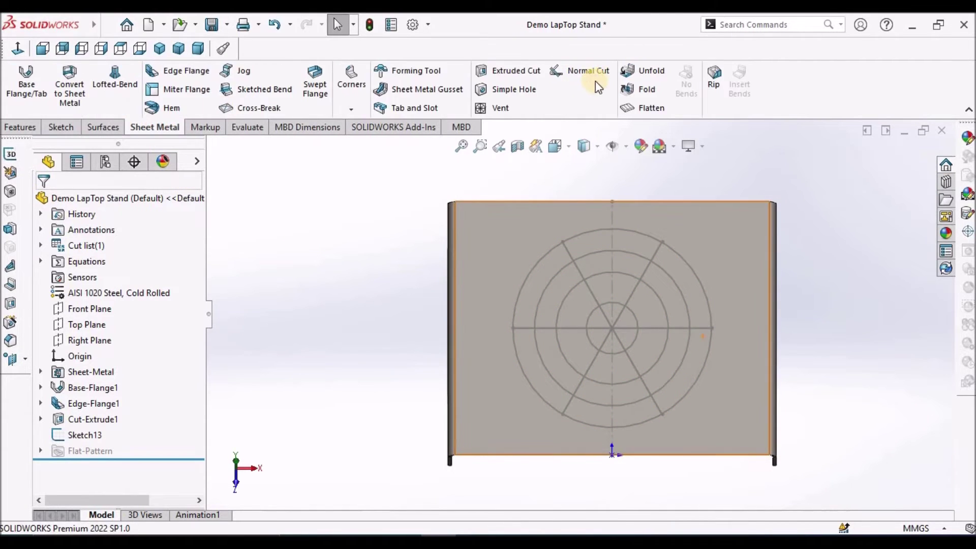
{"action": "left_click", "coordinate": [497, 108]}
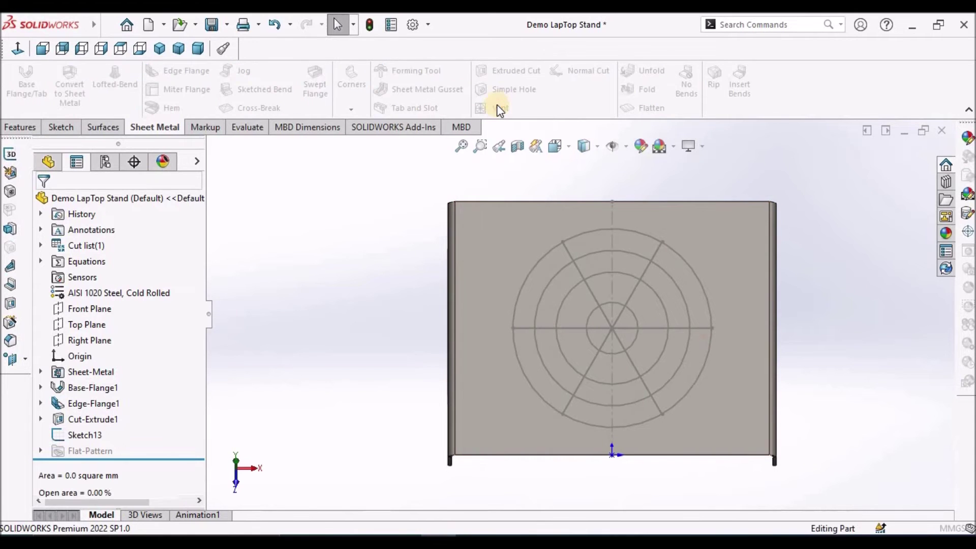
{"action": "left_click", "coordinate": [643, 235]}
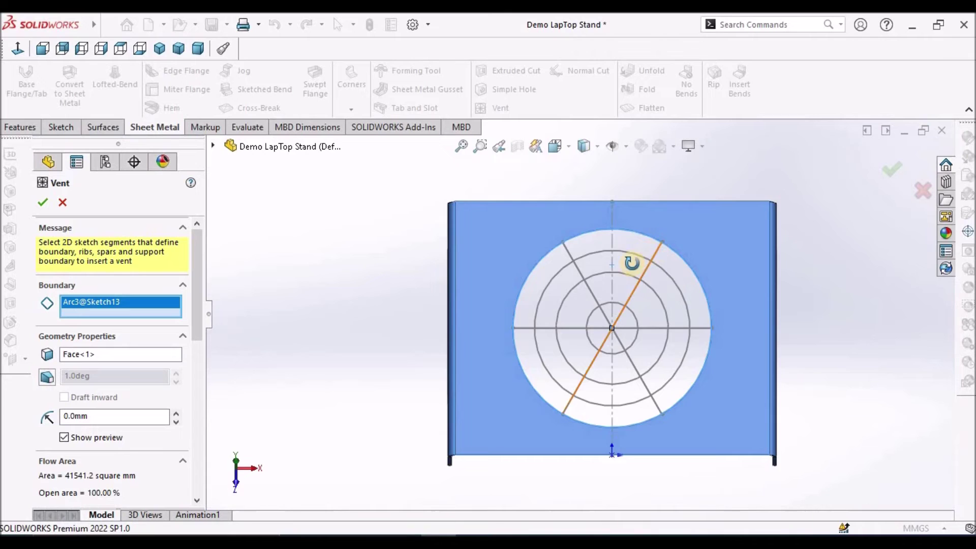
{"action": "middle_click_drag", "start_coordinate": [632, 263], "coordinate": [626, 317]}
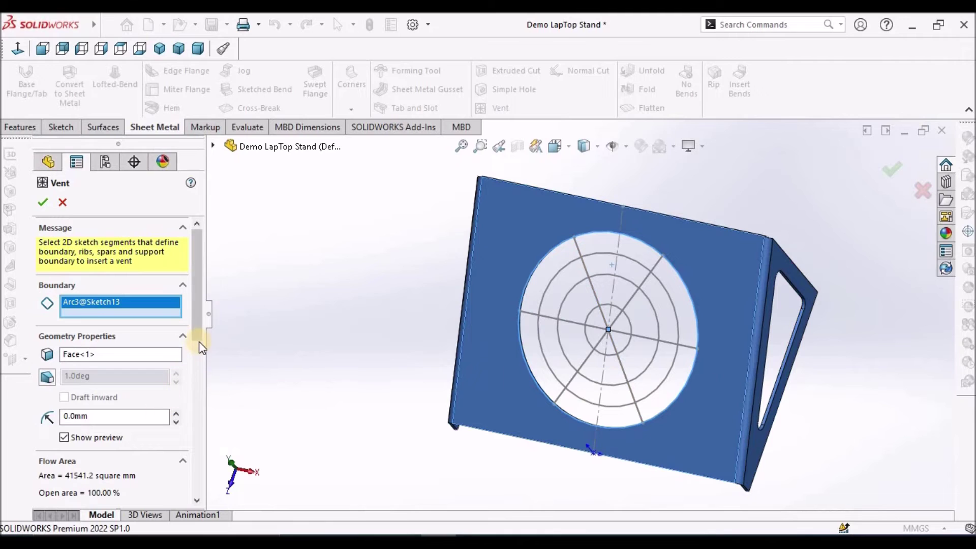
{"action": "left_click_drag", "start_coordinate": [200, 341], "coordinate": [199, 395]}
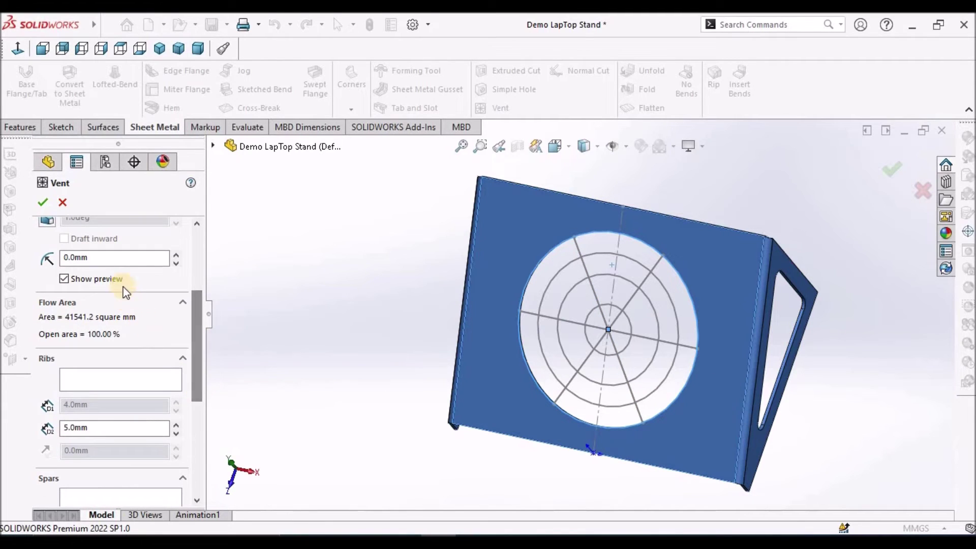
- Set a vent value to 5.0 mm and pick the horizontal and diagonal lines as ribs
{"action": "left_click", "coordinate": [122, 258]}
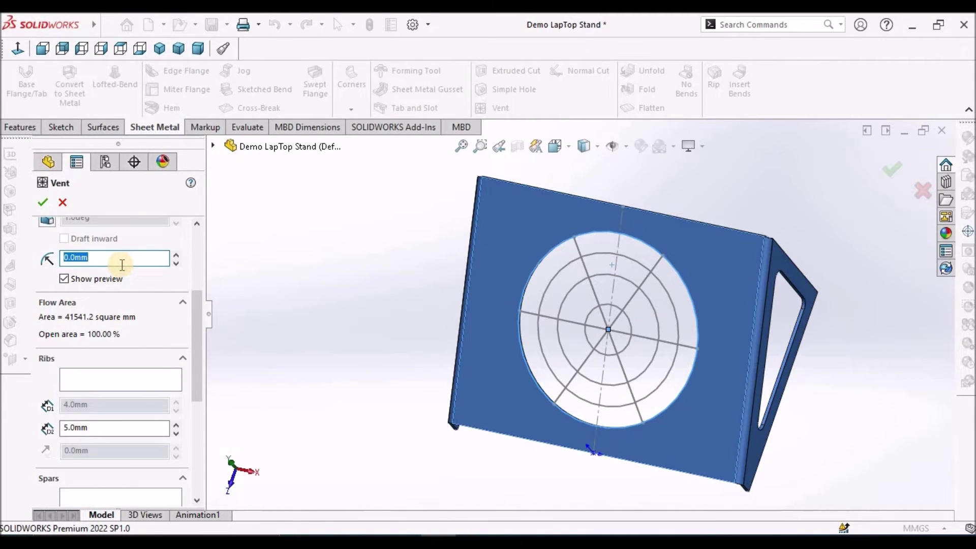
{"action": "type", "text": "5"}
{"action": "key", "text": "Return"}
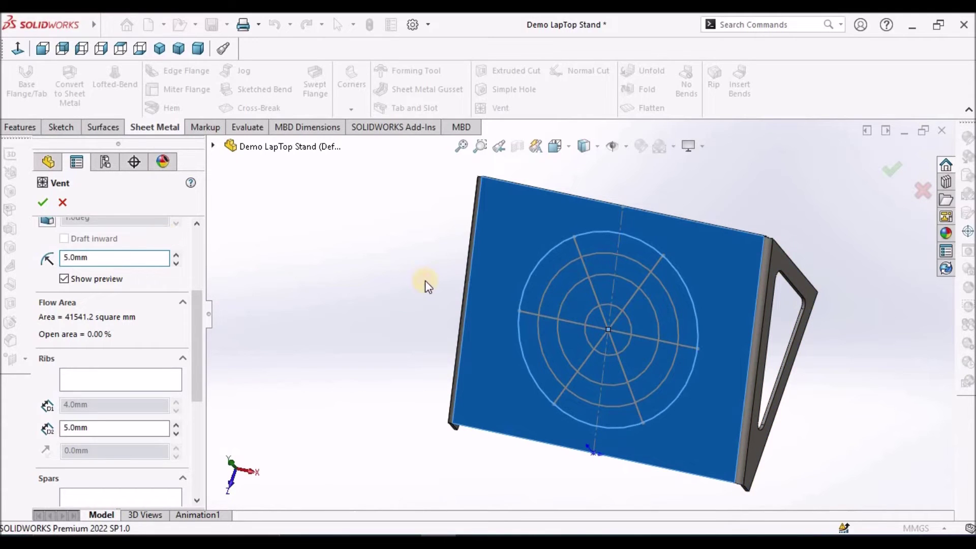
{"action": "left_click", "coordinate": [129, 369]}
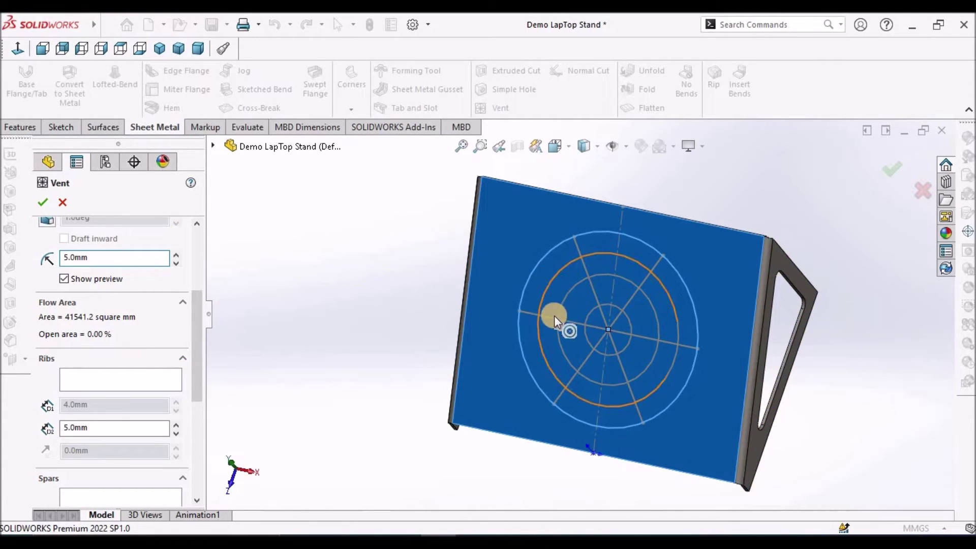
{"action": "left_click", "coordinate": [567, 320]}
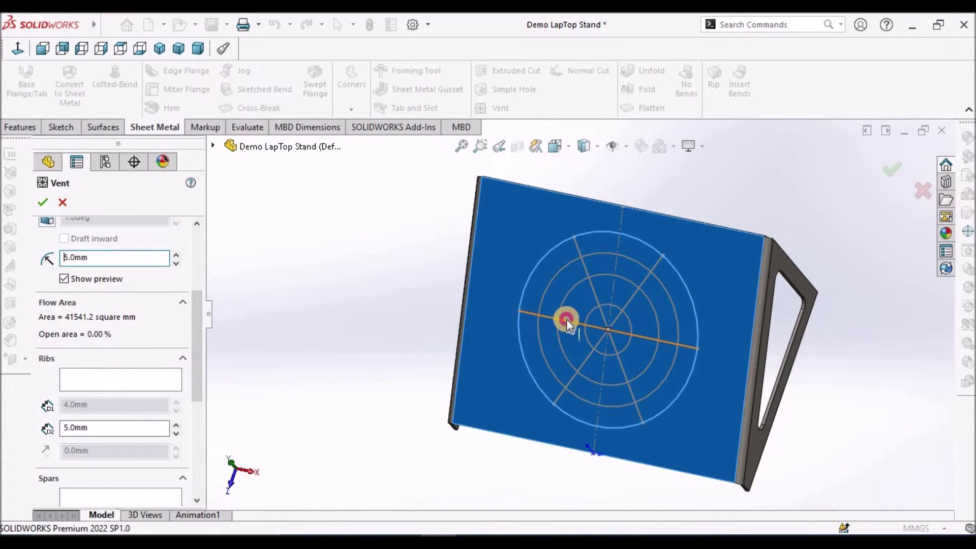
{"action": "left_click", "coordinate": [584, 365]}
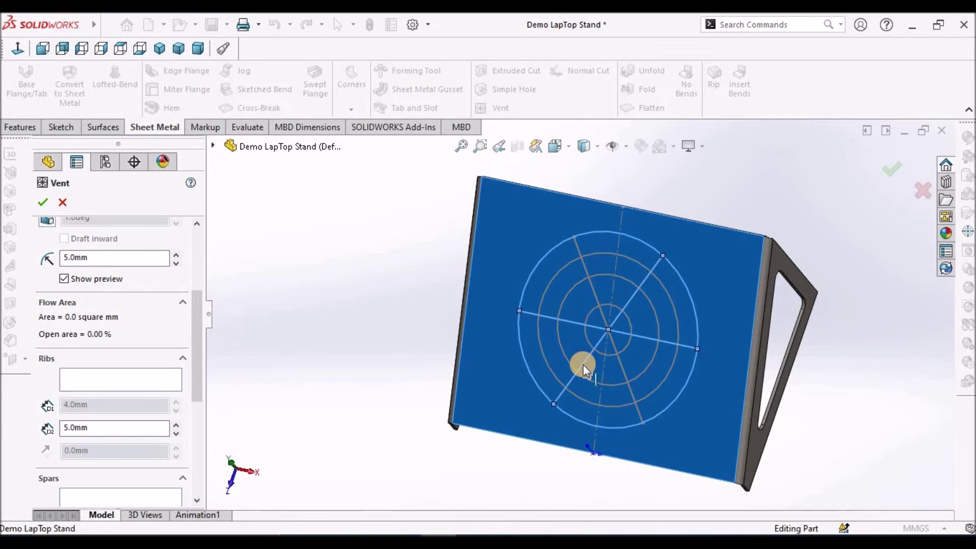
{"action": "left_click", "coordinate": [174, 383]}
{"action": "left_click", "coordinate": [151, 386]}
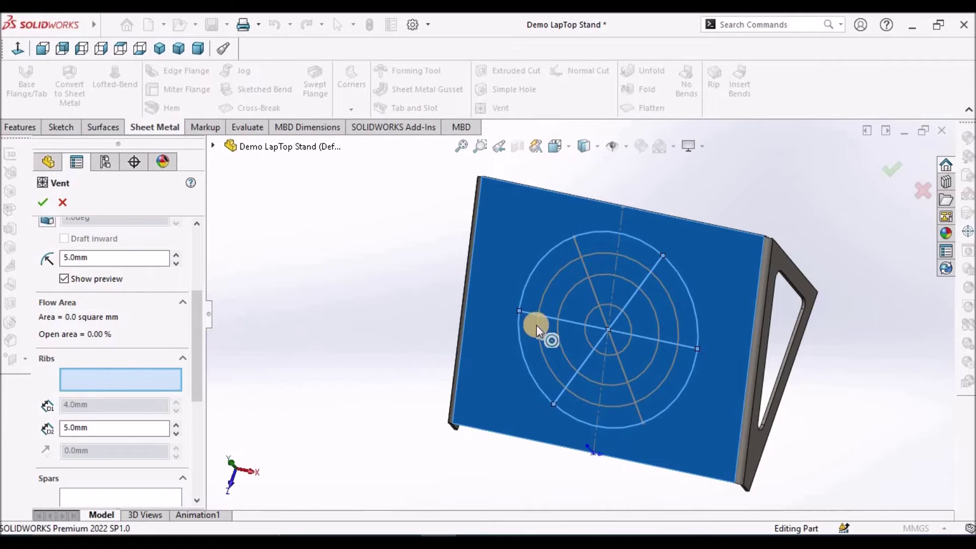
- Reselect the outer circle as the vent boundary and return the value to 0.0 mm
{"action": "left_click", "coordinate": [201, 270]}
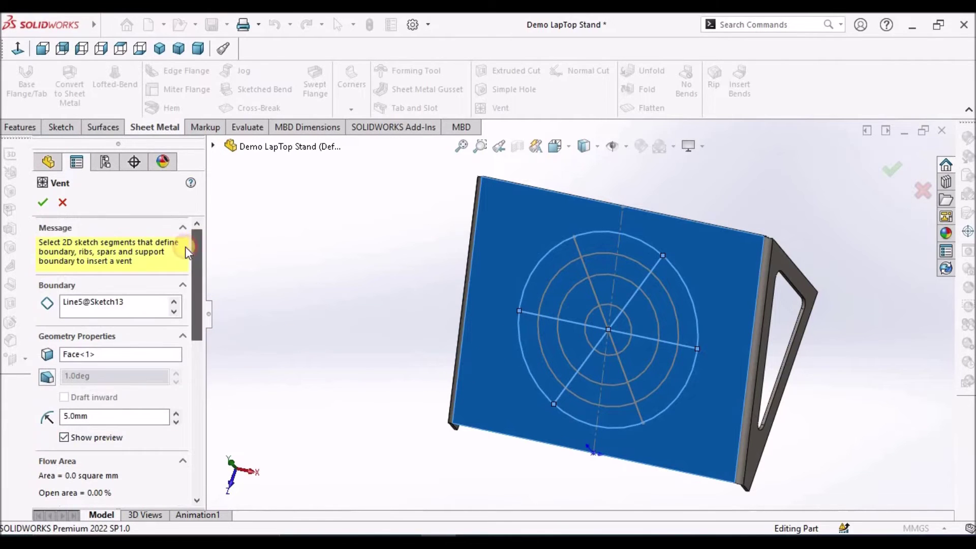
{"action": "right_click", "coordinate": [110, 302]}
{"action": "left_click", "coordinate": [133, 310]}
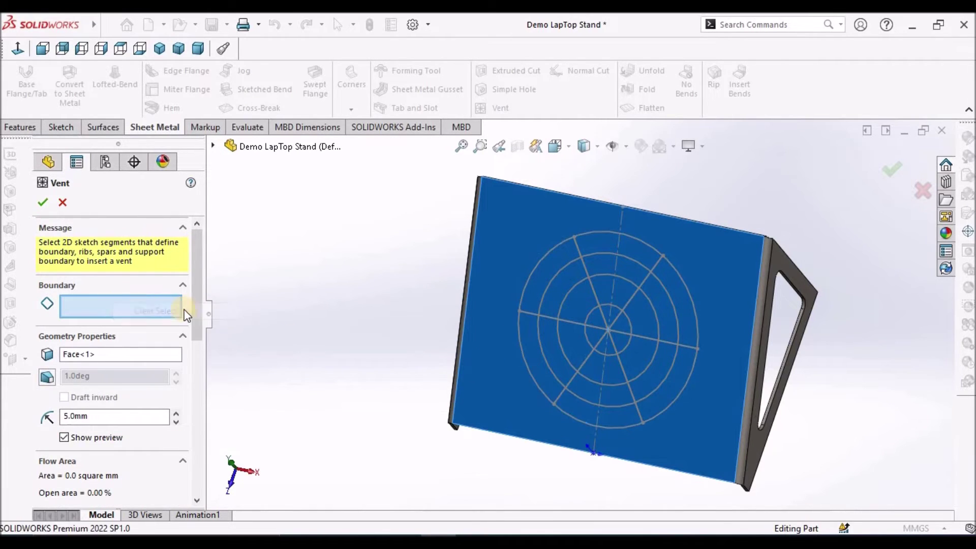
{"action": "left_click", "coordinate": [614, 235]}
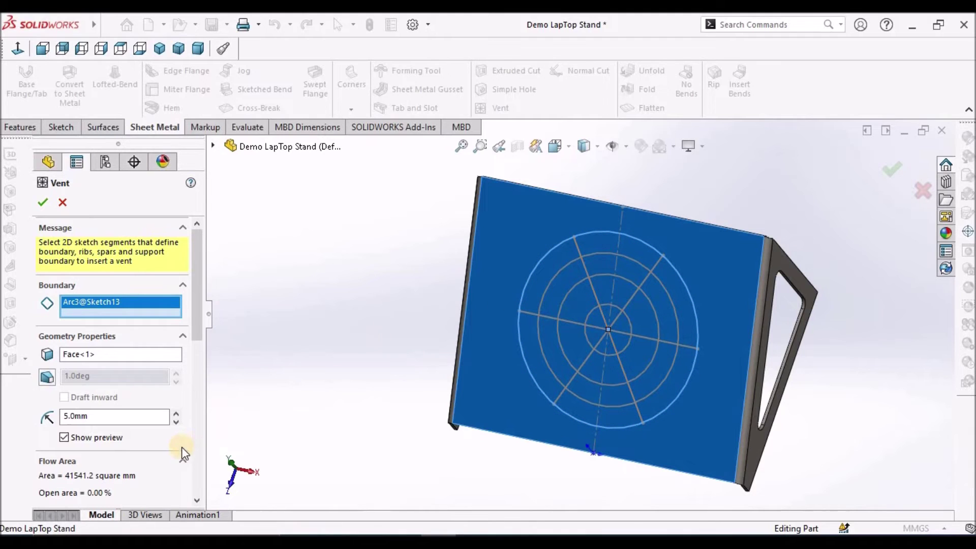
{"action": "left_click", "coordinate": [130, 413]}
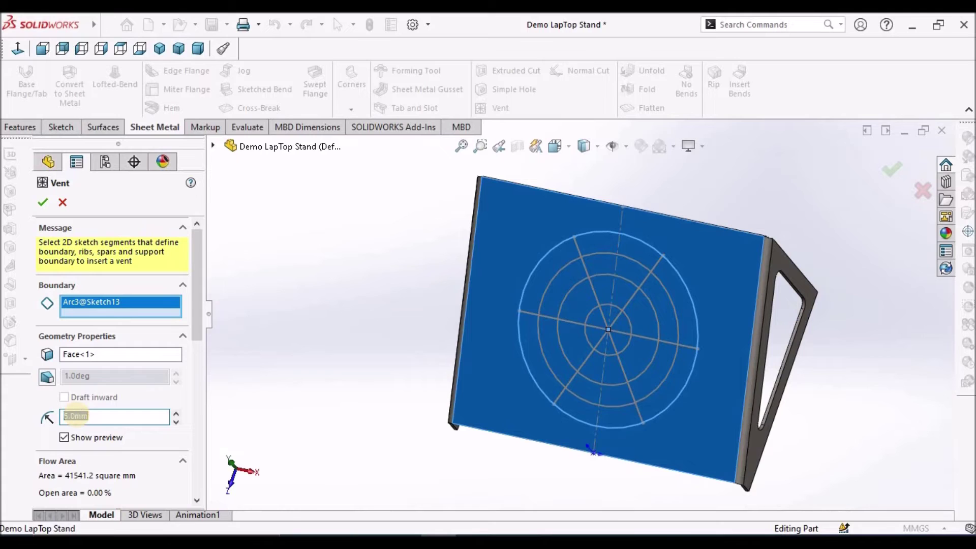
{"action": "key", "text": "Return"}
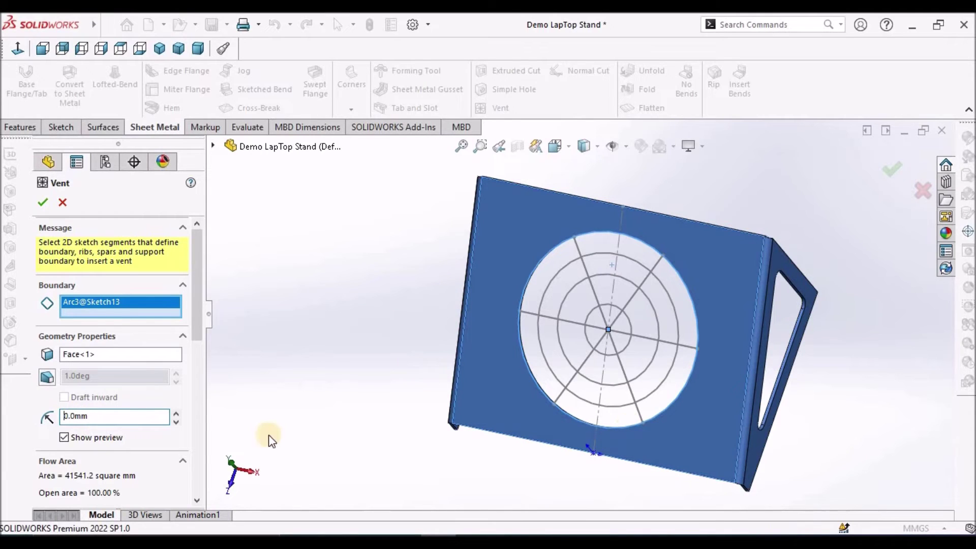
- Add Line3, Line5 and Line4 as 10 mm vent ribs, leaving 84.03% open area
{"action": "left_click_drag", "start_coordinate": [198, 334], "coordinate": [201, 392]}
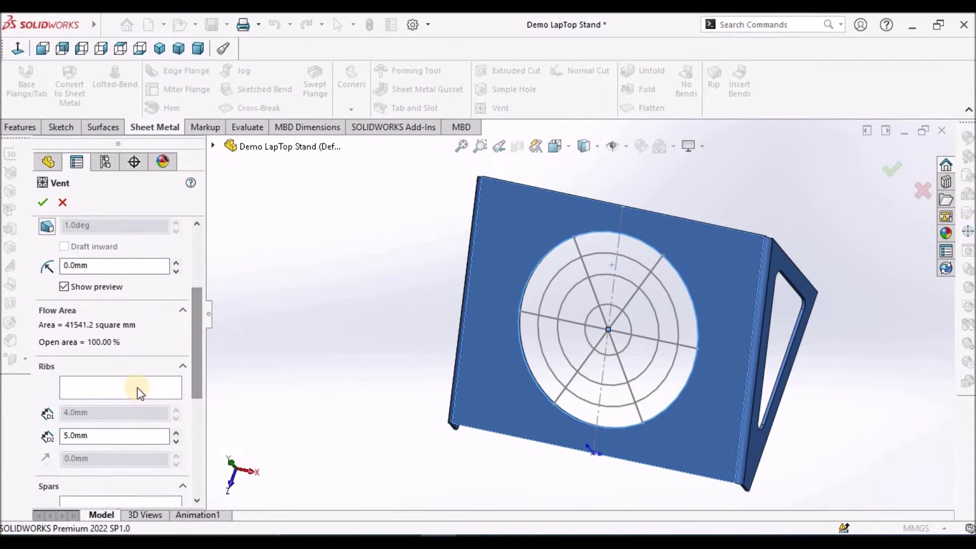
{"action": "left_click", "coordinate": [573, 323]}
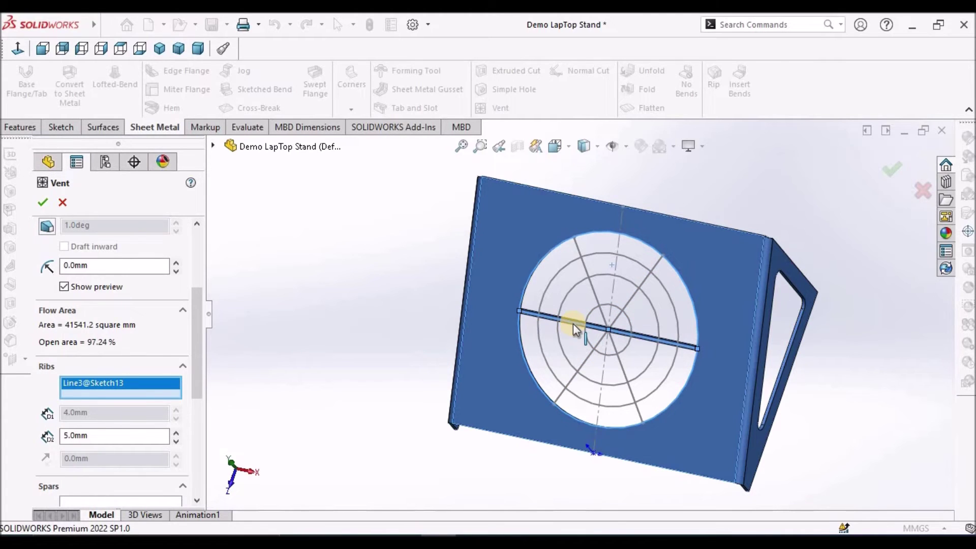
{"action": "left_click", "coordinate": [120, 438]}
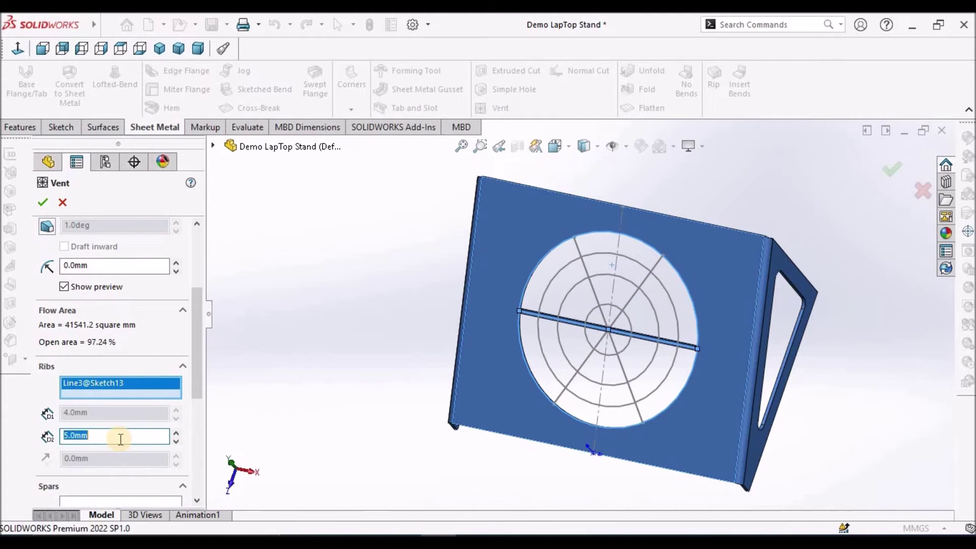
{"action": "key", "text": "Return"}
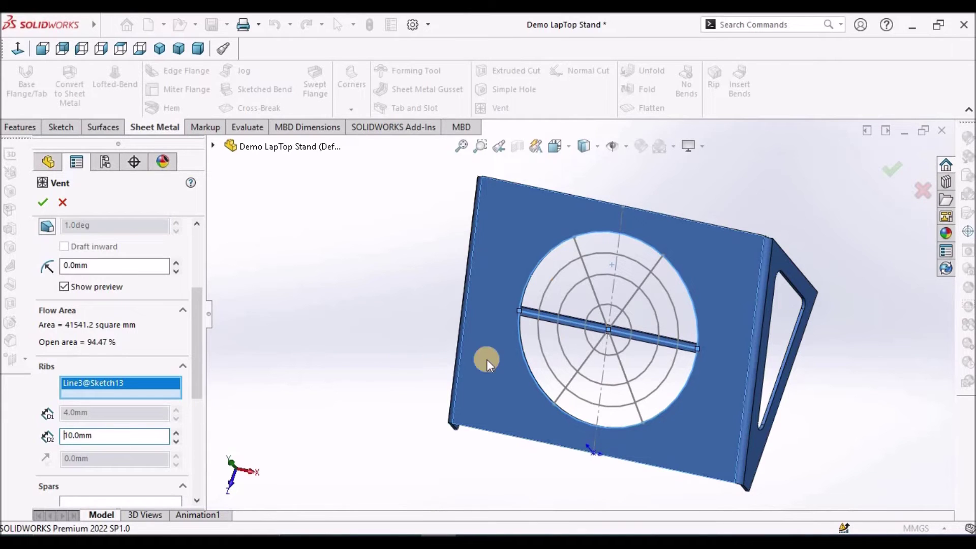
{"action": "scroll", "coordinate": [618, 301], "scroll_direction": "down", "scroll_amount": 3}
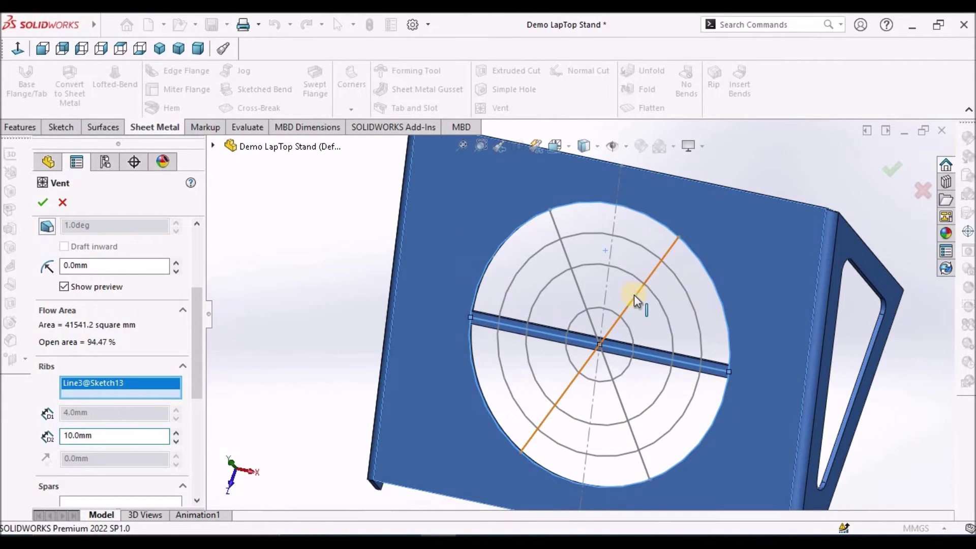
{"action": "left_click", "coordinate": [635, 295]}
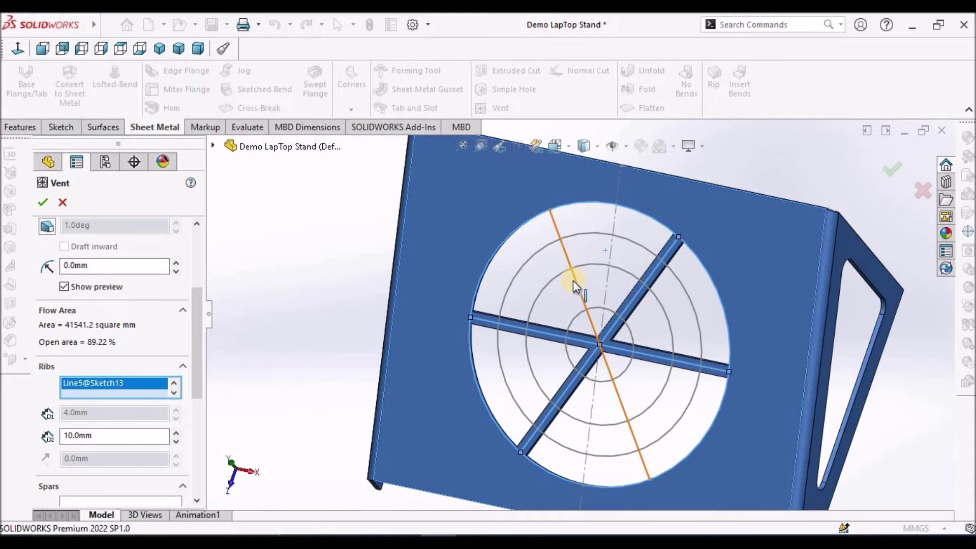
{"action": "left_click", "coordinate": [573, 280]}
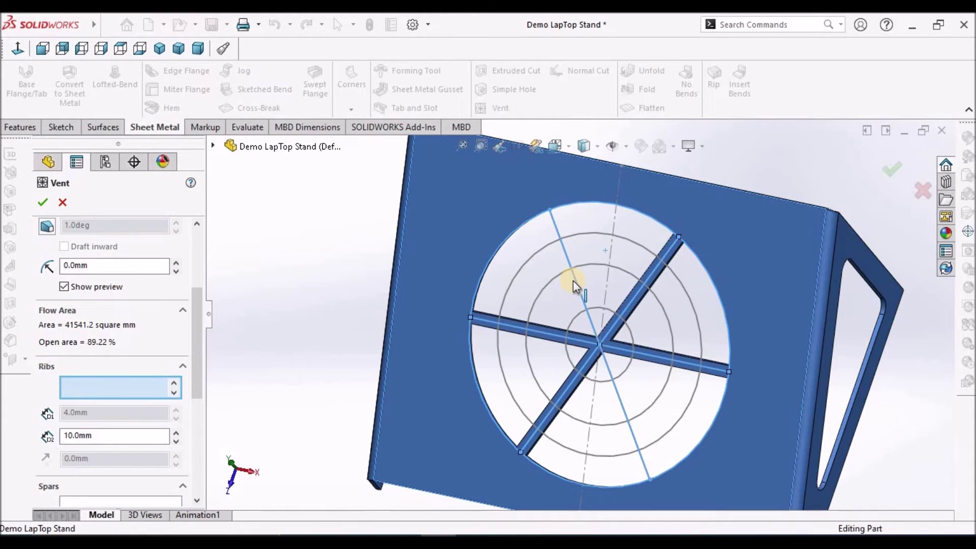
{"action": "left_click", "coordinate": [572, 279]}
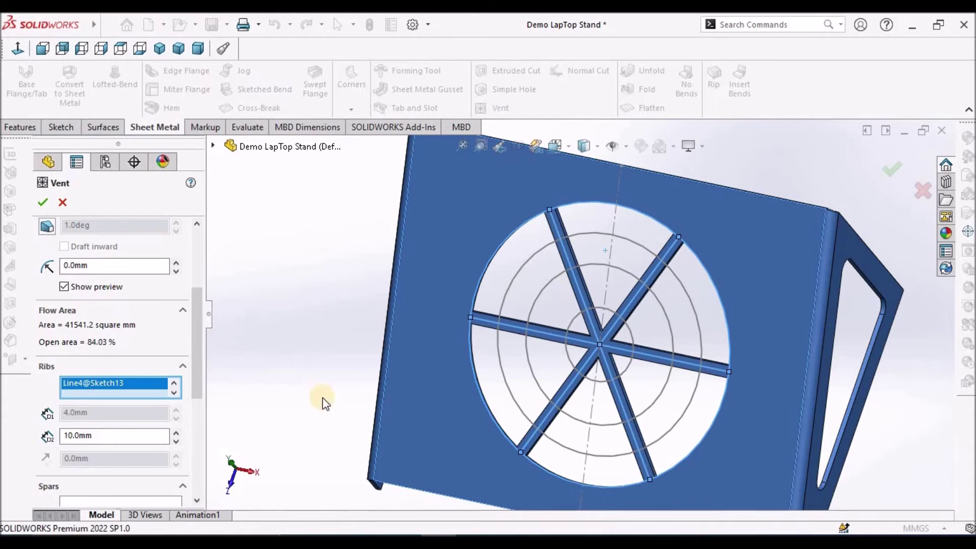
{"action": "left_click", "coordinate": [197, 402]}
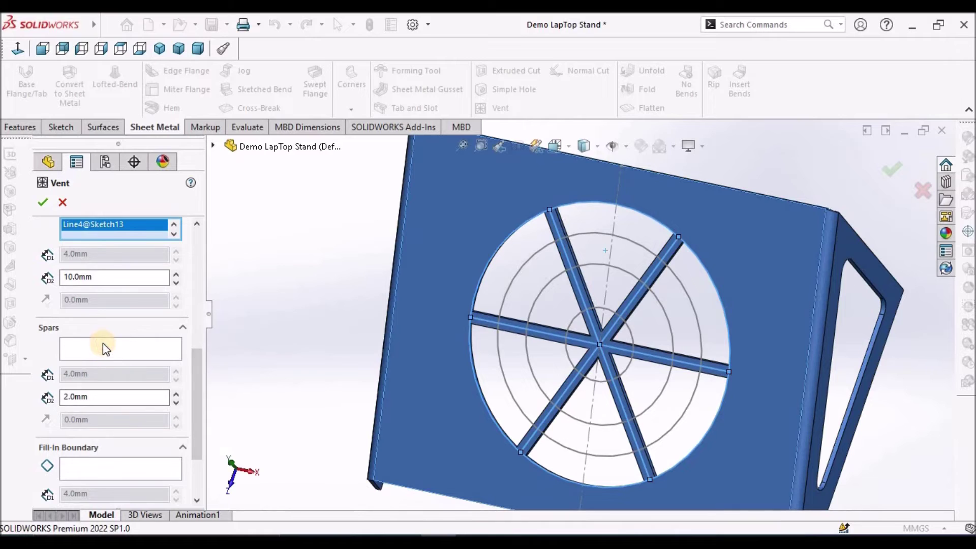
- Add two arcs as vent spar rings with a 10 mm spar width
{"action": "left_click", "coordinate": [104, 348]}
{"action": "left_click", "coordinate": [518, 266]}
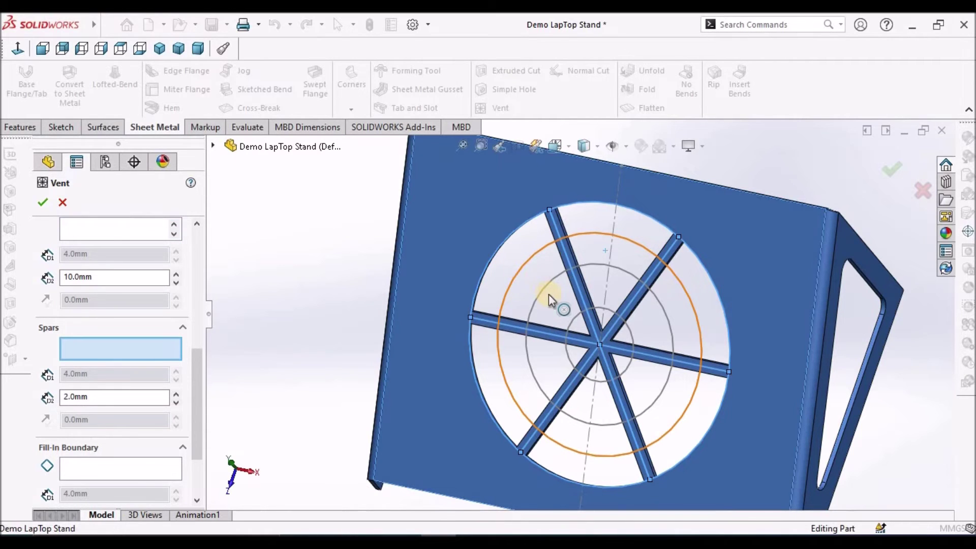
{"action": "double_click", "coordinate": [117, 396]}
{"action": "type", "text": "1"}
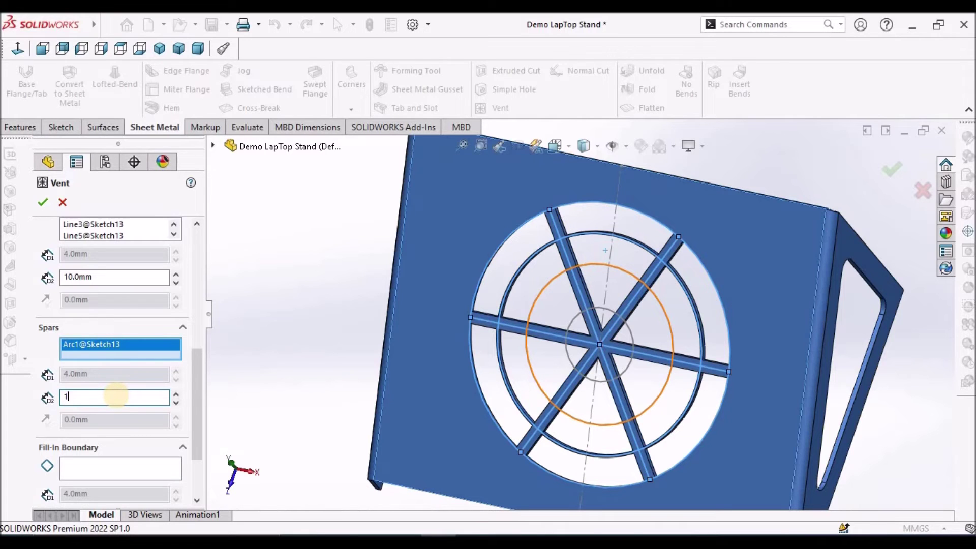
{"action": "type", "text": "0"}
{"action": "key", "text": "Return"}
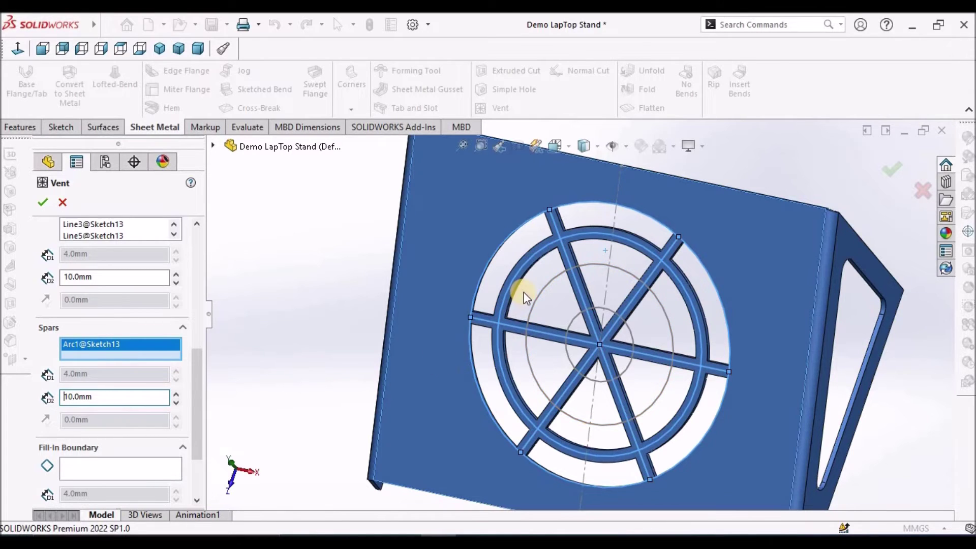
{"action": "left_click", "coordinate": [535, 300]}
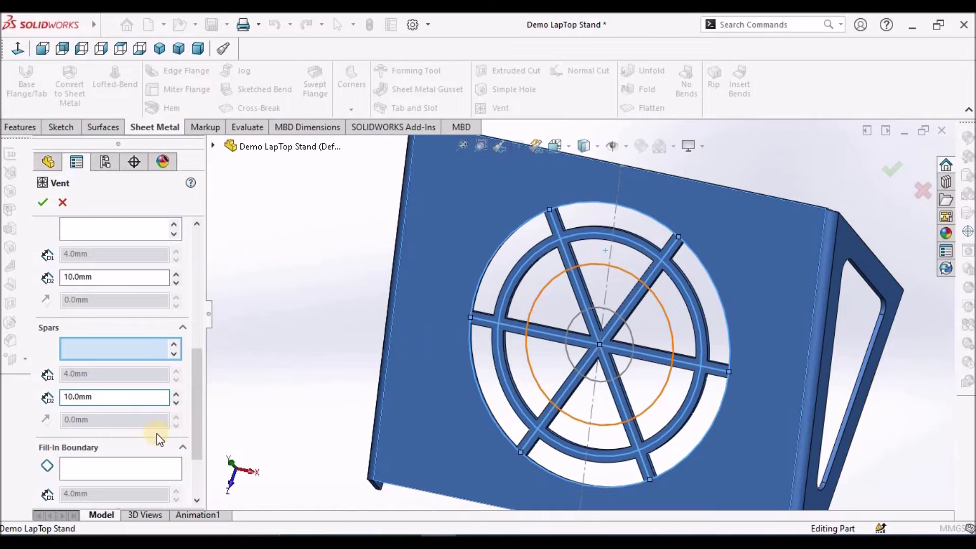
- Use Arc4 as the fill-in boundary, round openings by 5 mm, and finish Vent1
{"action": "left_click", "coordinate": [116, 466]}
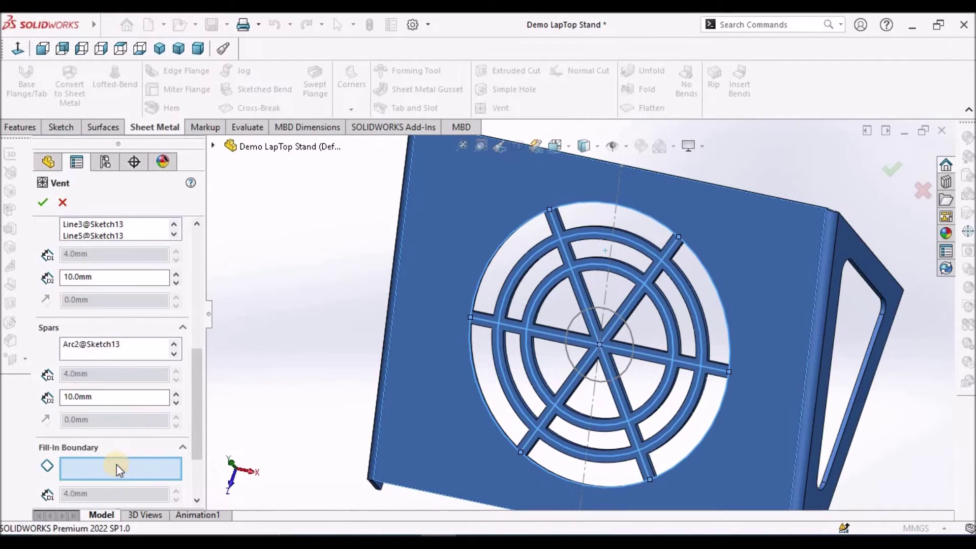
{"action": "left_click", "coordinate": [607, 314]}
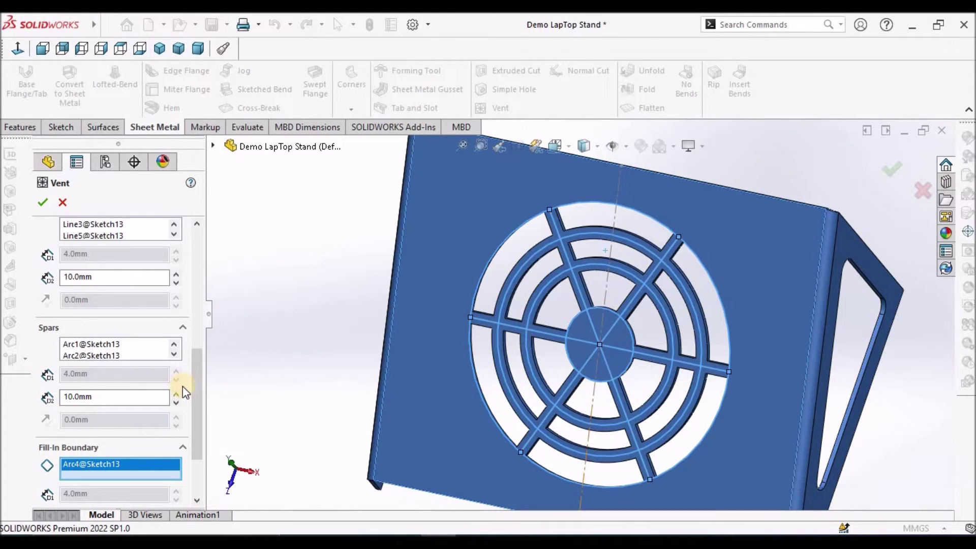
{"action": "left_click_drag", "start_coordinate": [197, 386], "coordinate": [206, 287]}
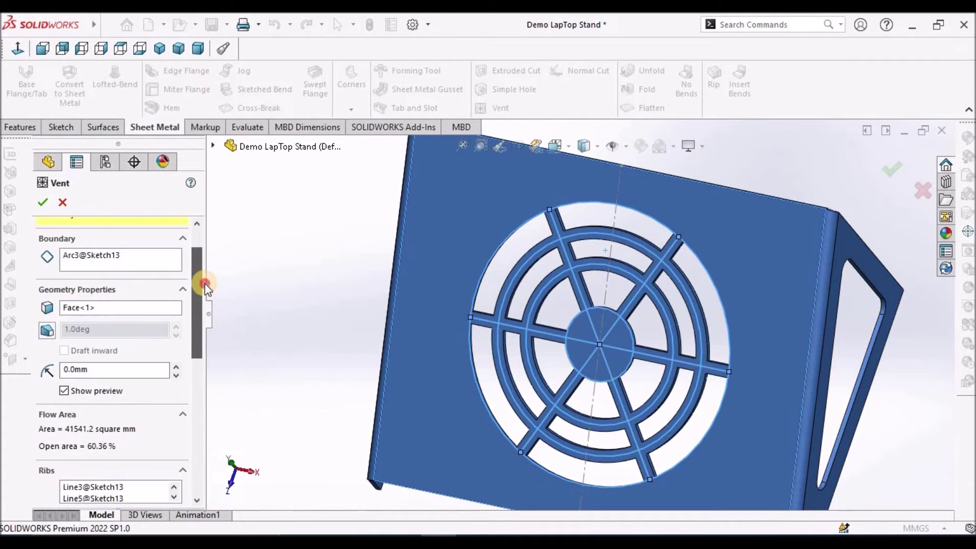
{"action": "left_click", "coordinate": [97, 367]}
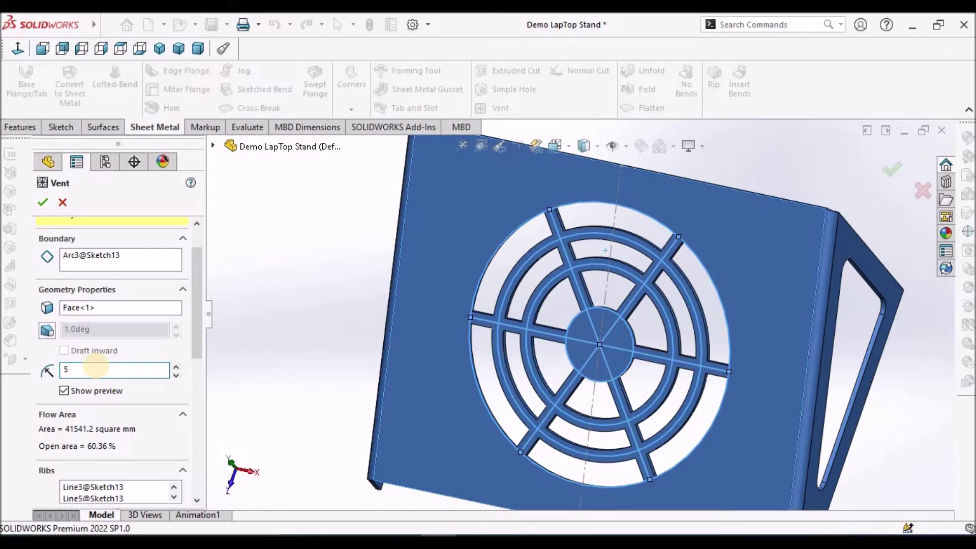
{"action": "key", "text": "Return"}
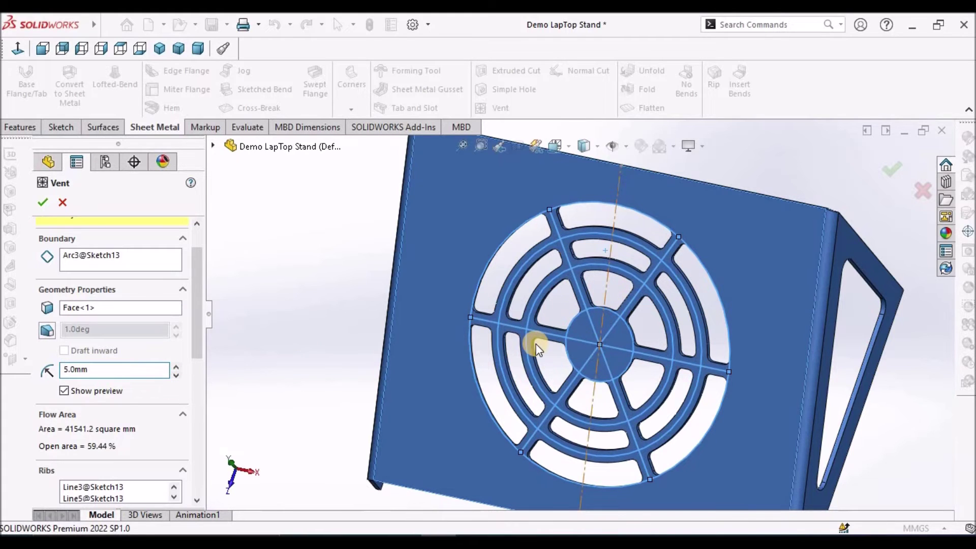
{"action": "scroll", "coordinate": [542, 322], "scroll_direction": "down", "scroll_amount": 6}
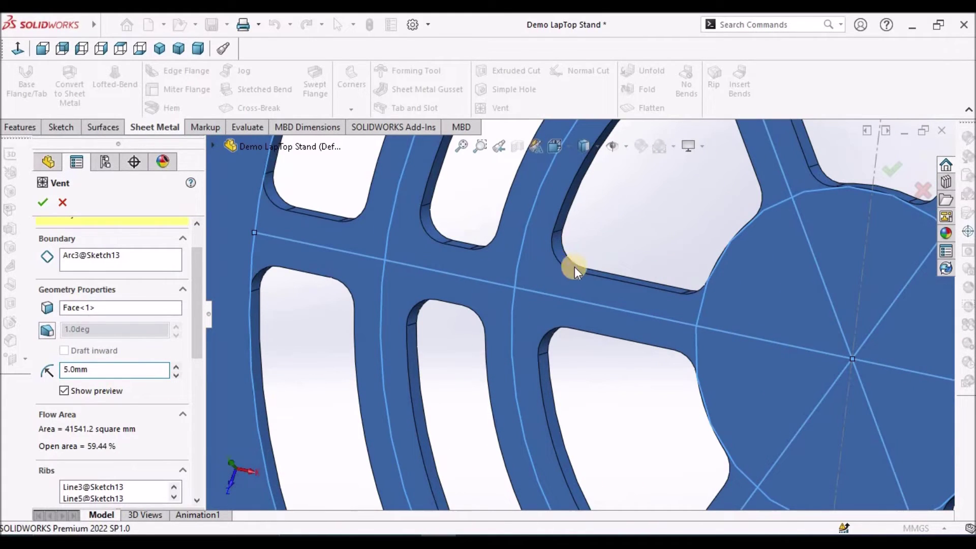
{"action": "left_click", "coordinate": [45, 204]}
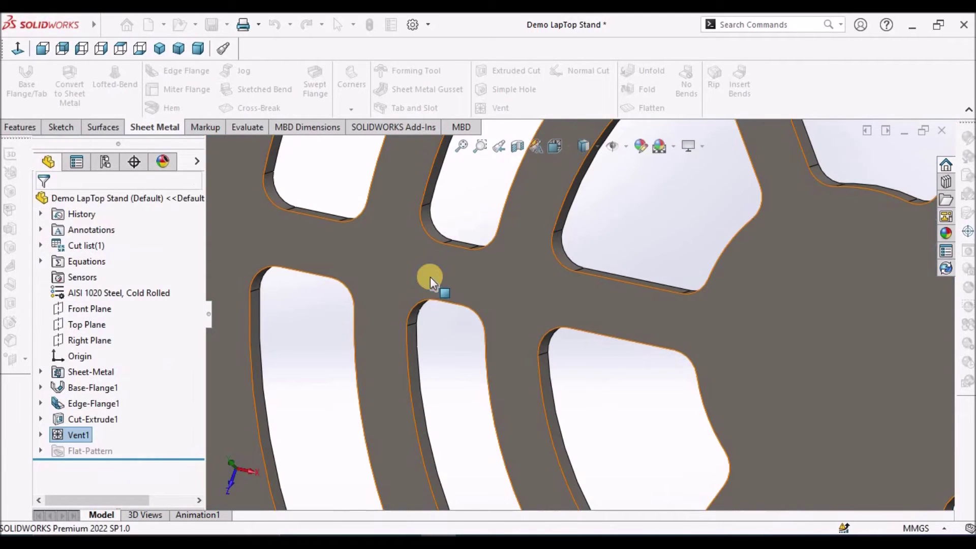
{"action": "key", "text": "f"}
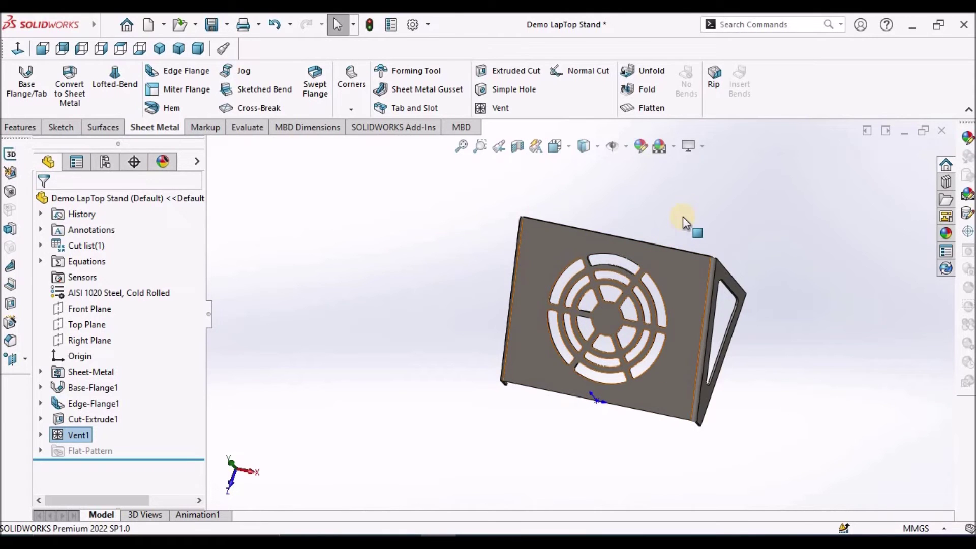
{"action": "middle_click_drag", "start_coordinate": [683, 216], "coordinate": [597, 331]}
{"action": "scroll", "coordinate": [657, 307], "scroll_direction": "down", "scroll_amount": 2}
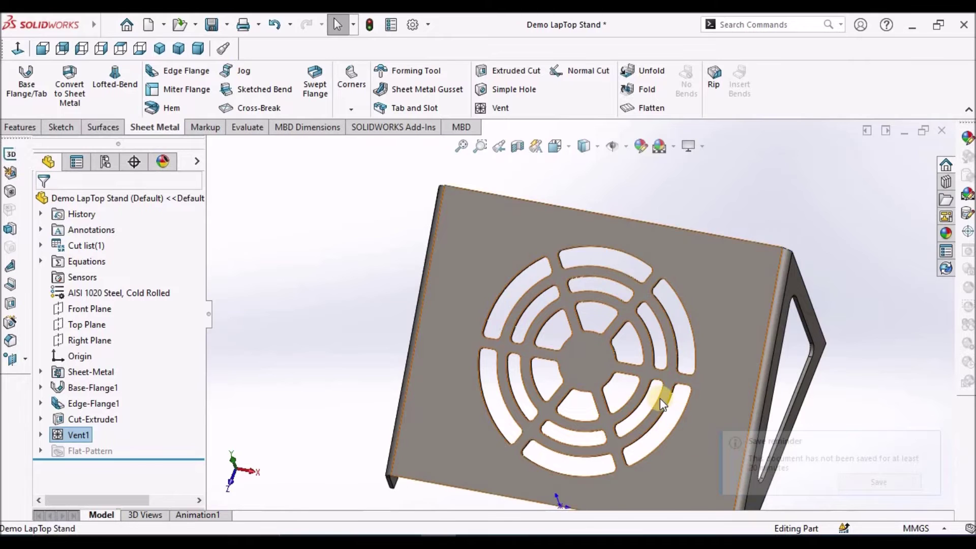
- Save the laptop stand part
{"action": "key", "text": "f"}
{"action": "left_click", "coordinate": [888, 489]}
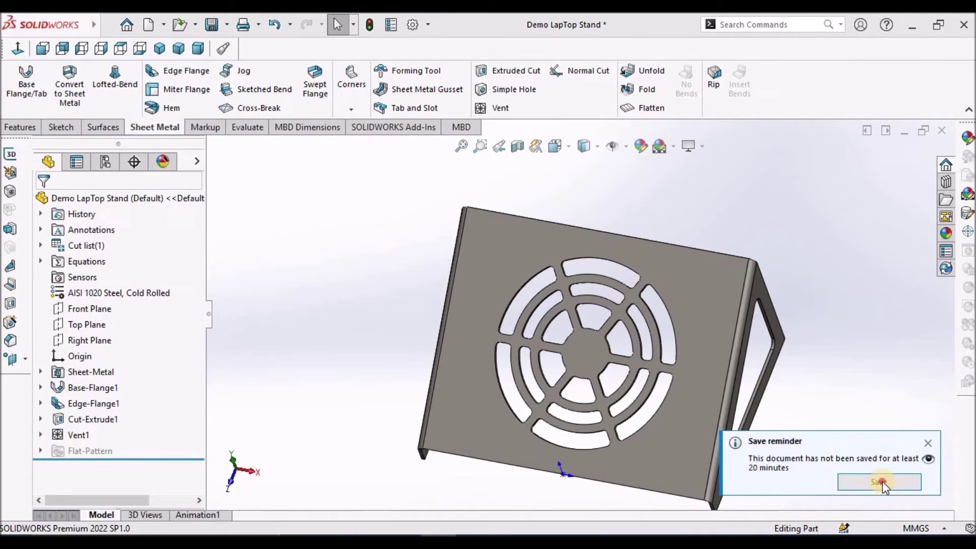
{"action": "middle_click_drag", "start_coordinate": [732, 453], "coordinate": [693, 365]}
{"action": "scroll", "coordinate": [693, 364], "scroll_direction": "down", "scroll_amount": 5}
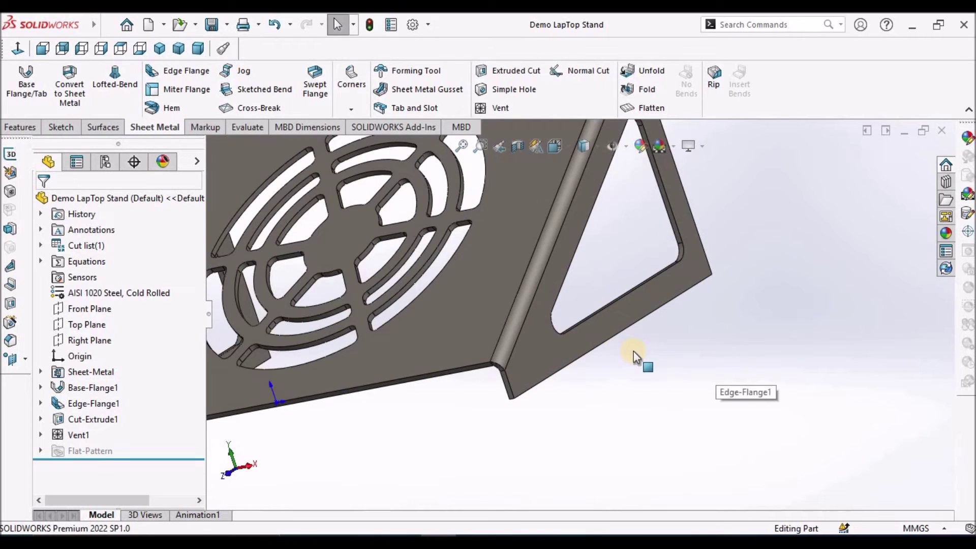
- Start a 20 mm fillet Break-Corner and pick the first corner edge
{"action": "left_click", "coordinate": [353, 111]}
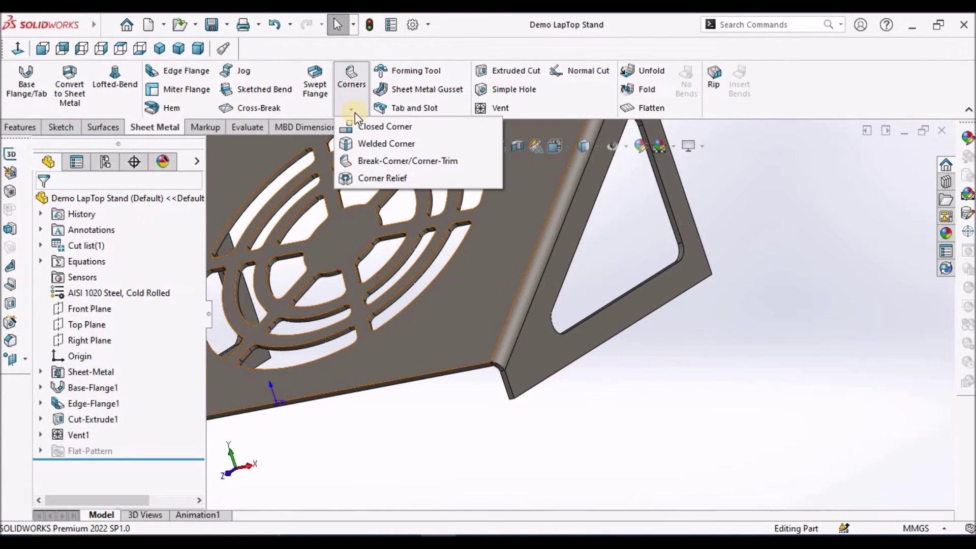
{"action": "left_click", "coordinate": [389, 161]}
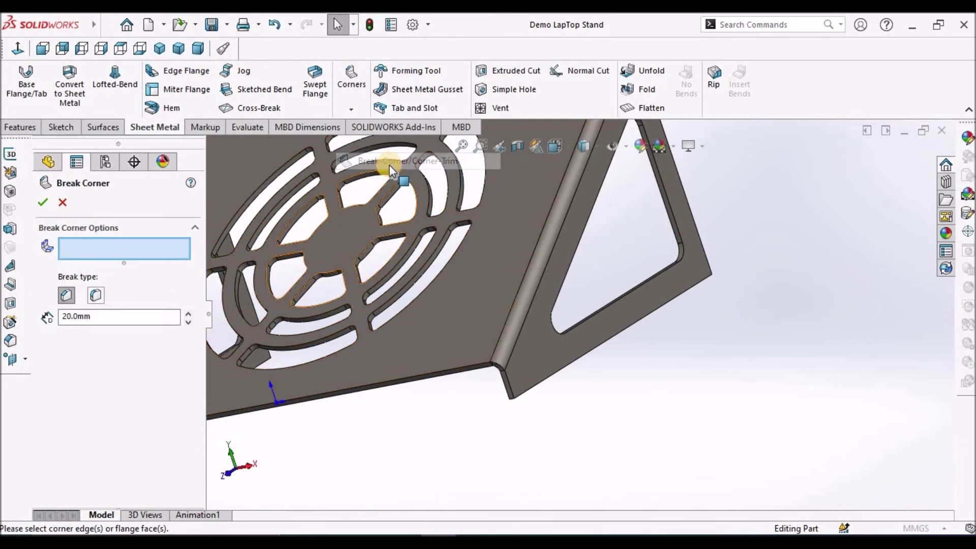
{"action": "left_click", "coordinate": [96, 294]}
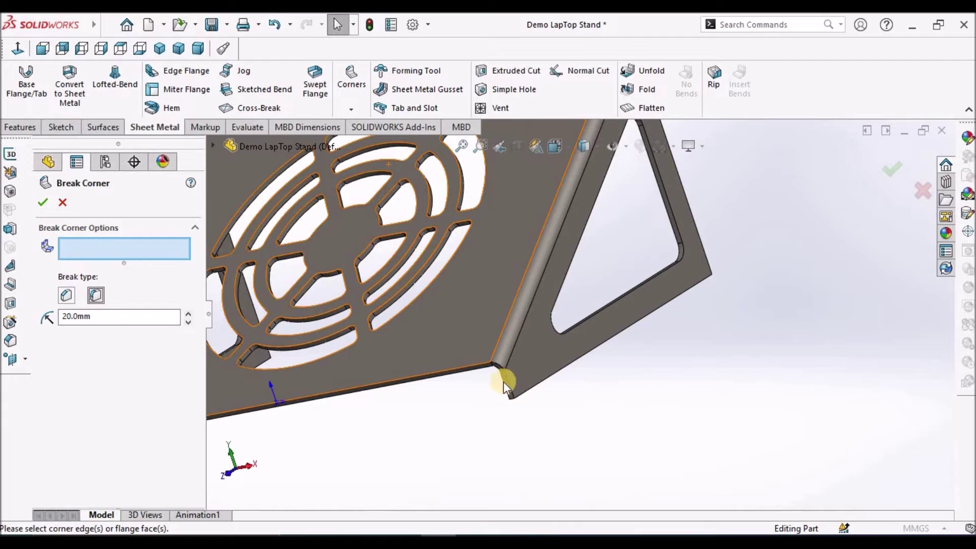
{"action": "scroll", "coordinate": [519, 385], "scroll_direction": "down", "scroll_amount": 5}
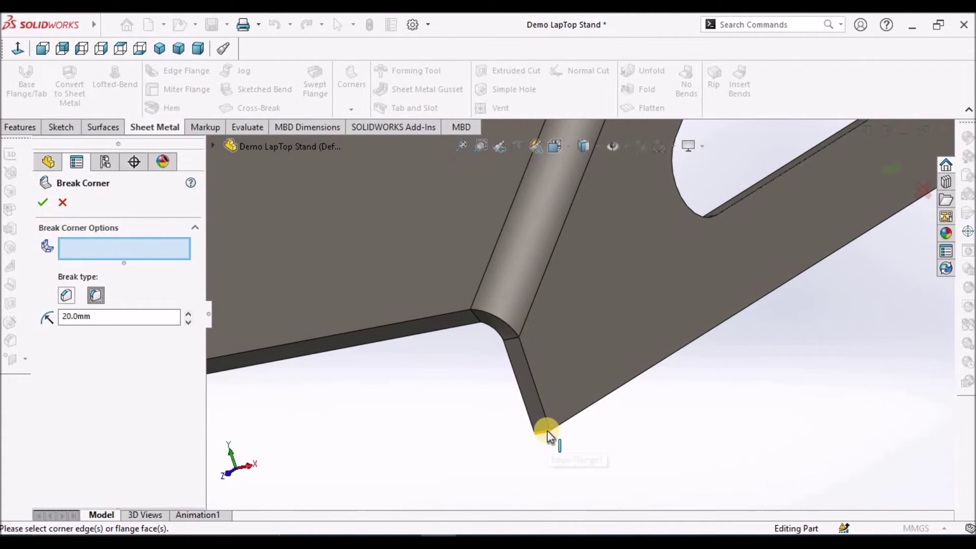
{"action": "left_click", "coordinate": [547, 432]}
{"action": "scroll", "coordinate": [661, 375], "scroll_direction": "up", "scroll_amount": 3}
{"action": "middle_click_drag", "start_coordinate": [661, 375], "coordinate": [693, 334]}
{"action": "scroll", "coordinate": [678, 283], "scroll_direction": "up", "scroll_amount": 5}
{"action": "scroll", "coordinate": [594, 328], "scroll_direction": "down", "scroll_amount": 2}
{"action": "scroll", "coordinate": [559, 355], "scroll_direction": "down", "scroll_amount": 8}
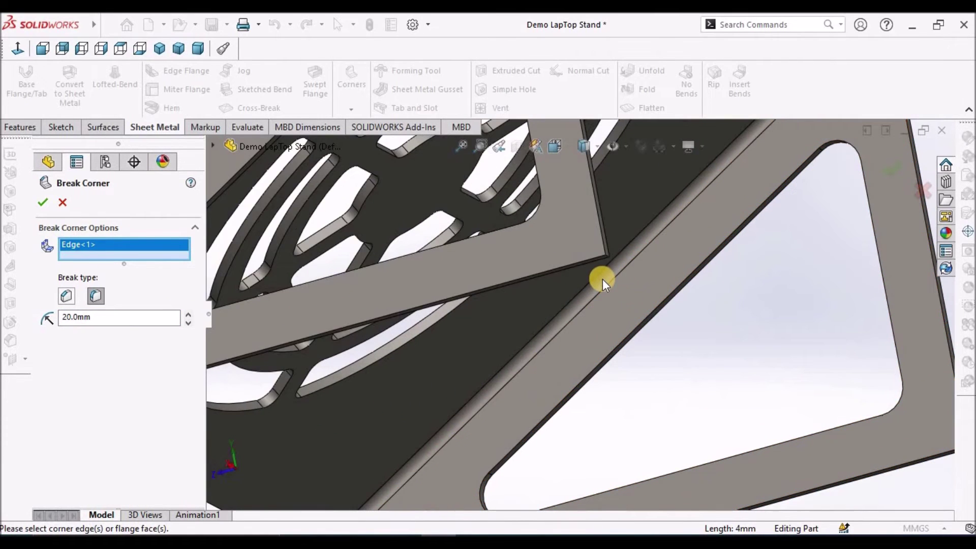
{"action": "middle_click_drag", "start_coordinate": [603, 279], "coordinate": [582, 289]}
{"action": "scroll", "coordinate": [582, 290], "scroll_direction": "up", "scroll_amount": 6}
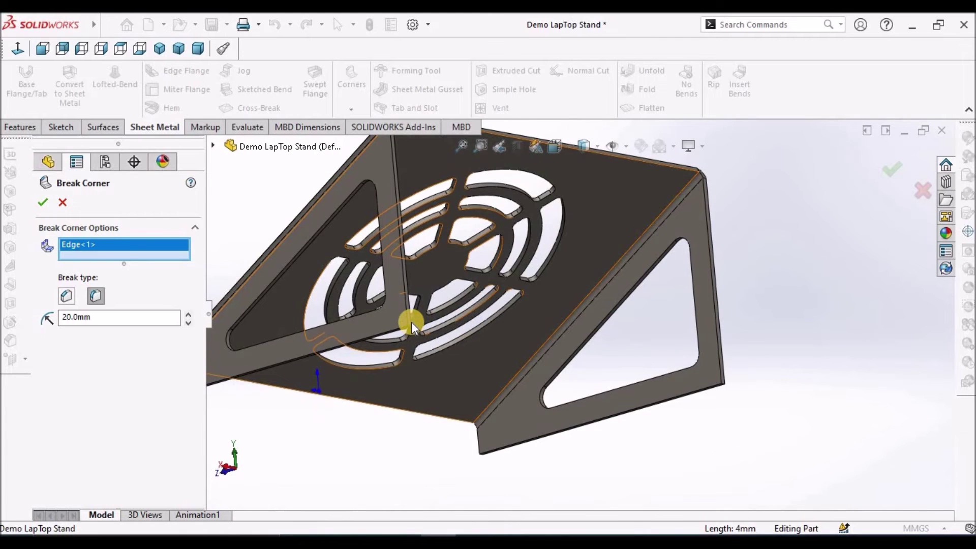
{"action": "scroll", "coordinate": [422, 331], "scroll_direction": "down", "scroll_amount": 4}
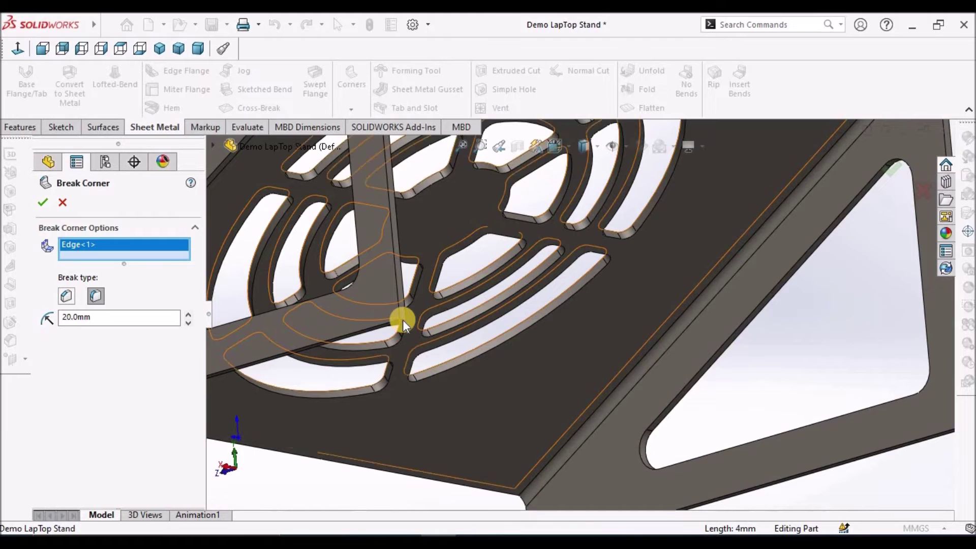
- Add the second, third and fourth corner edges and confirm Break-Corner1
{"action": "left_click", "coordinate": [402, 319]}
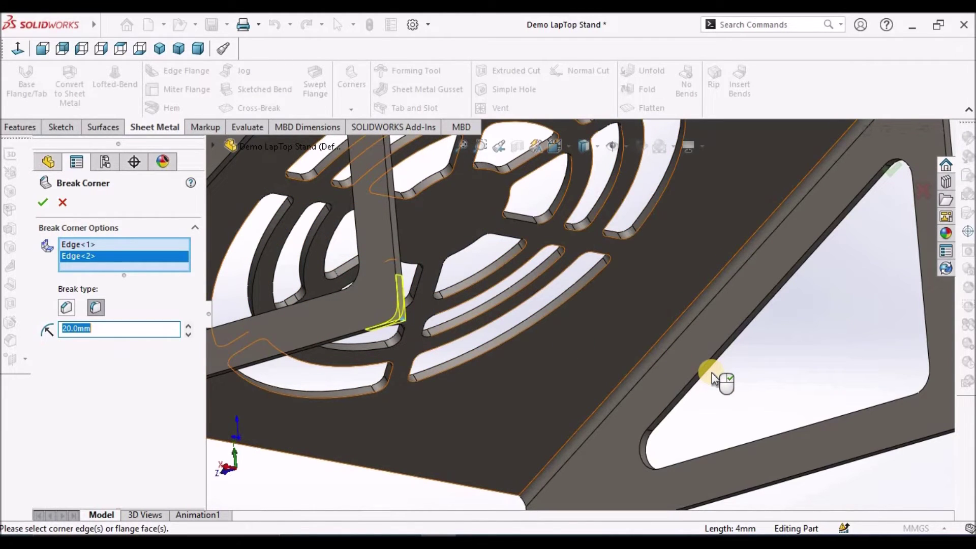
{"action": "scroll", "coordinate": [714, 379], "scroll_direction": "up", "scroll_amount": 5}
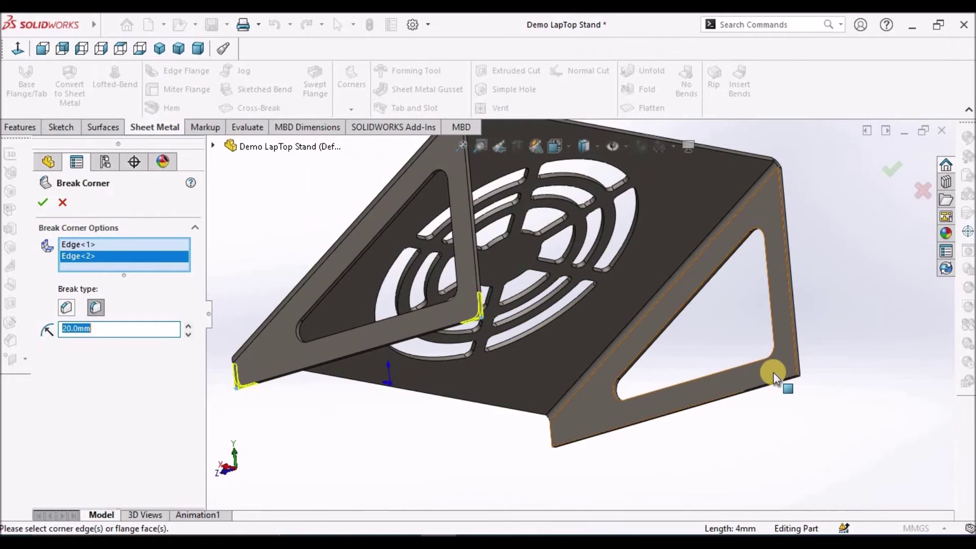
{"action": "scroll", "coordinate": [773, 372], "scroll_direction": "down", "scroll_amount": 6}
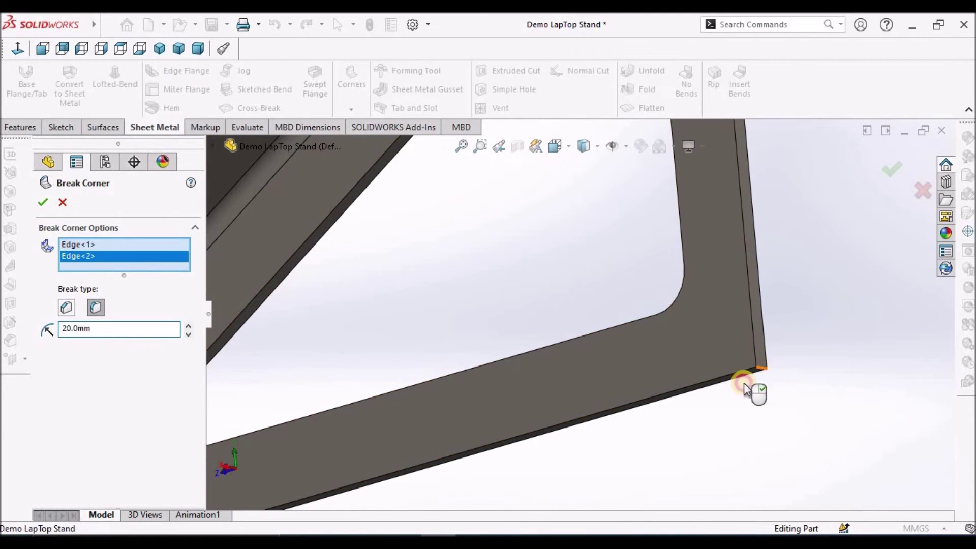
{"action": "left_click", "coordinate": [744, 383]}
{"action": "scroll", "coordinate": [706, 402], "scroll_direction": "up", "scroll_amount": 5}
{"action": "middle_click_drag", "start_coordinate": [488, 405], "coordinate": [401, 440]}
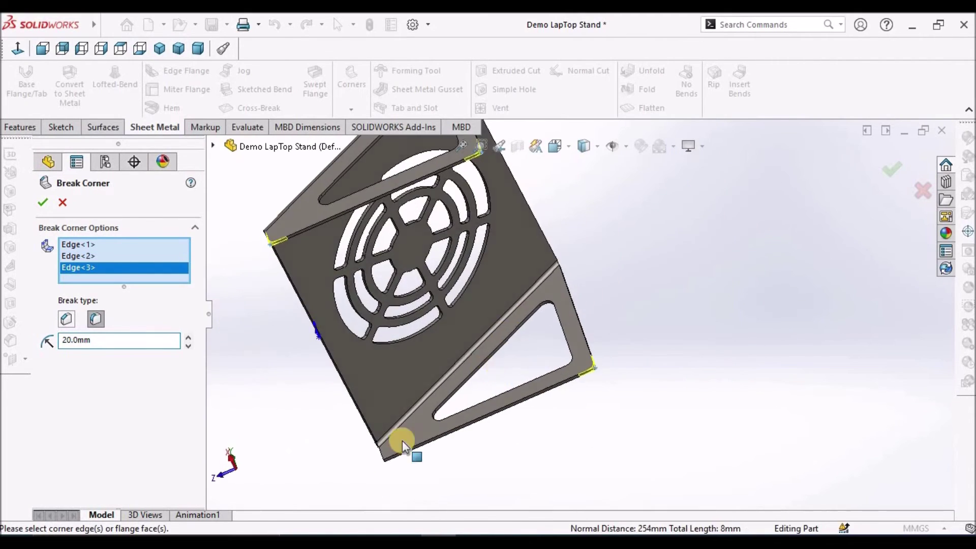
{"action": "scroll", "coordinate": [437, 444], "scroll_direction": "down", "scroll_amount": 6}
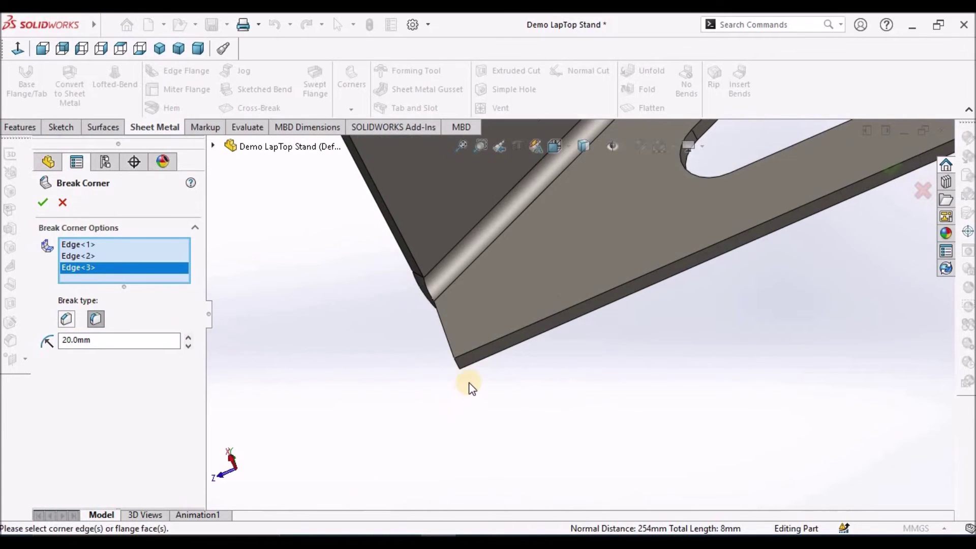
{"action": "left_click", "coordinate": [457, 359]}
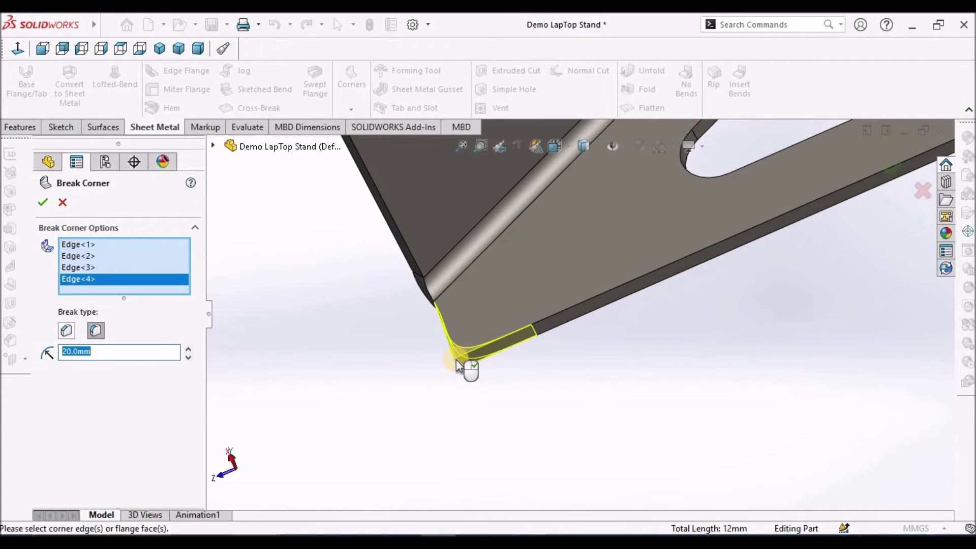
{"action": "left_click", "coordinate": [43, 202]}
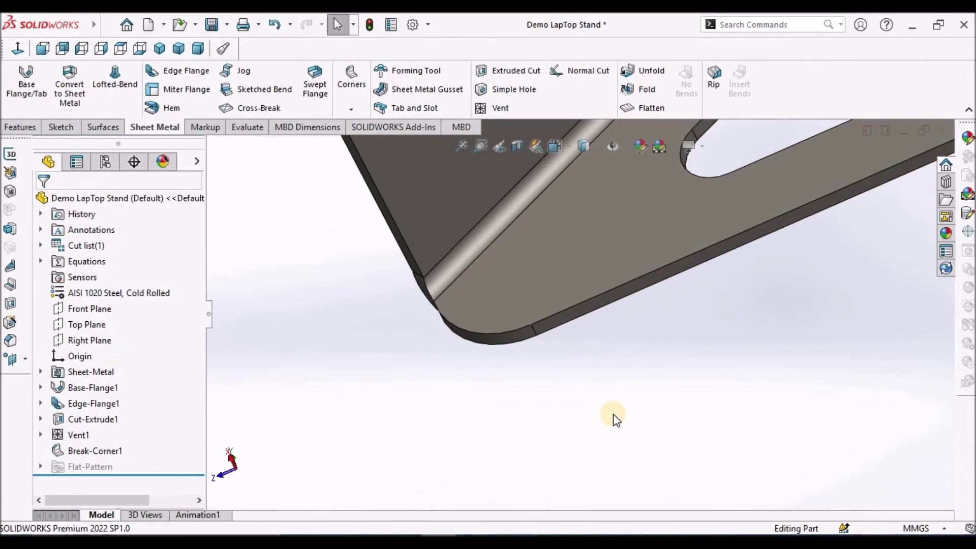
{"action": "scroll", "coordinate": [614, 407], "scroll_direction": "up", "scroll_amount": 5}
{"action": "middle_click_drag", "start_coordinate": [731, 339], "coordinate": [737, 344]}
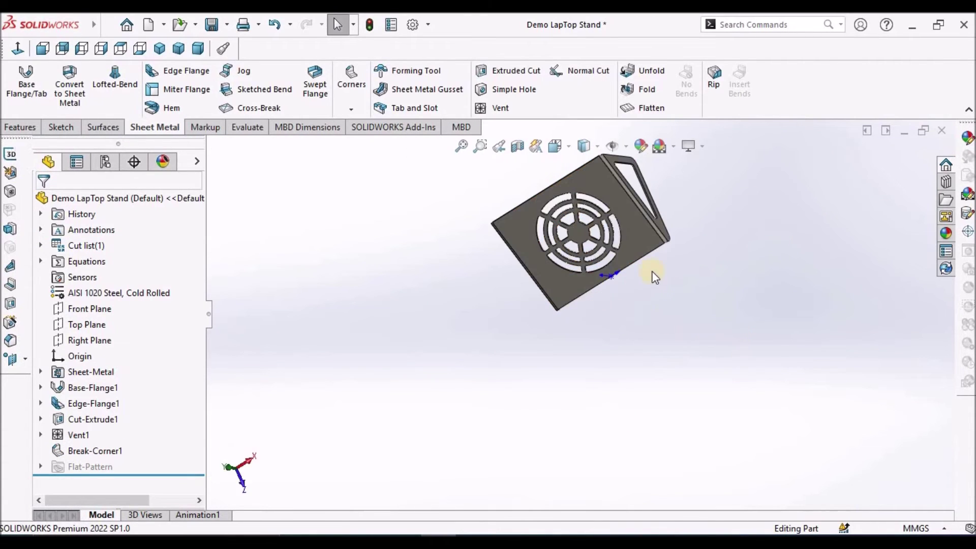
{"action": "left_click", "coordinate": [198, 48]}
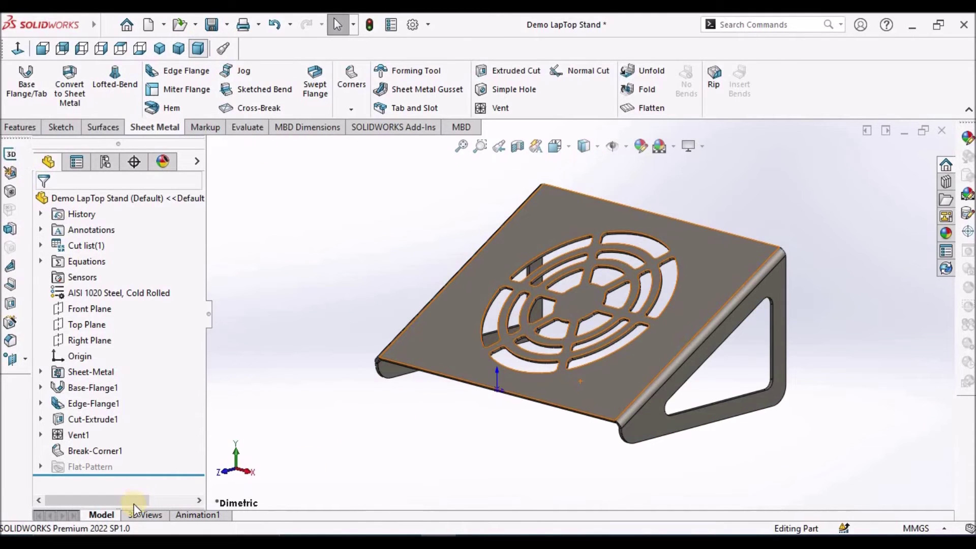
{"action": "left_click", "coordinate": [161, 475]}
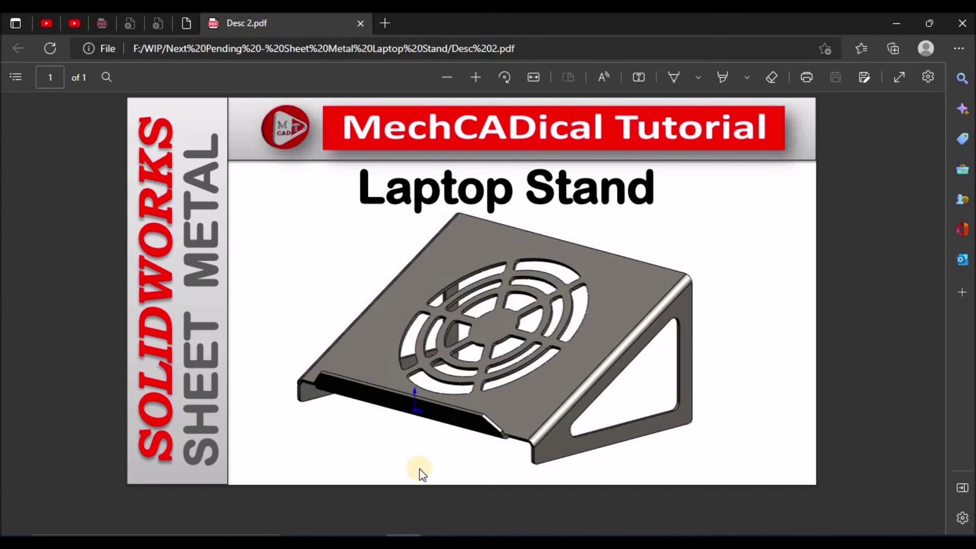
{"action": "left_click", "coordinate": [404, 540]}
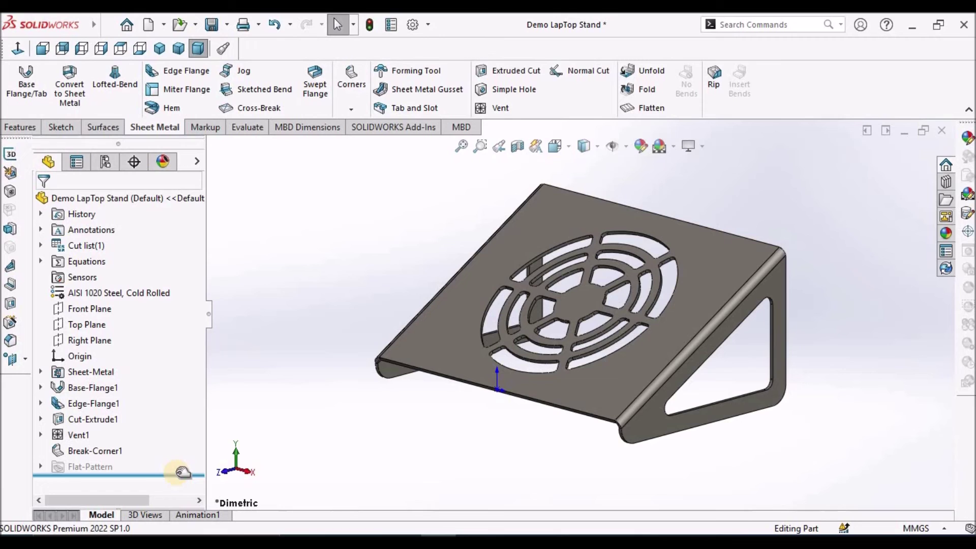
- Roll back below Edge-Flange1 and add an 84 mm, 90° flange on the front edge
{"action": "left_click_drag", "start_coordinate": [183, 472], "coordinate": [183, 411]}
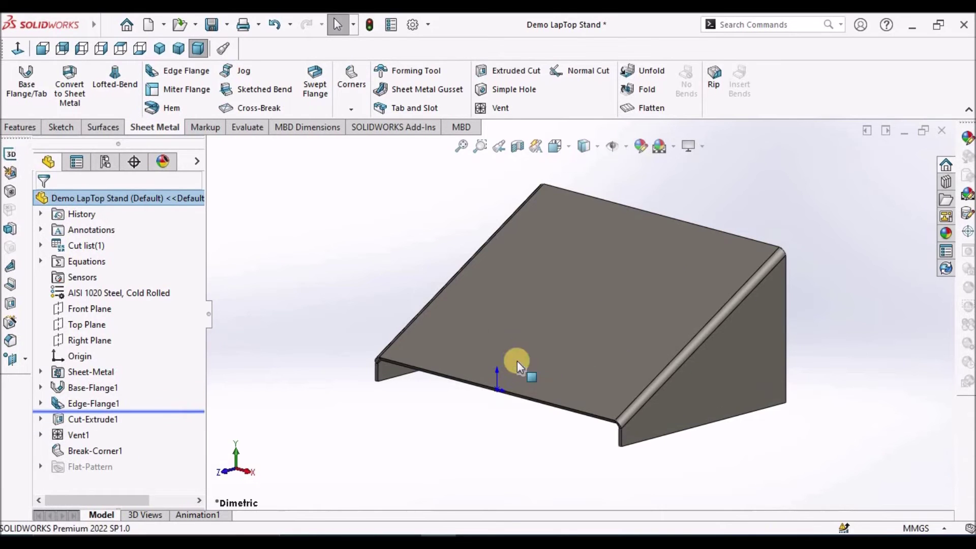
{"action": "left_click", "coordinate": [518, 361]}
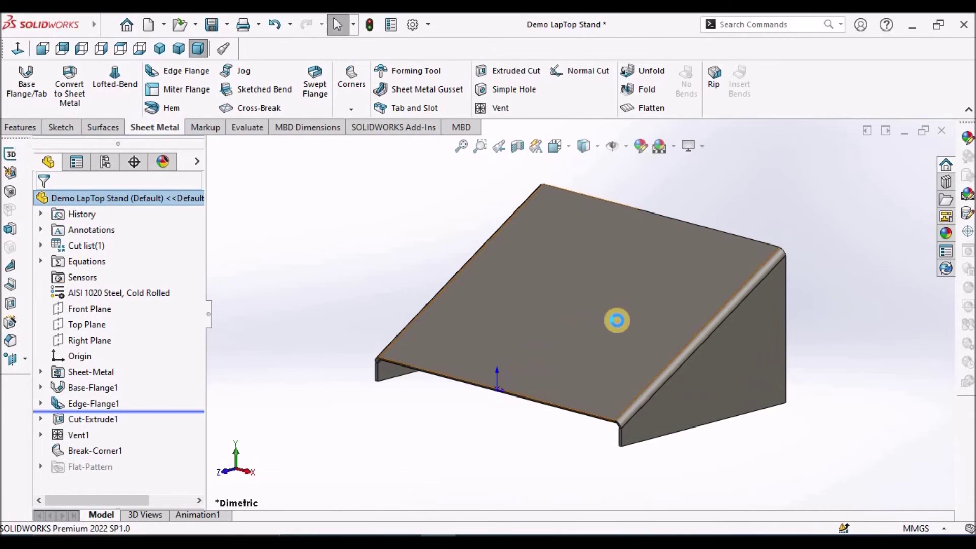
{"action": "left_click", "coordinate": [160, 77]}
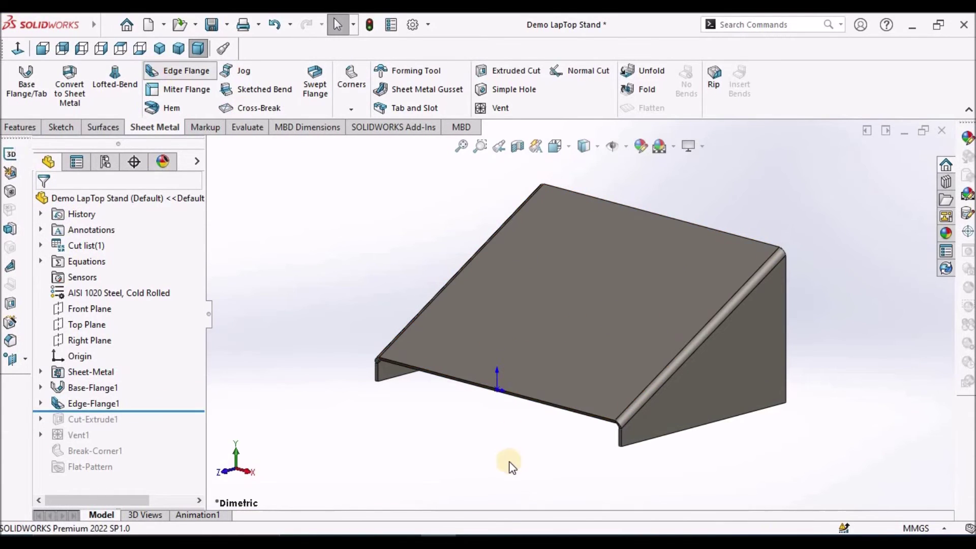
{"action": "left_click", "coordinate": [515, 392]}
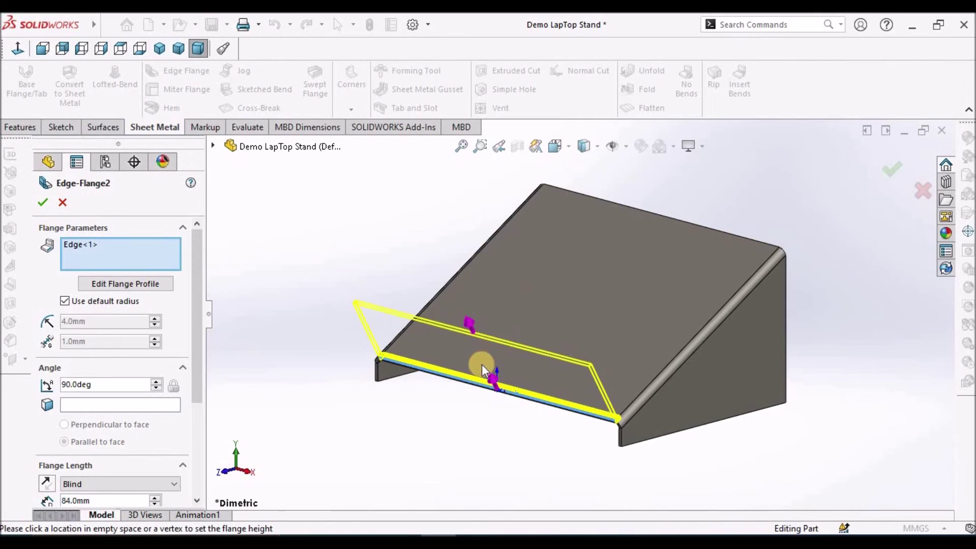
{"action": "left_click", "coordinate": [101, 49]}
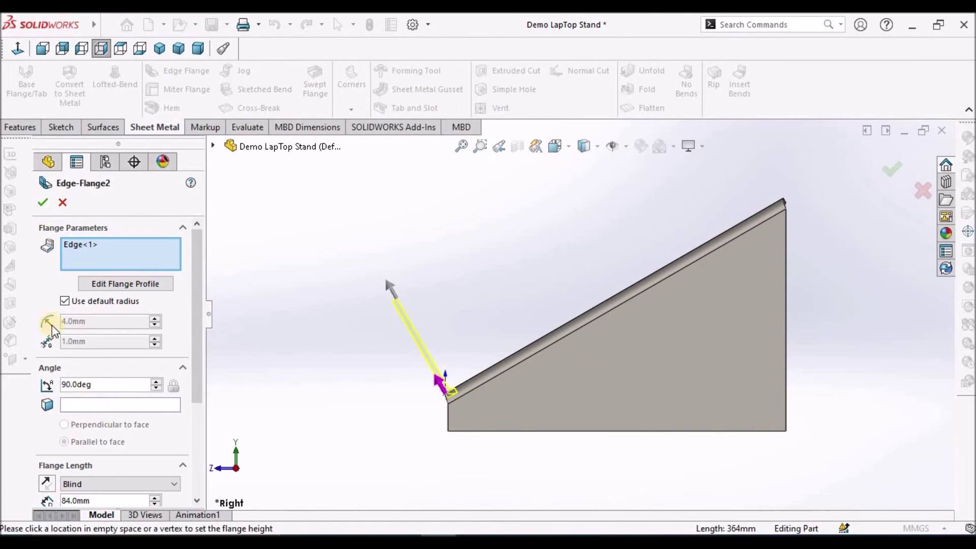
{"action": "left_click", "coordinate": [43, 201]}
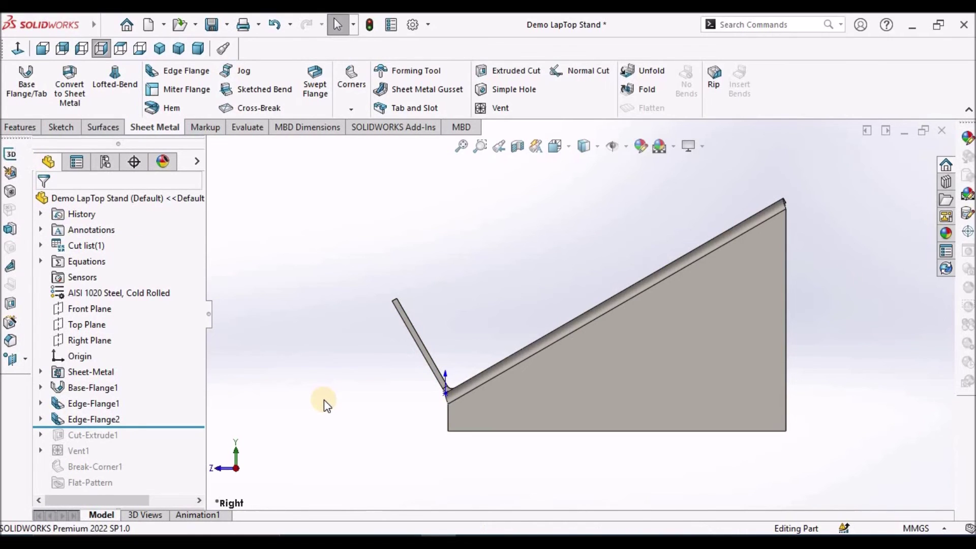
{"action": "left_click", "coordinate": [40, 419]}
{"action": "left_click", "coordinate": [120, 438]}
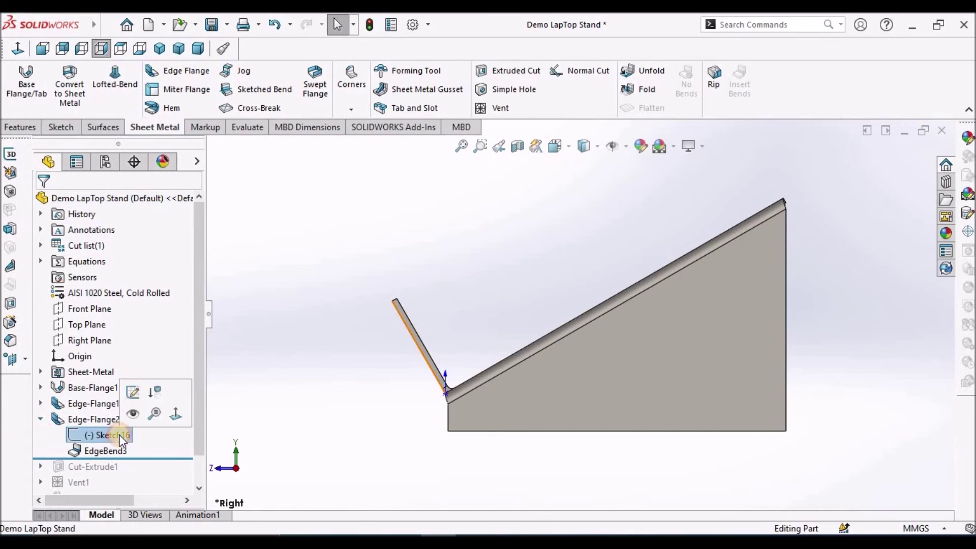
- Edit Sketch16 and pull the profile's left and right corners inward
{"action": "left_click", "coordinate": [134, 388]}
{"action": "key", "text": "f"}
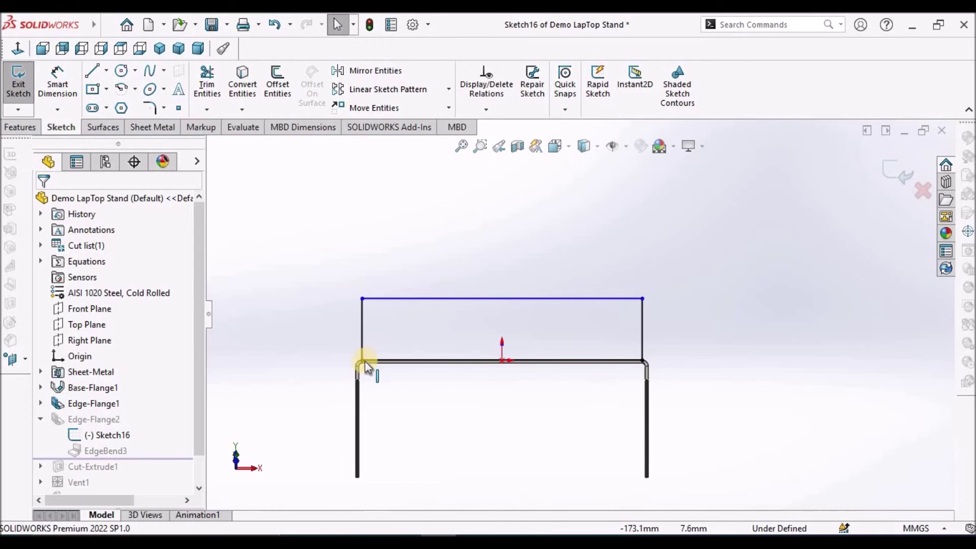
{"action": "left_click_drag", "start_coordinate": [362, 362], "coordinate": [393, 363]}
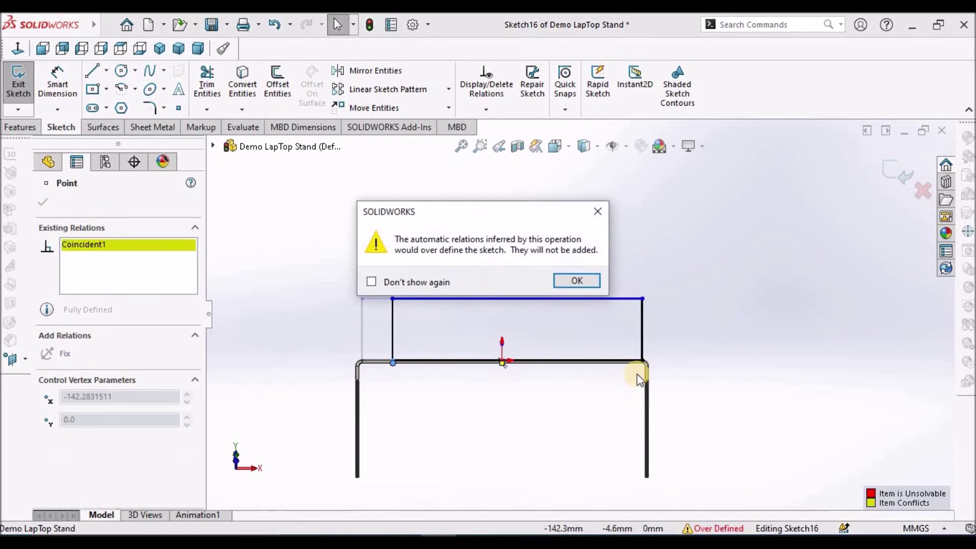
{"action": "left_click", "coordinate": [592, 281]}
{"action": "left_click_drag", "start_coordinate": [642, 361], "coordinate": [597, 360]}
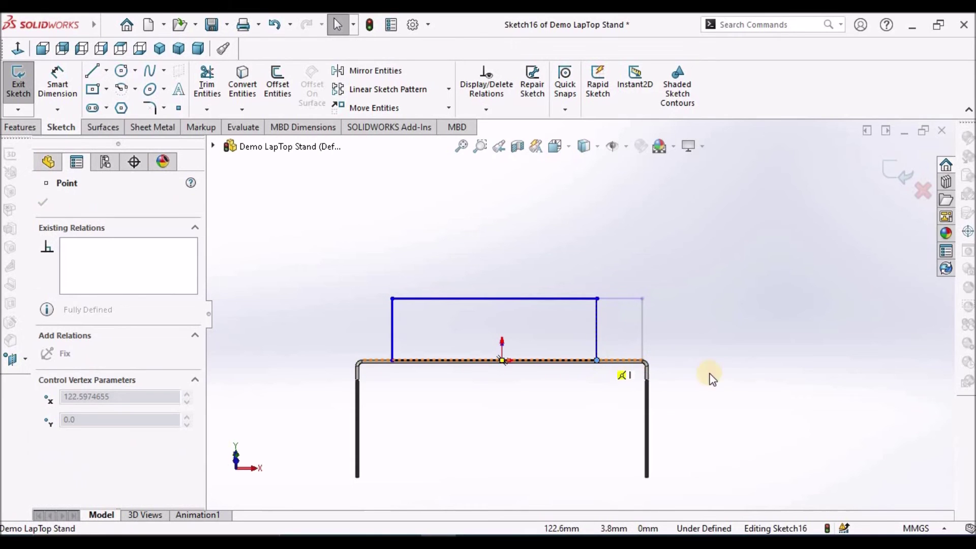
{"action": "left_click", "coordinate": [739, 388]}
- Dimension the profile's width to 300 and height to 30
{"action": "left_click", "coordinate": [74, 96]}
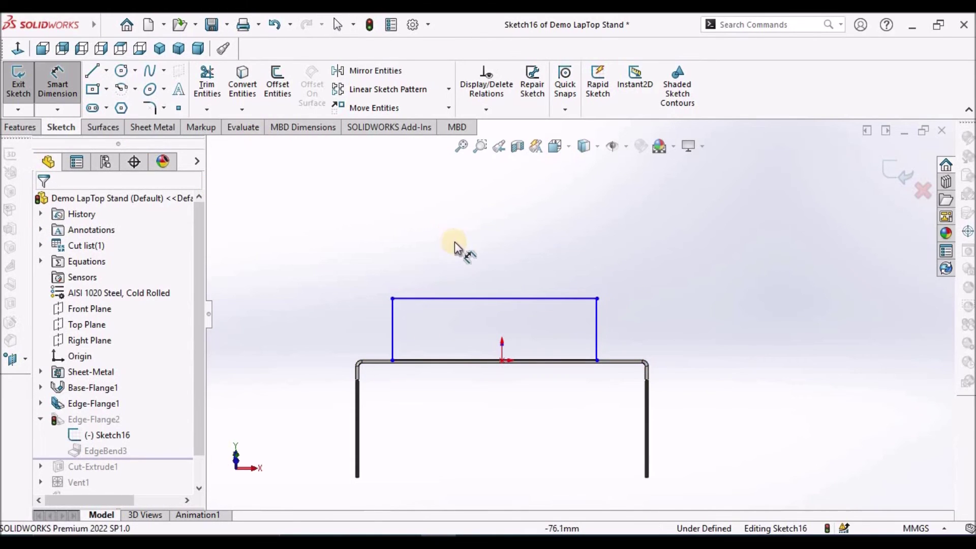
{"action": "left_click", "coordinate": [516, 298]}
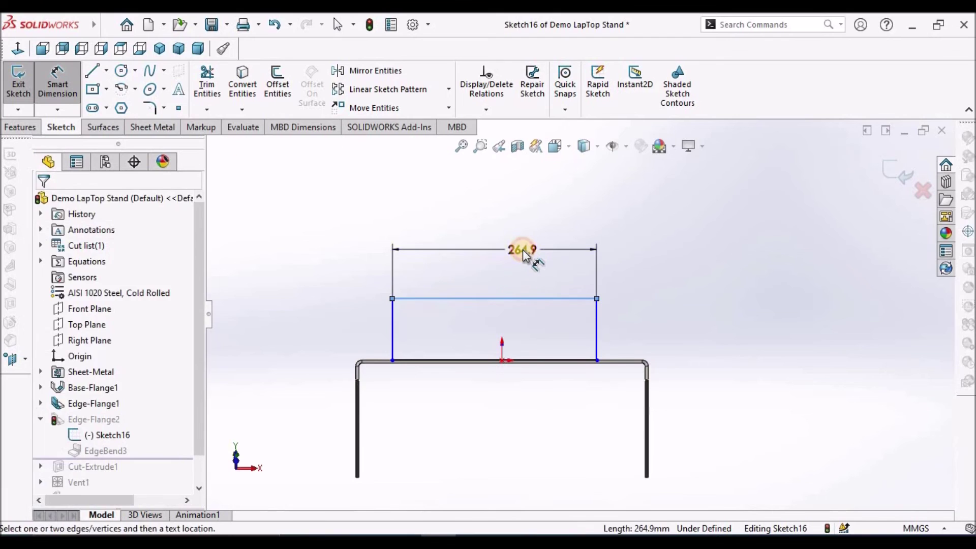
{"action": "left_click", "coordinate": [521, 250]}
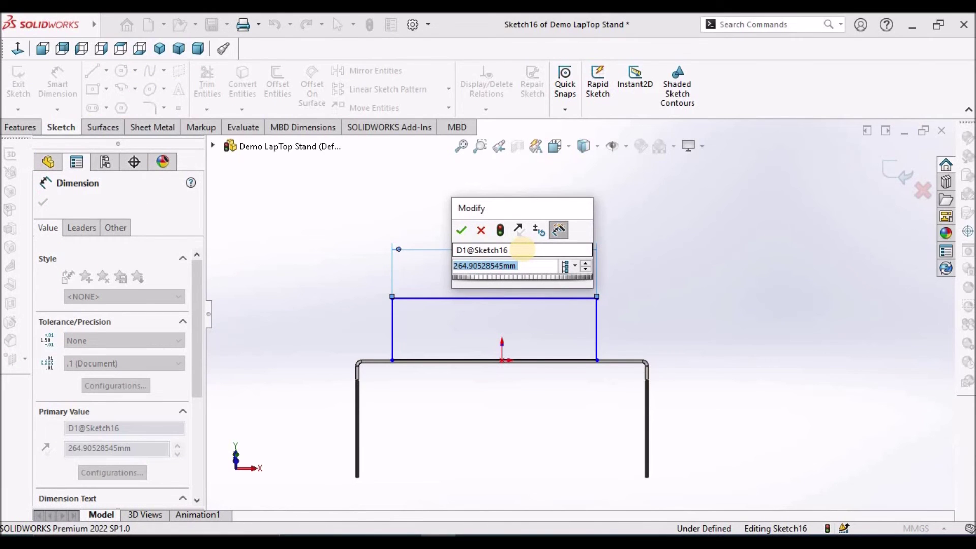
{"action": "type", "text": "300"}
{"action": "key", "text": "Return"}
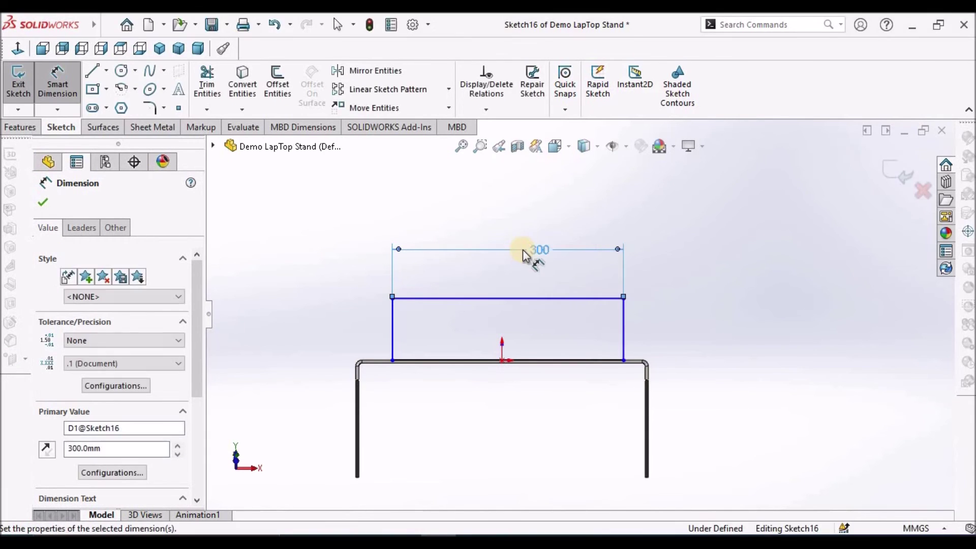
{"action": "left_click", "coordinate": [624, 340]}
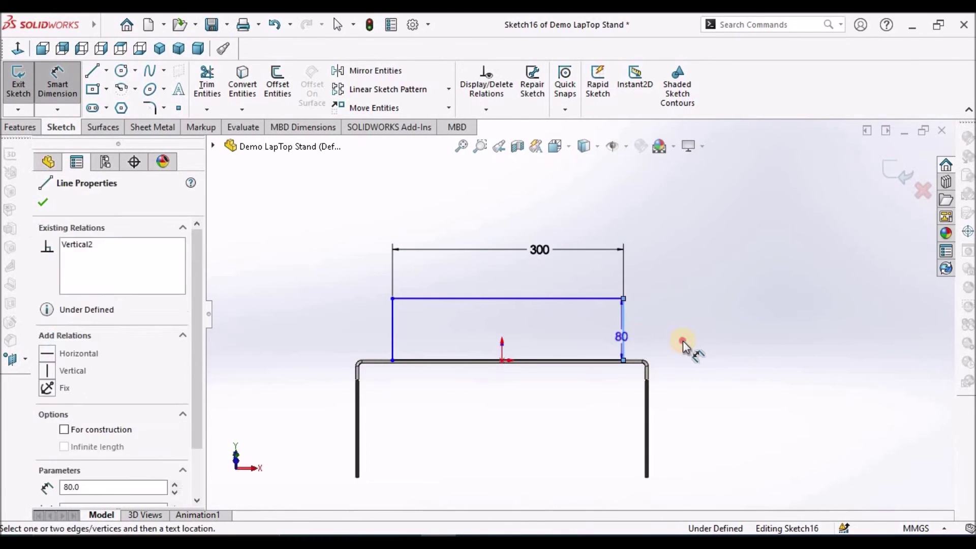
{"action": "left_click", "coordinate": [682, 340]}
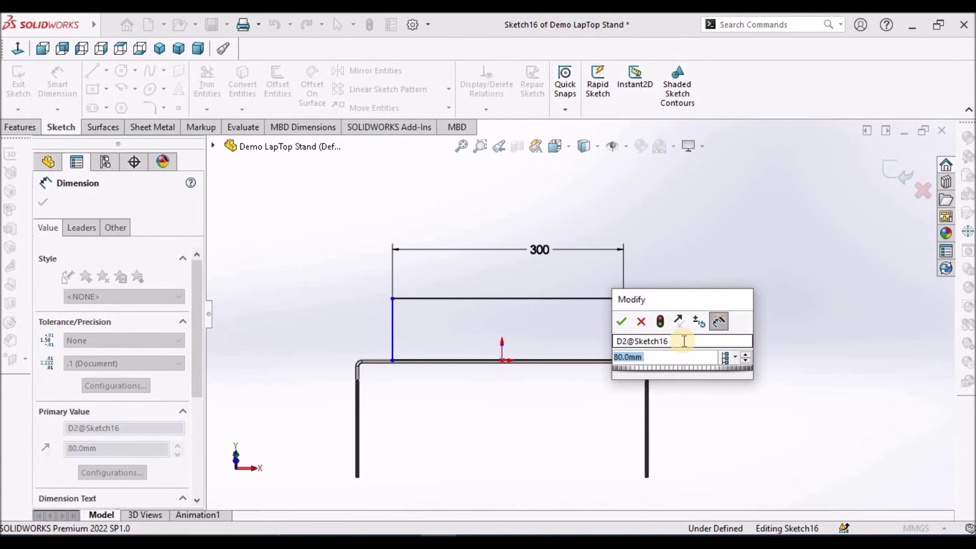
{"action": "type", "text": "30"}
{"action": "key", "text": "Return"}
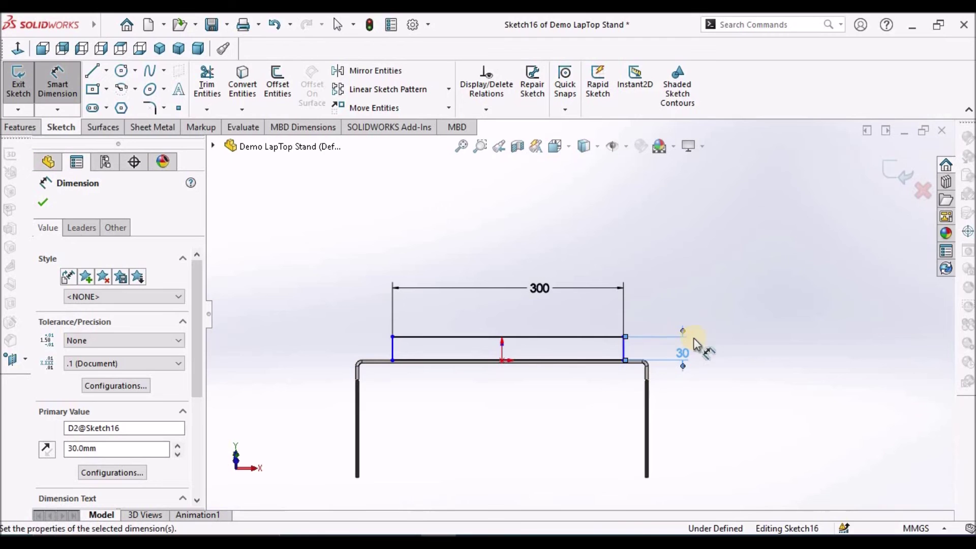
{"action": "left_click", "coordinate": [727, 402]}
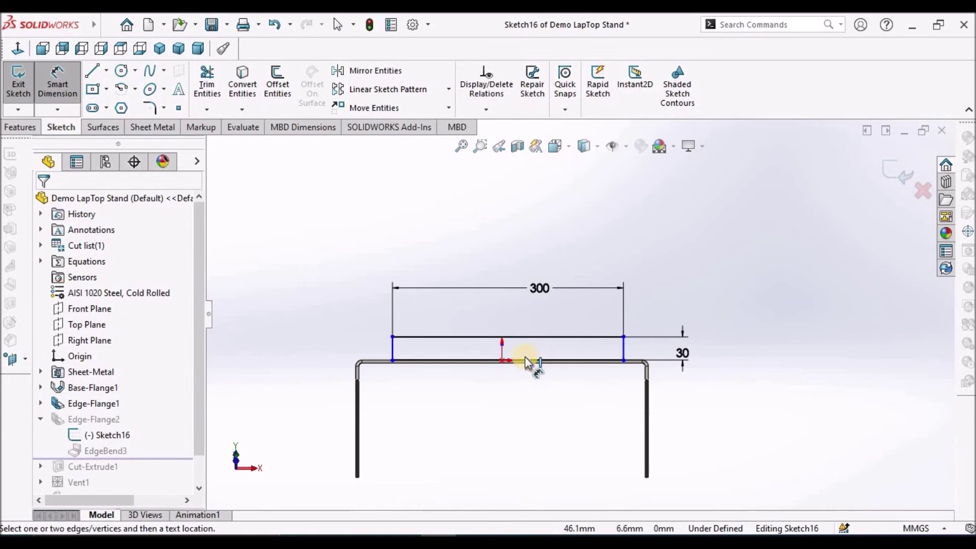
{"action": "key", "text": "Escape"}
{"action": "scroll", "coordinate": [506, 355], "scroll_direction": "down", "scroll_amount": 3}
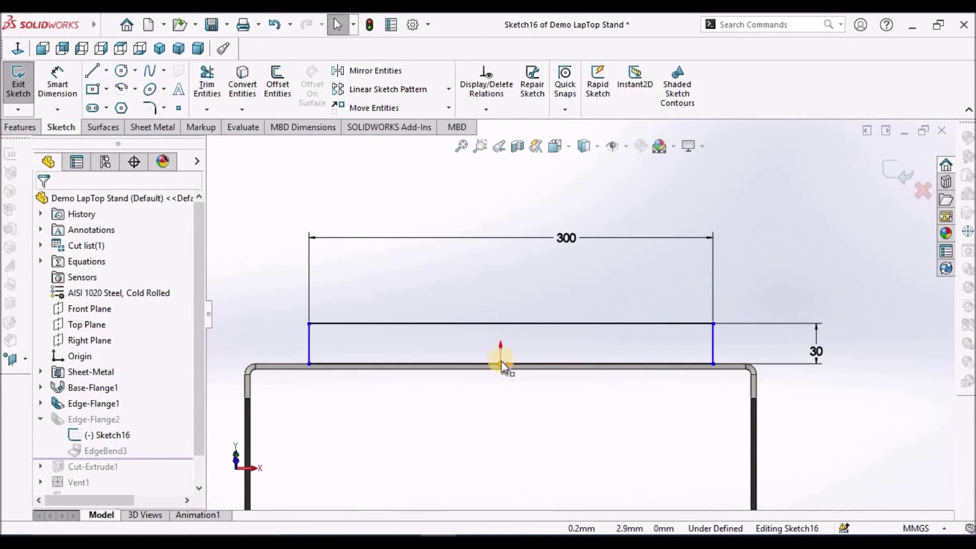
- Make the top line's midpoint vertical with the origin and exit the sketch
{"action": "left_click", "coordinate": [512, 323]}
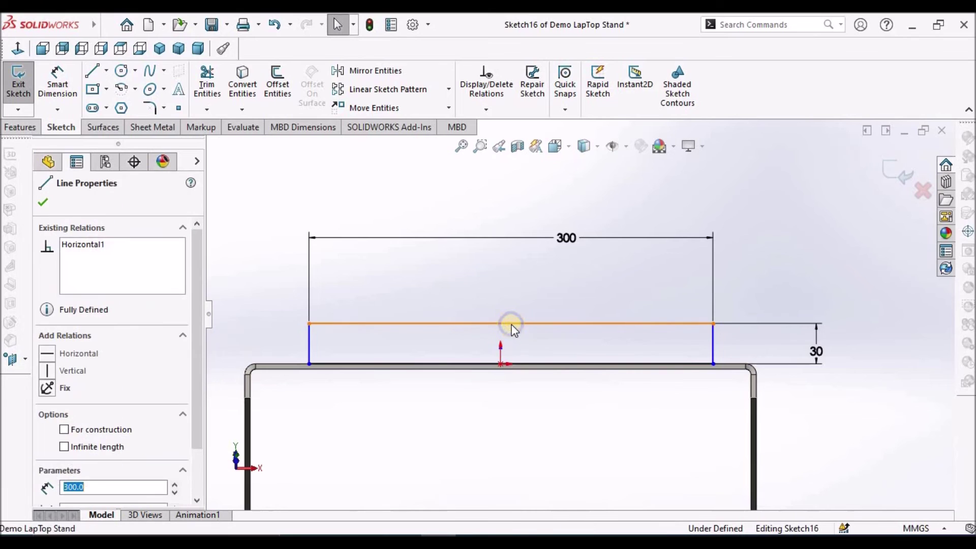
{"action": "right_click", "coordinate": [513, 328]}
{"action": "left_click", "coordinate": [575, 307]}
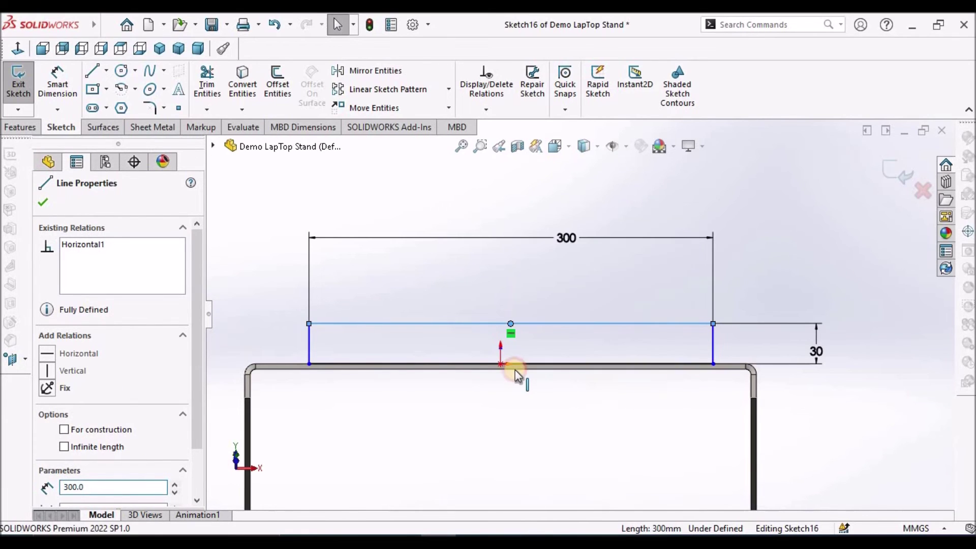
{"action": "left_click", "coordinate": [500, 364], "text": "ctrl"}
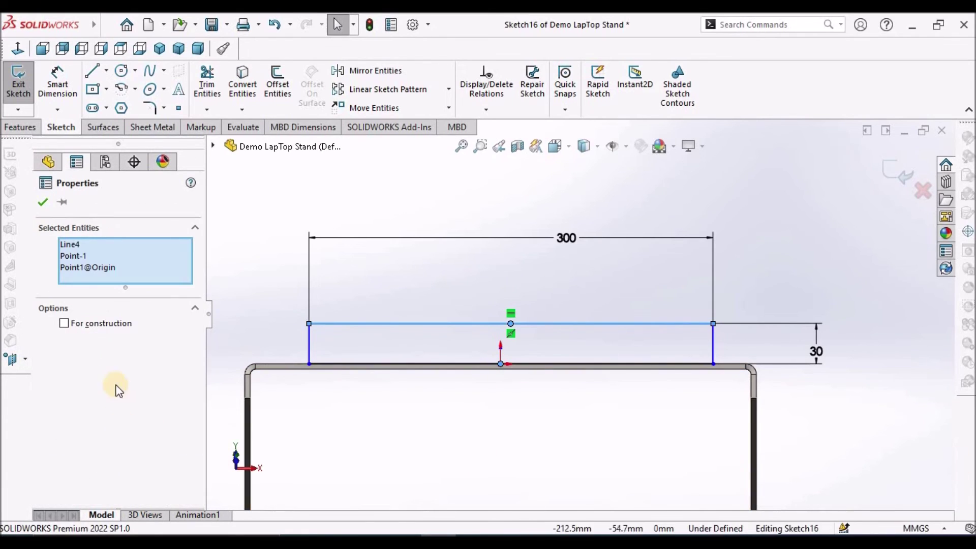
{"action": "left_click", "coordinate": [494, 410]}
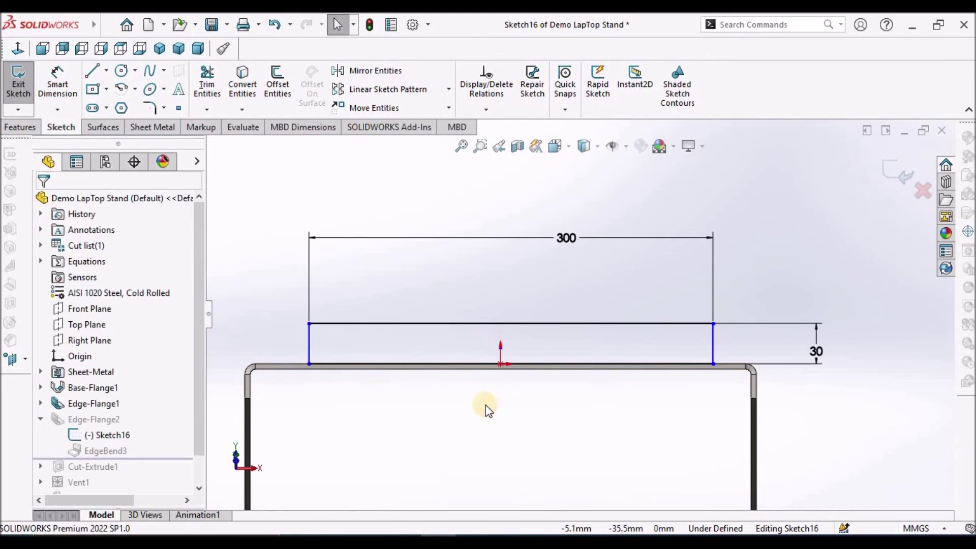
{"action": "left_click", "coordinate": [502, 325]}
{"action": "right_click", "coordinate": [503, 324]}
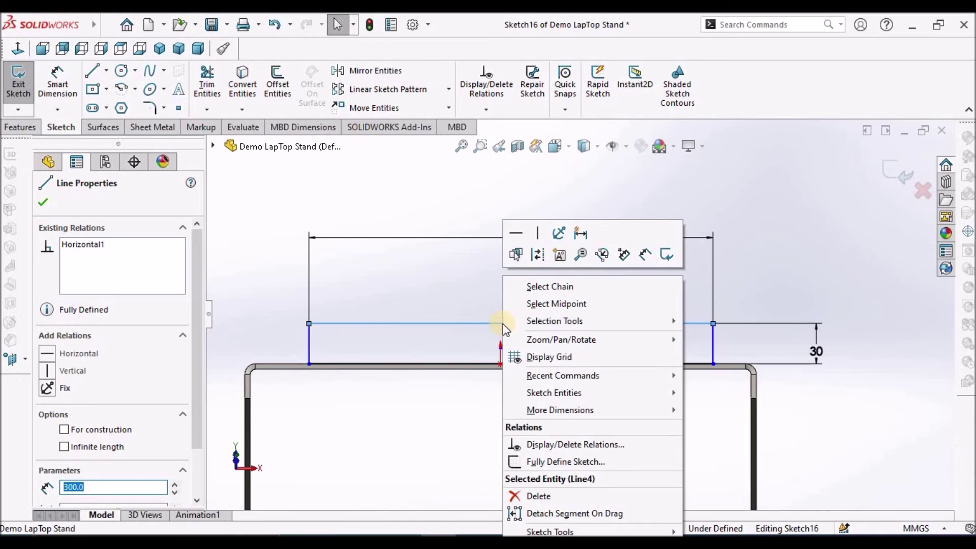
{"action": "left_click", "coordinate": [566, 305]}
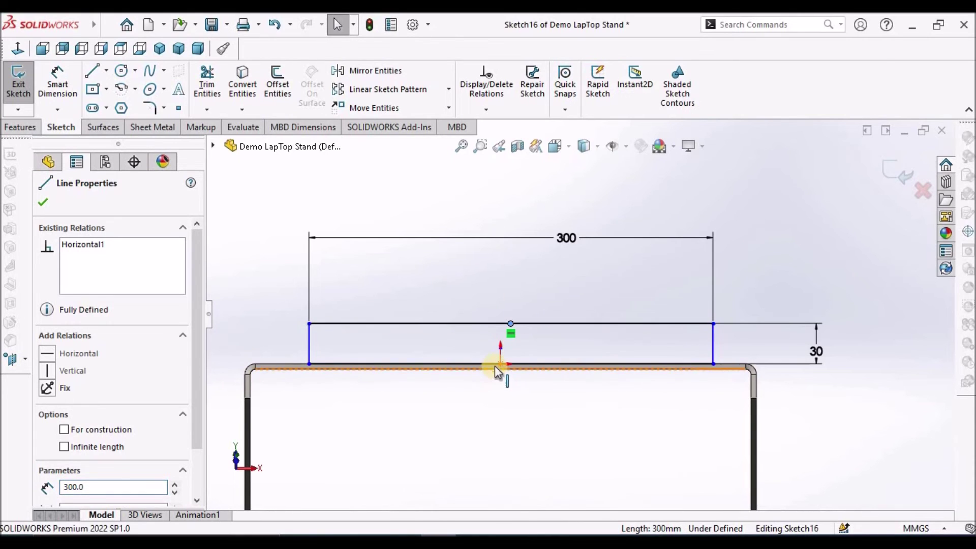
{"action": "left_click", "coordinate": [501, 364], "text": "ctrl"}
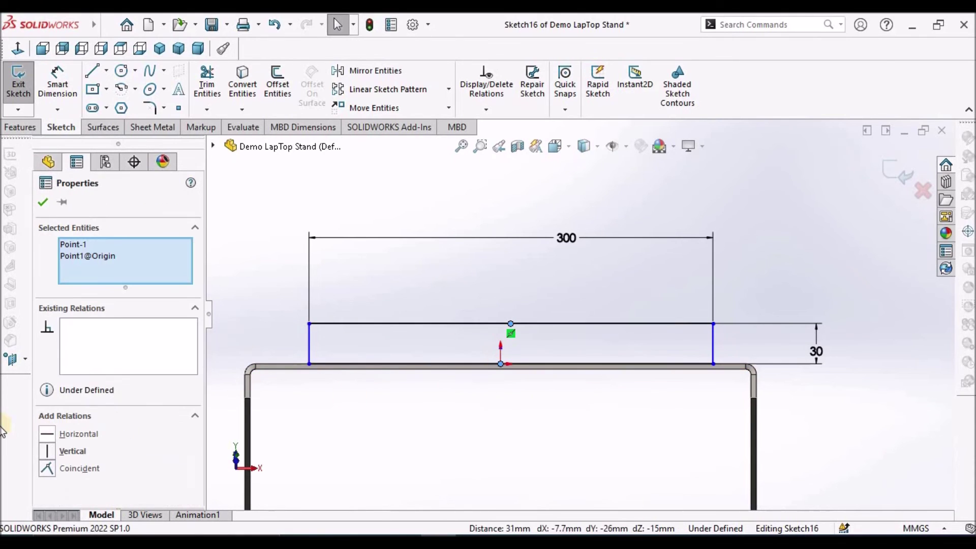
{"action": "left_click", "coordinate": [47, 451]}
{"action": "left_click", "coordinate": [900, 185]}
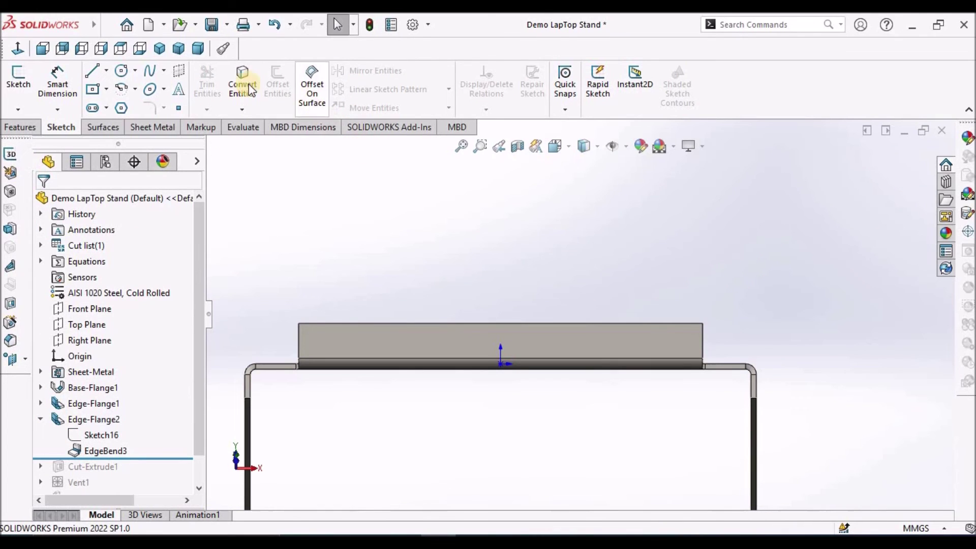
- Roll forward to restore Cut-Extrude1, Vent1 and Break-Corner1, then show the Sheet Metal tools
{"action": "left_click", "coordinate": [178, 48]}
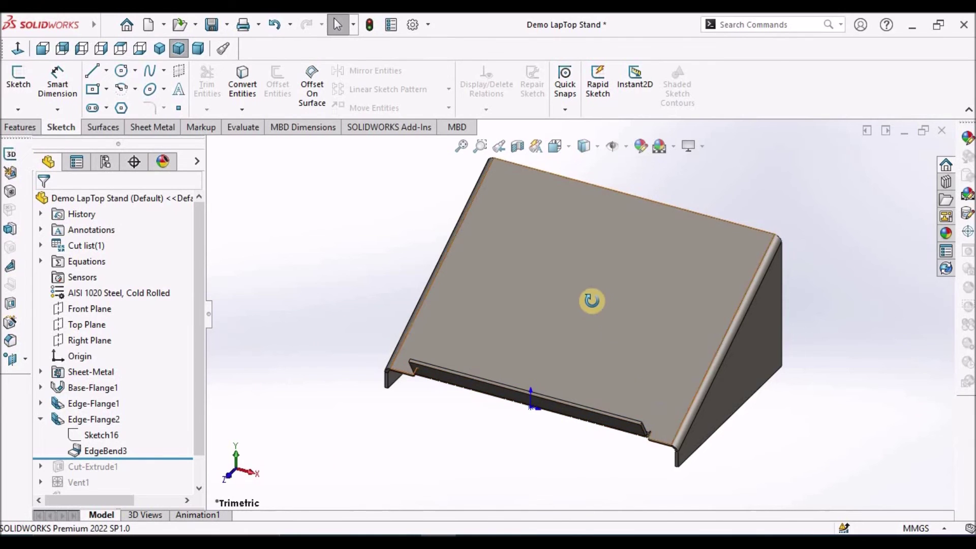
{"action": "middle_click_drag", "start_coordinate": [588, 300], "coordinate": [642, 307]}
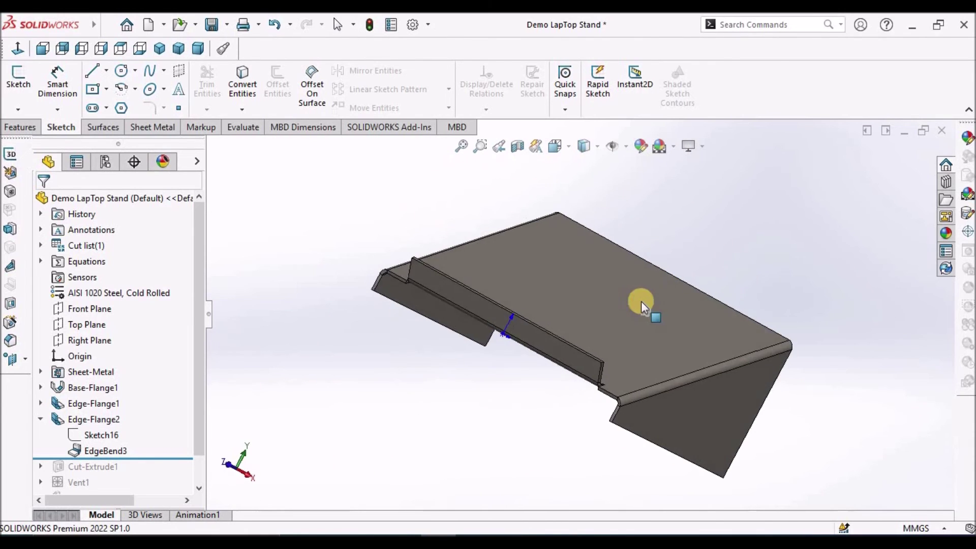
{"action": "left_click", "coordinate": [39, 422]}
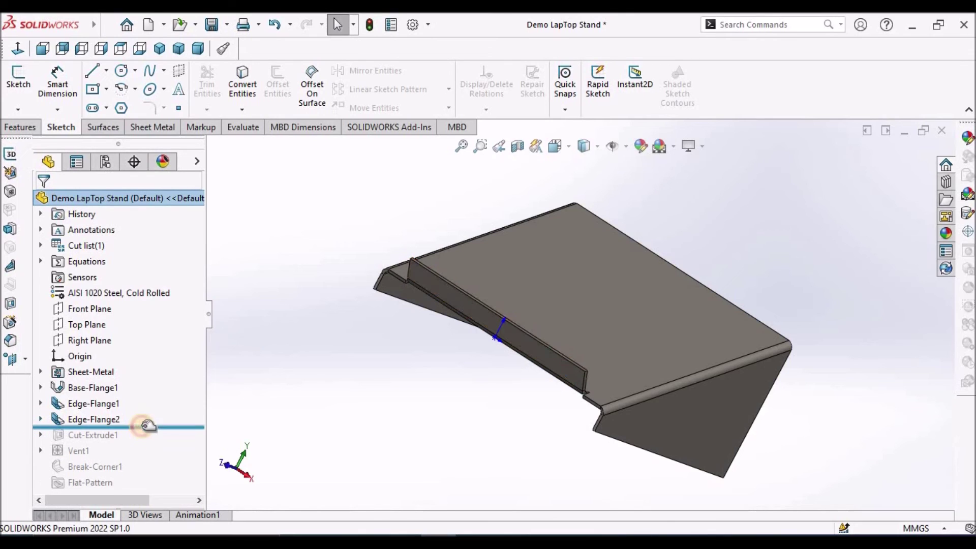
{"action": "left_click_drag", "start_coordinate": [148, 426], "coordinate": [127, 498]}
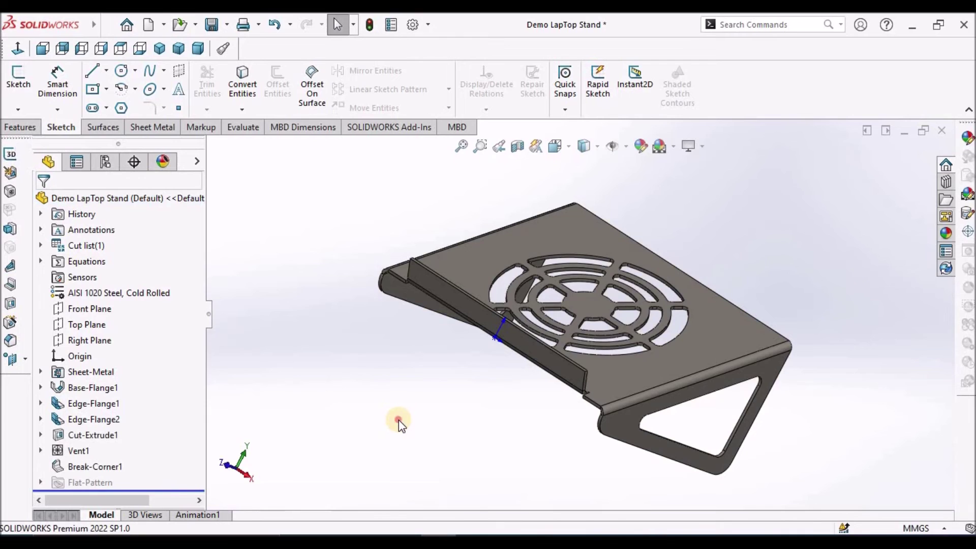
{"action": "left_click", "coordinate": [671, 239]}
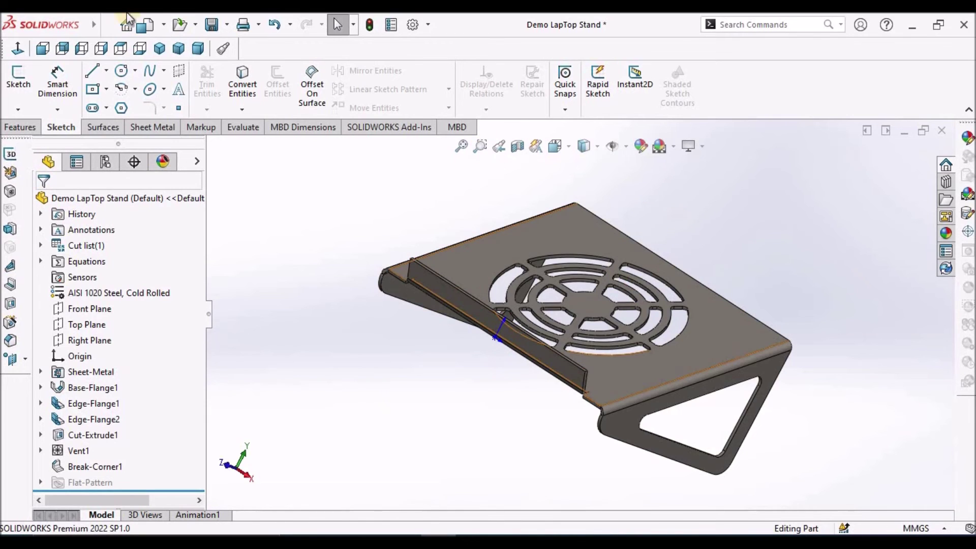
{"action": "left_click", "coordinate": [154, 126]}
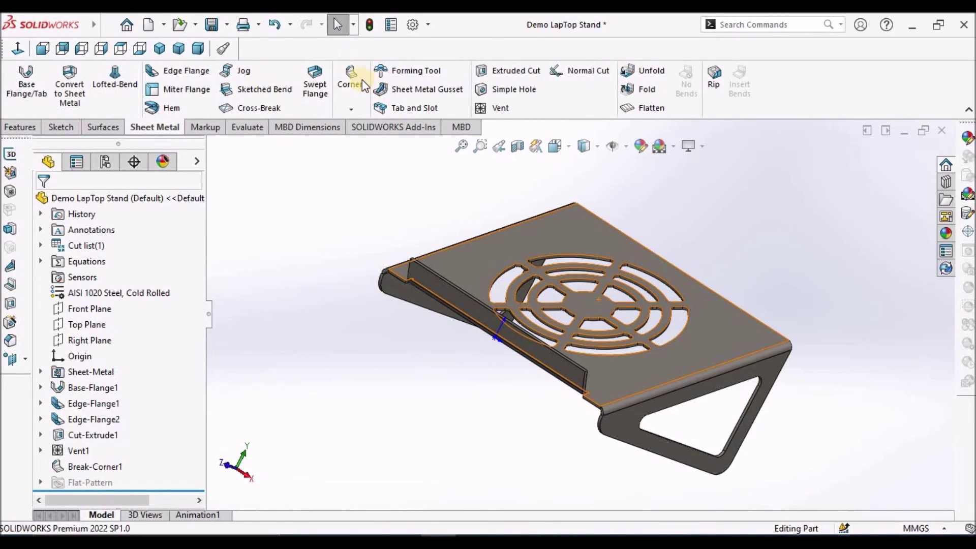
- Start a 20 mm chamfer Break-Corner and pick the first front flange corner
{"action": "left_click", "coordinate": [356, 109]}
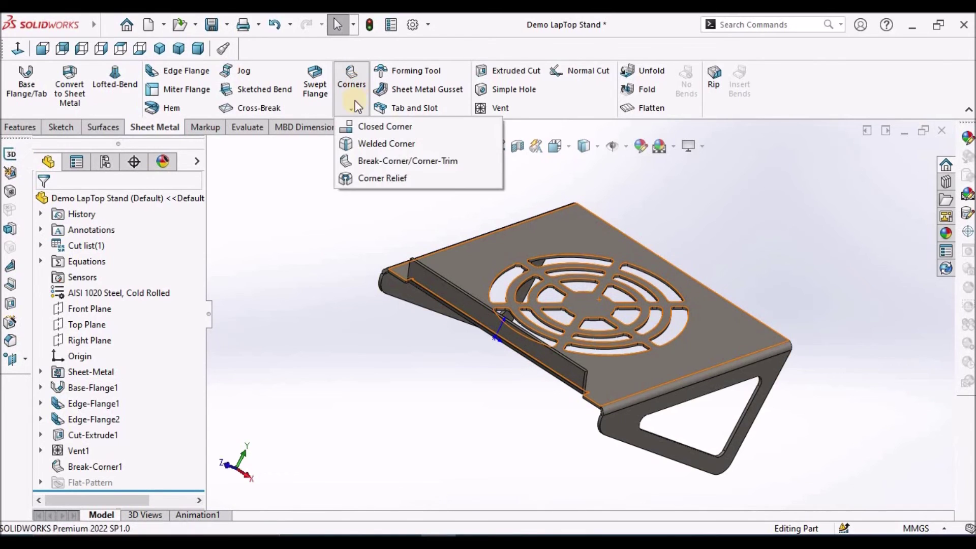
{"action": "left_click", "coordinate": [364, 162]}
{"action": "left_click", "coordinate": [68, 298]}
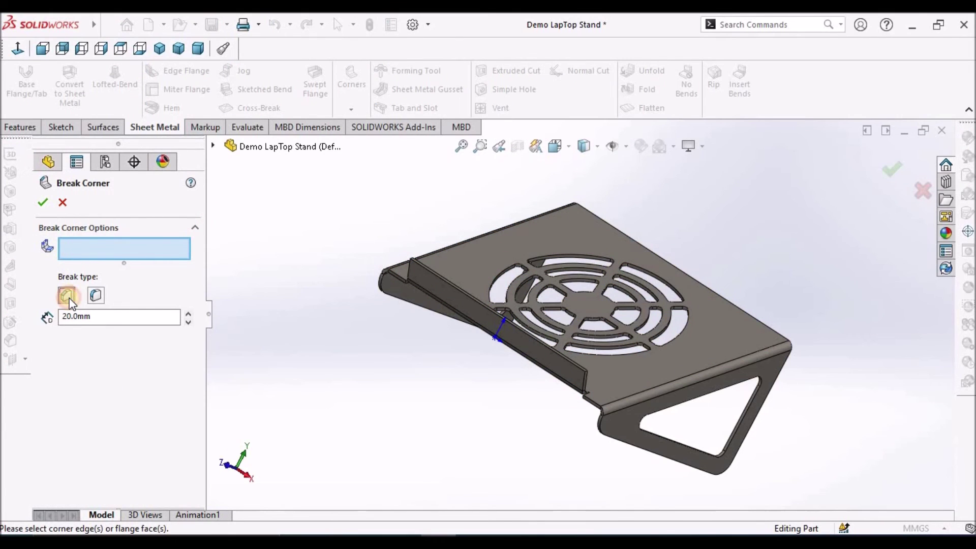
{"action": "scroll", "coordinate": [562, 355], "scroll_direction": "down", "scroll_amount": 3}
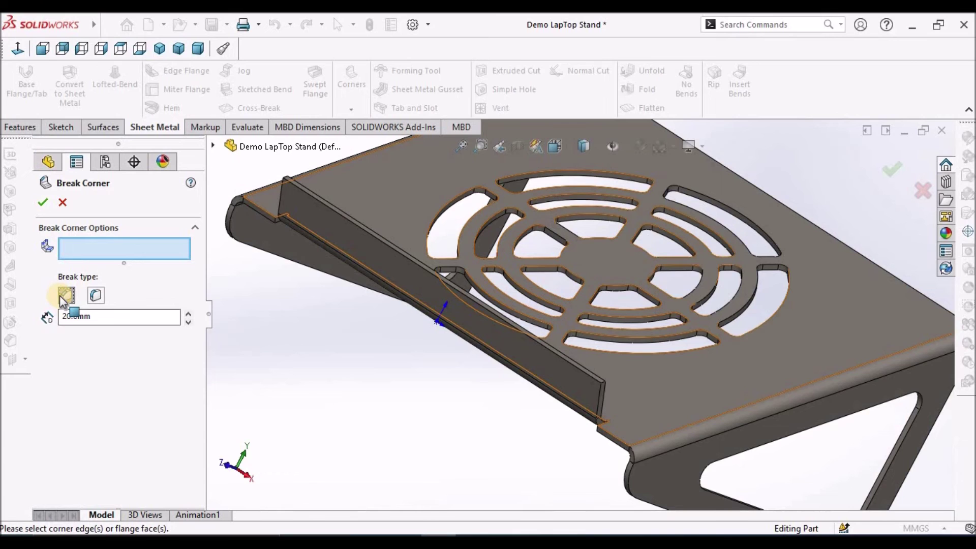
{"action": "scroll", "coordinate": [636, 381], "scroll_direction": "down", "scroll_amount": 5}
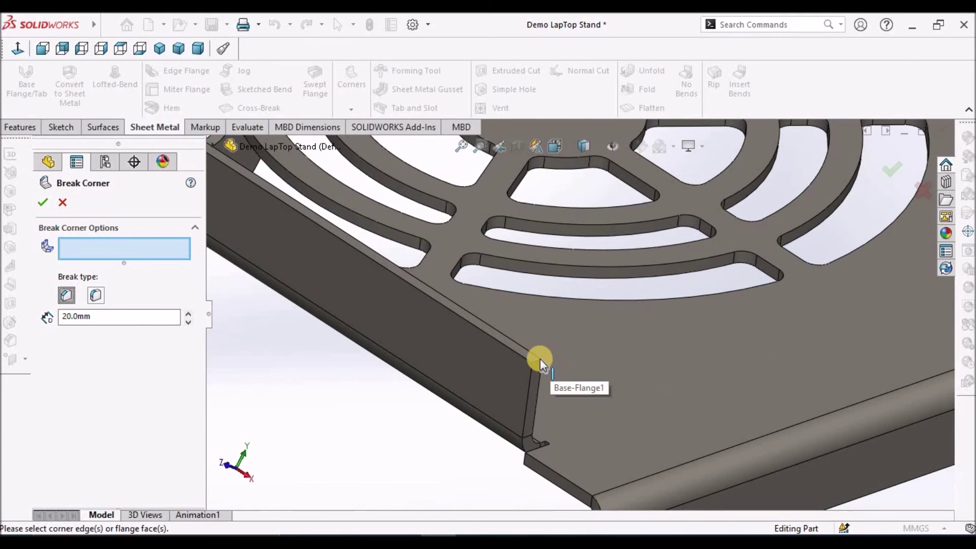
{"action": "left_click", "coordinate": [537, 359]}
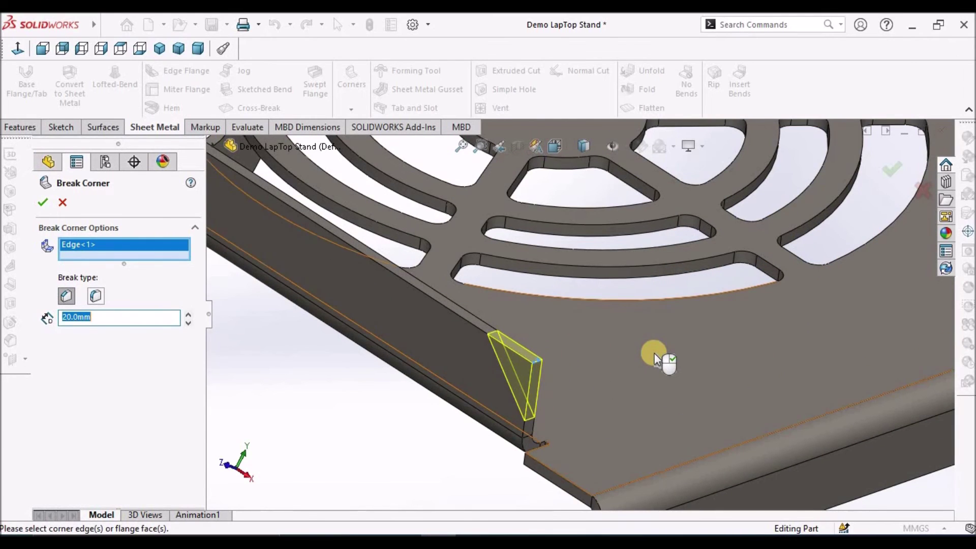
- Add the other front flange corner and confirm Break-Corner2
{"action": "key", "text": "f"}
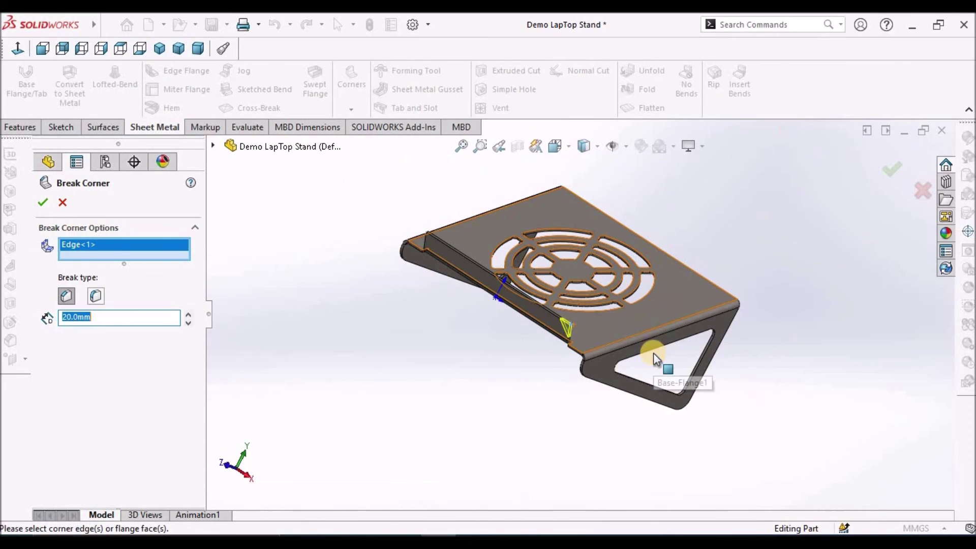
{"action": "mouse_move", "coordinate": [506, 273]}
{"action": "middle_mouse_down"}
{"action": "mouse_move", "coordinate": [556, 327]}
{"action": "mouse_move", "coordinate": [563, 321]}
{"action": "mouse_move", "coordinate": [567, 349]}
{"action": "mouse_move", "coordinate": [505, 261]}
{"action": "middle_mouse_up"}
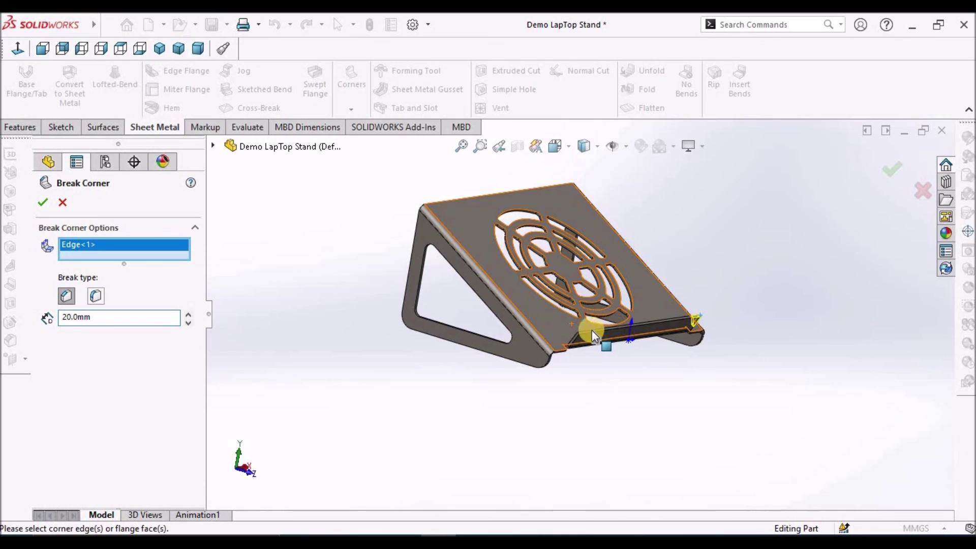
{"action": "scroll", "coordinate": [577, 337], "scroll_direction": "down", "scroll_amount": 6}
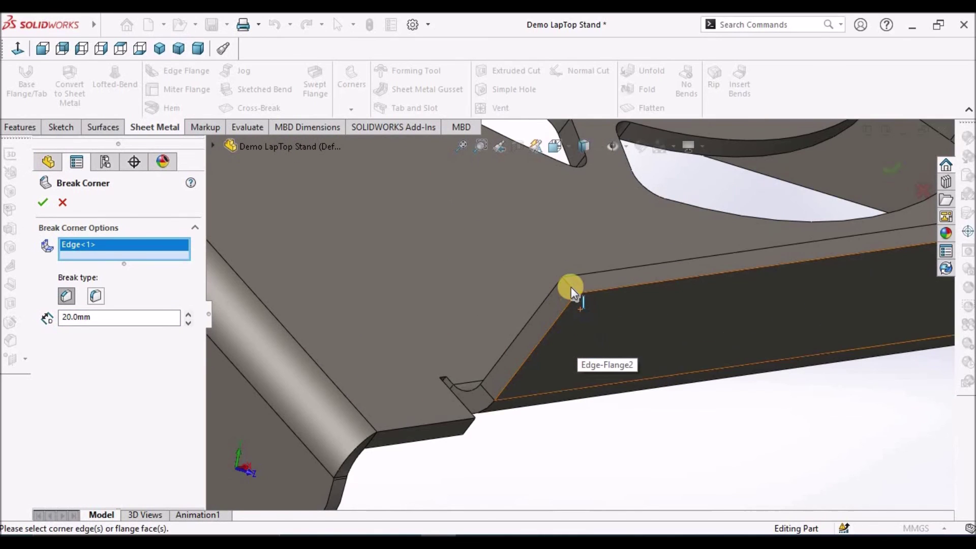
{"action": "left_click", "coordinate": [571, 288]}
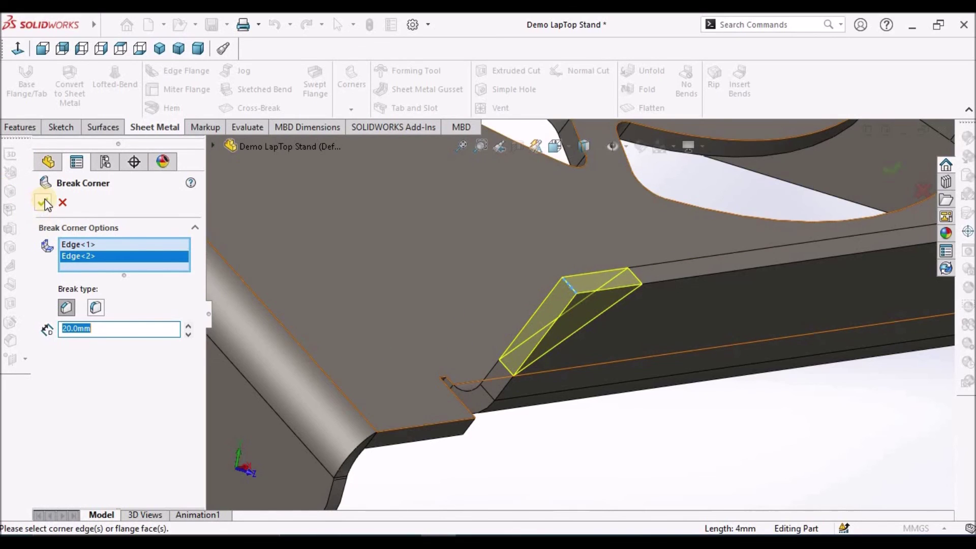
{"action": "key", "text": "Return"}
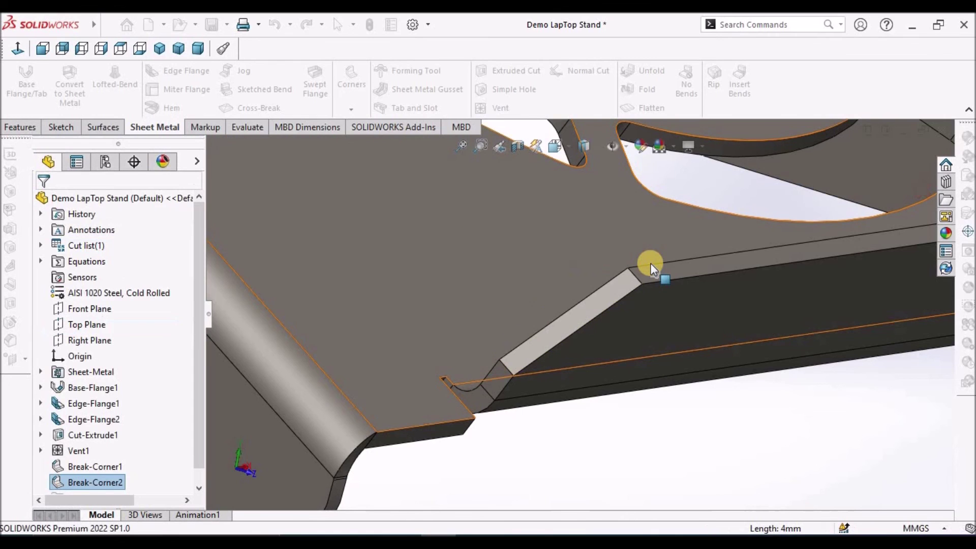
{"action": "scroll", "coordinate": [651, 263], "scroll_direction": "up", "scroll_amount": 3}
{"action": "scroll", "coordinate": [650, 259], "scroll_direction": "up", "scroll_amount": 3}
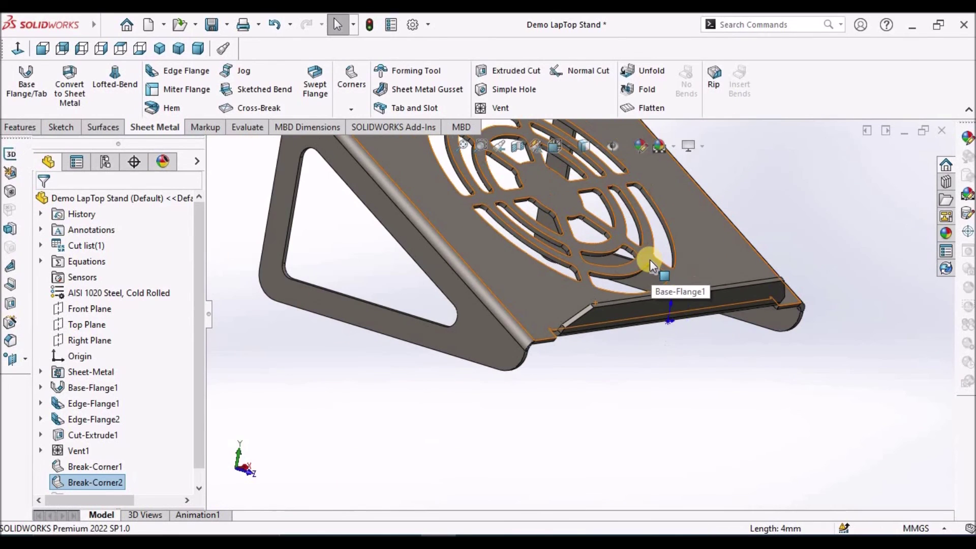
{"action": "left_click", "coordinate": [765, 374]}
{"action": "middle_click_drag", "start_coordinate": [747, 285], "coordinate": [838, 352]}
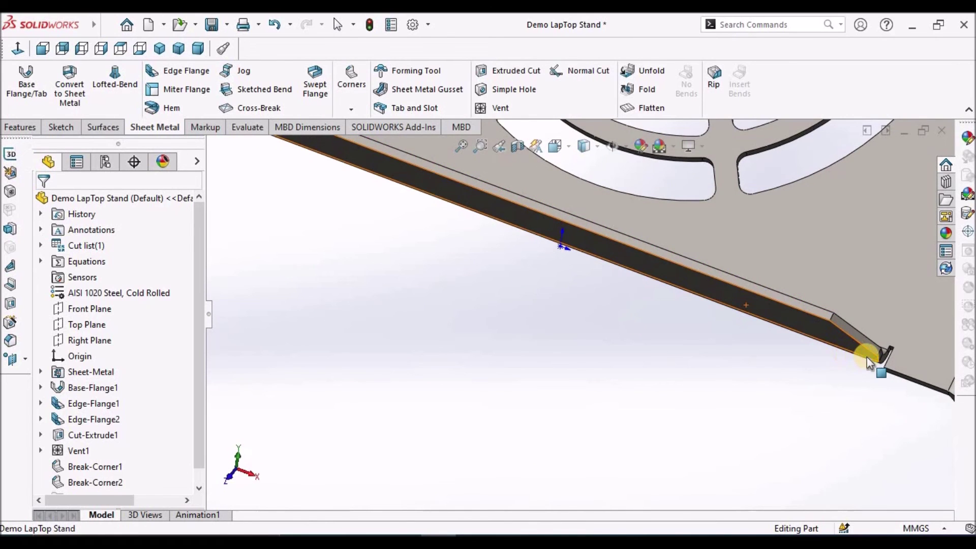
{"action": "scroll", "coordinate": [872, 346], "scroll_direction": "down", "scroll_amount": 5}
{"action": "scroll", "coordinate": [387, 439], "scroll_direction": "up", "scroll_amount": 3}
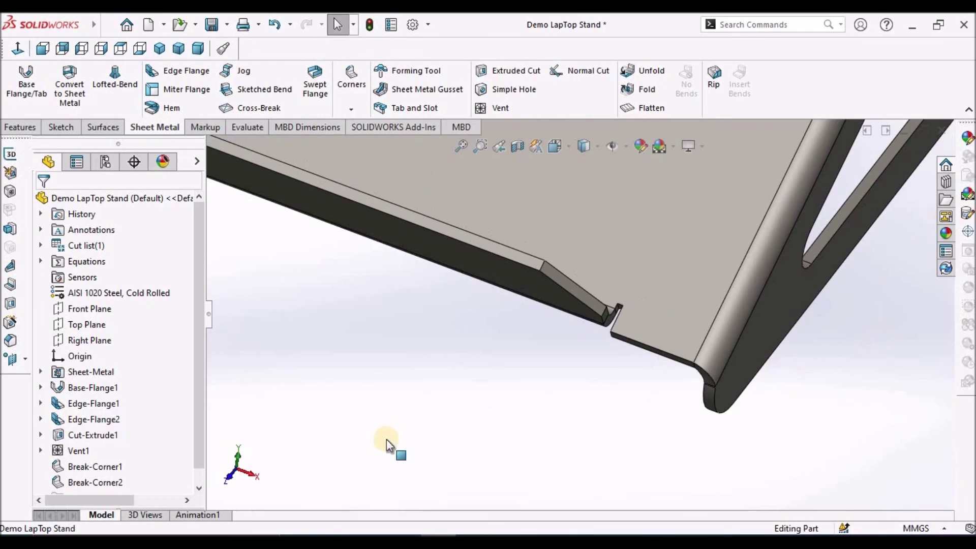
- Edit Edge-Flange2 and change its Flange Position to Bend Outside
{"action": "left_click", "coordinate": [102, 423]}
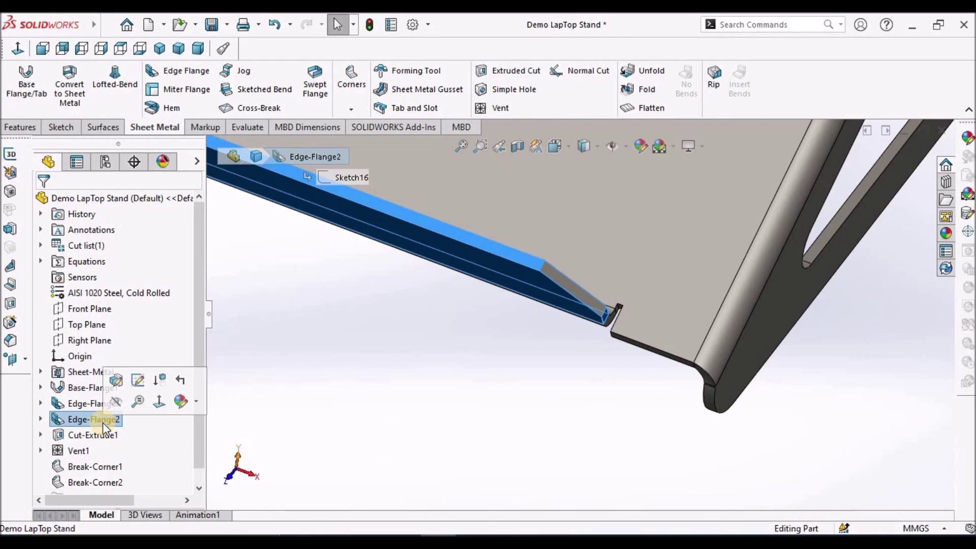
{"action": "left_click", "coordinate": [120, 377]}
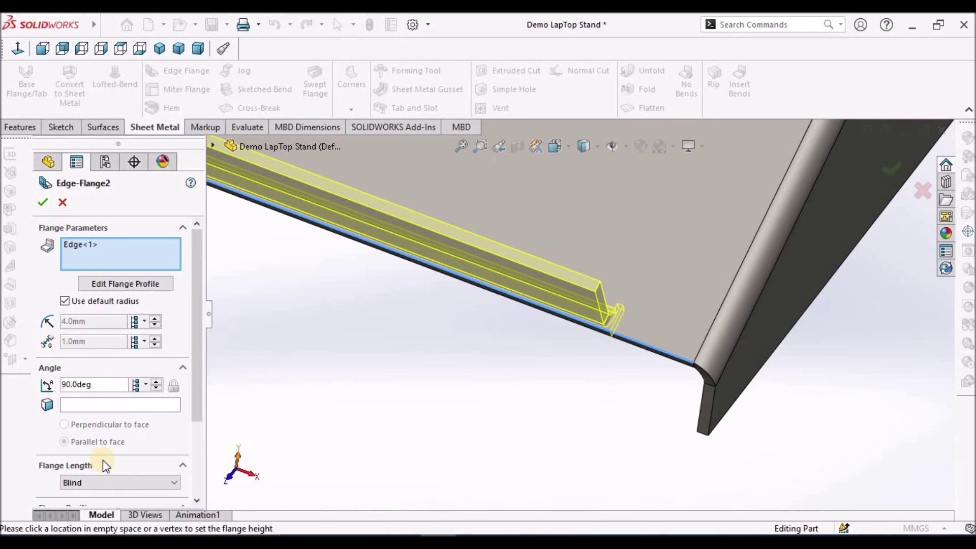
{"action": "left_click_drag", "start_coordinate": [196, 442], "coordinate": [197, 482]}
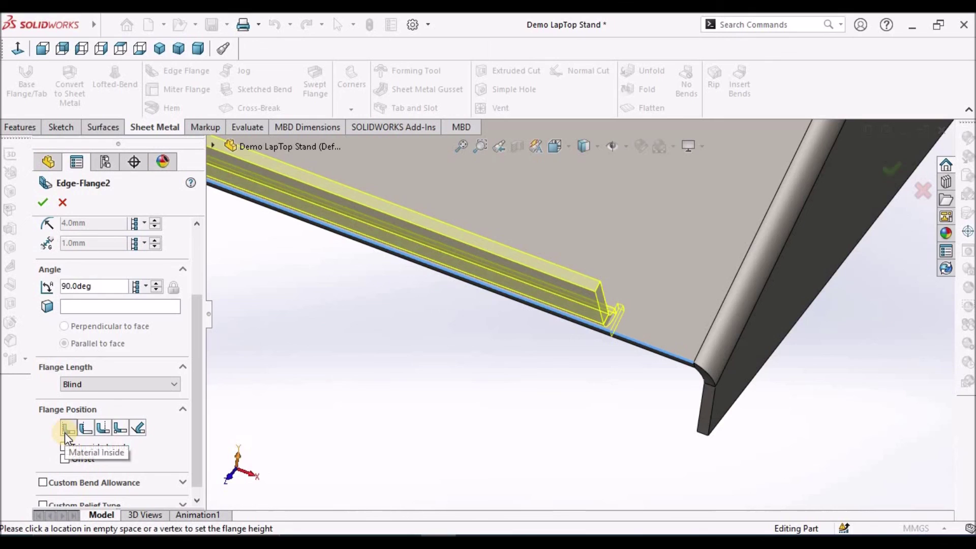
{"action": "left_click", "coordinate": [99, 429]}
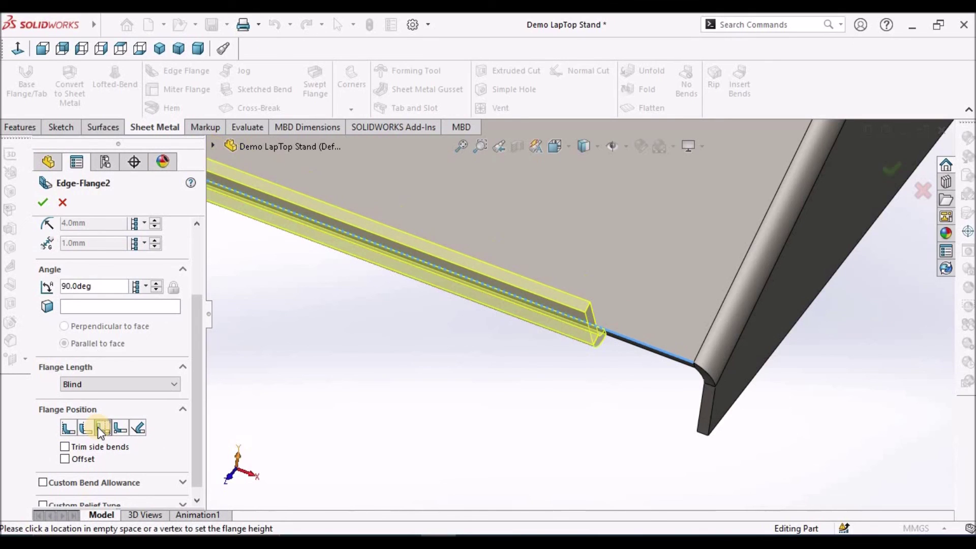
{"action": "scroll", "coordinate": [573, 323], "scroll_direction": "down", "scroll_amount": 3}
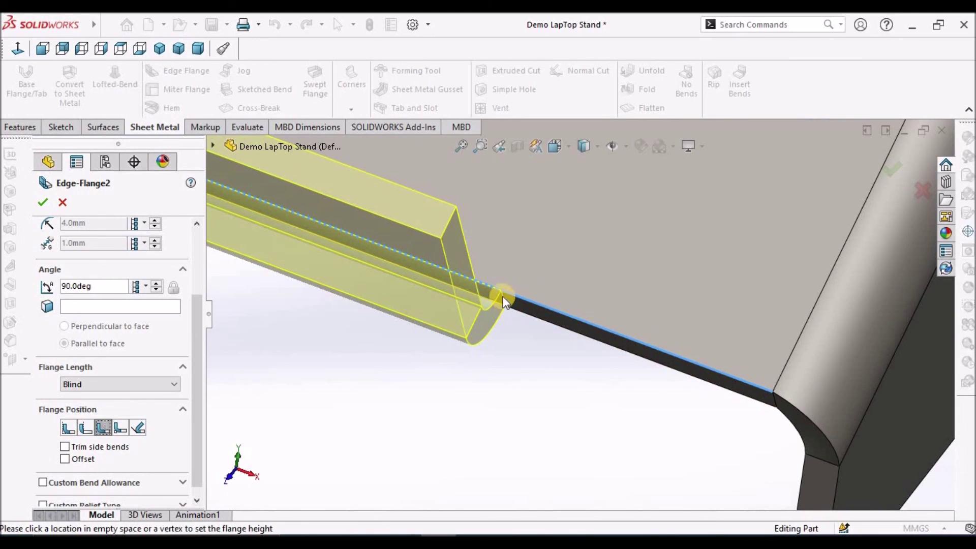
{"action": "left_click", "coordinate": [42, 203]}
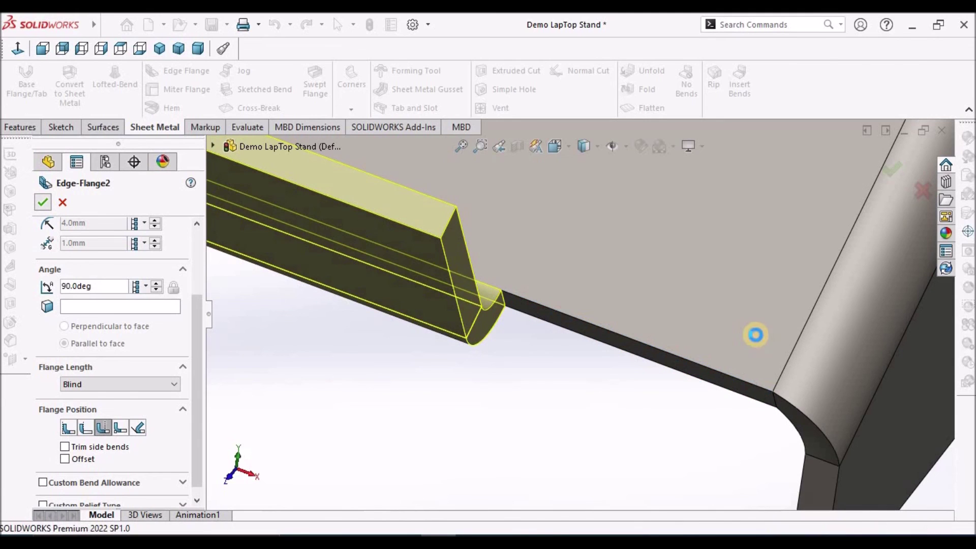
{"action": "middle_click_drag", "start_coordinate": [604, 353], "coordinate": [603, 196]}
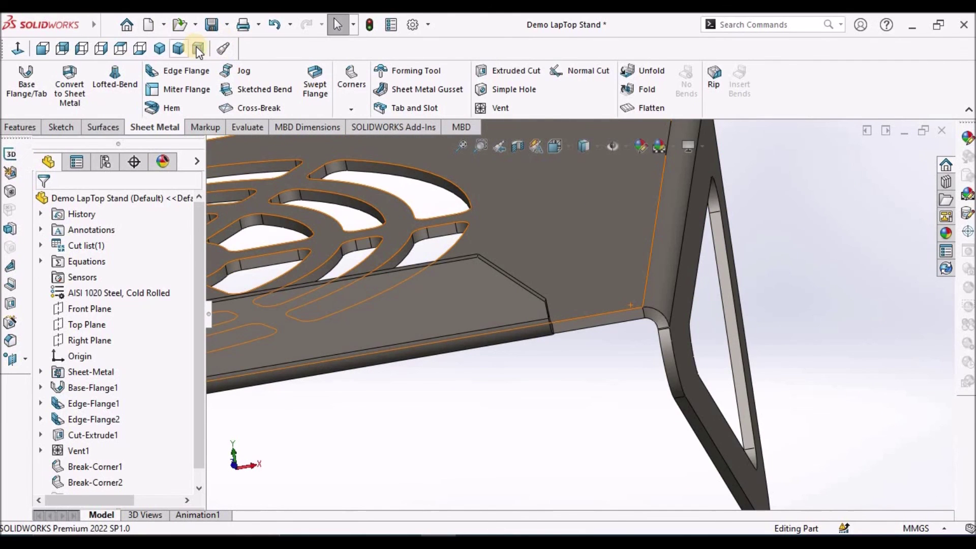
- Flatten the stand and view the flat pattern face-on
{"action": "left_click", "coordinate": [224, 48]}
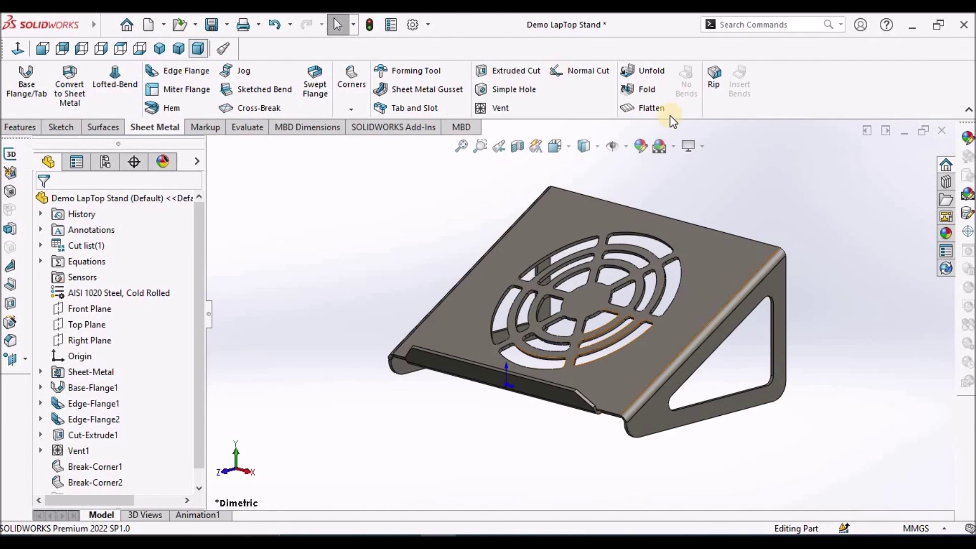
{"action": "left_click", "coordinate": [637, 108]}
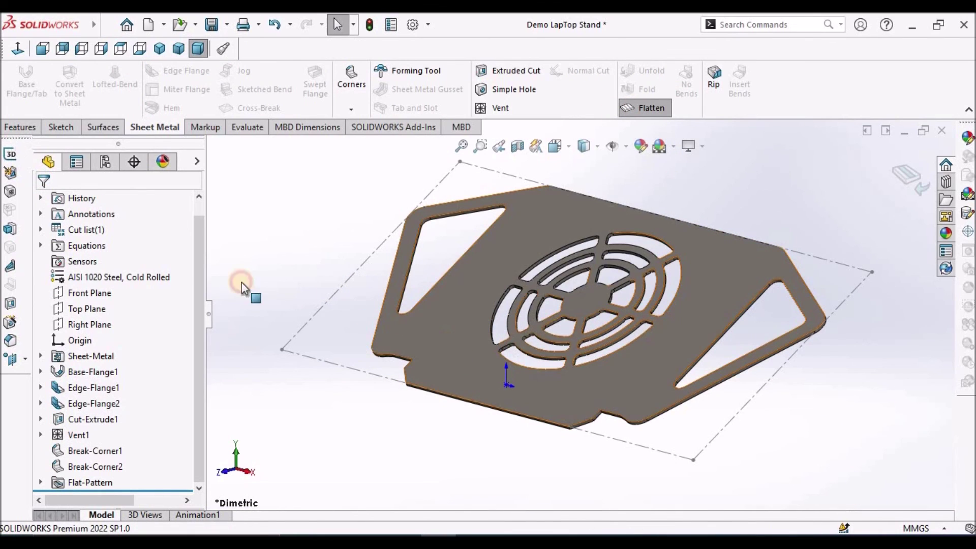
{"action": "left_click", "coordinate": [448, 345]}
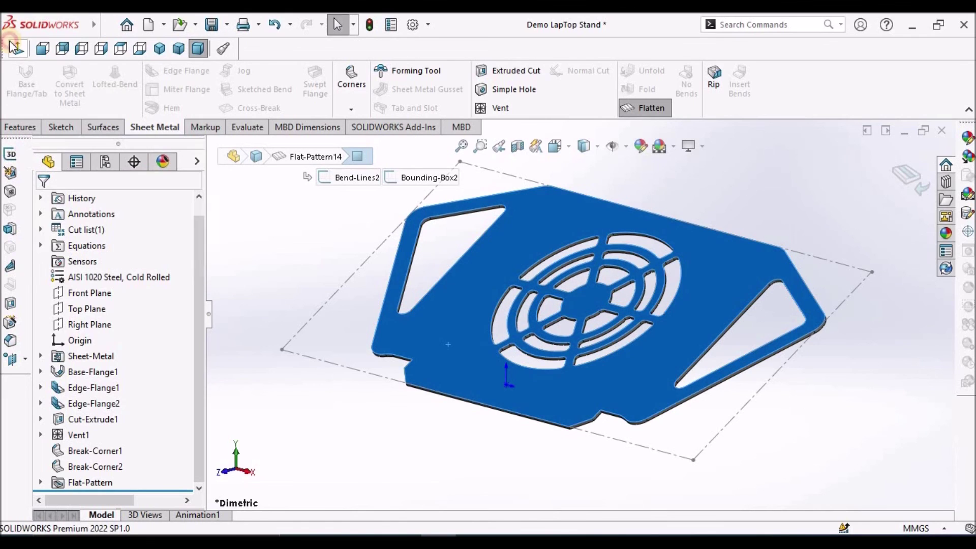
{"action": "left_click", "coordinate": [13, 46]}
{"action": "left_click", "coordinate": [841, 432]}
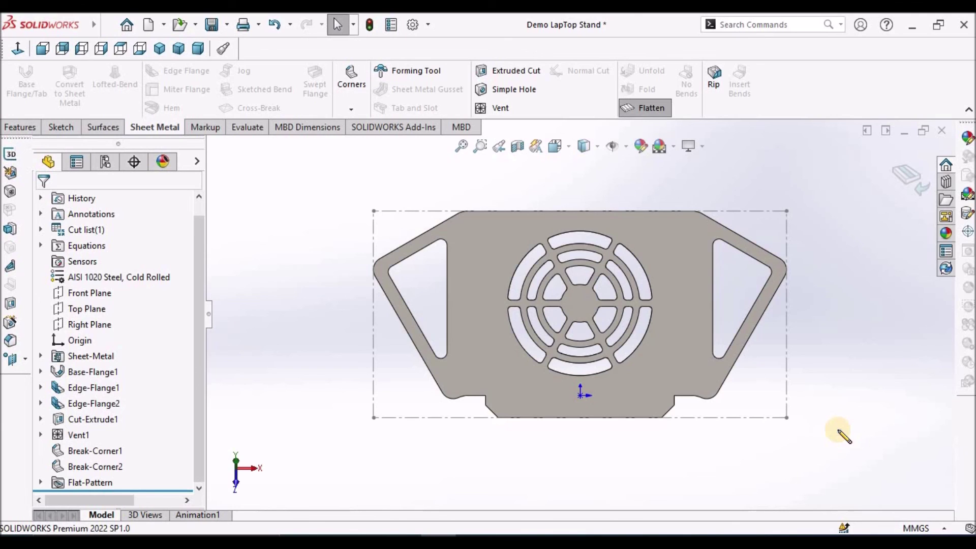
- Fold the stand back, return to Dimetric view, and save the part
{"action": "left_click", "coordinate": [656, 113]}
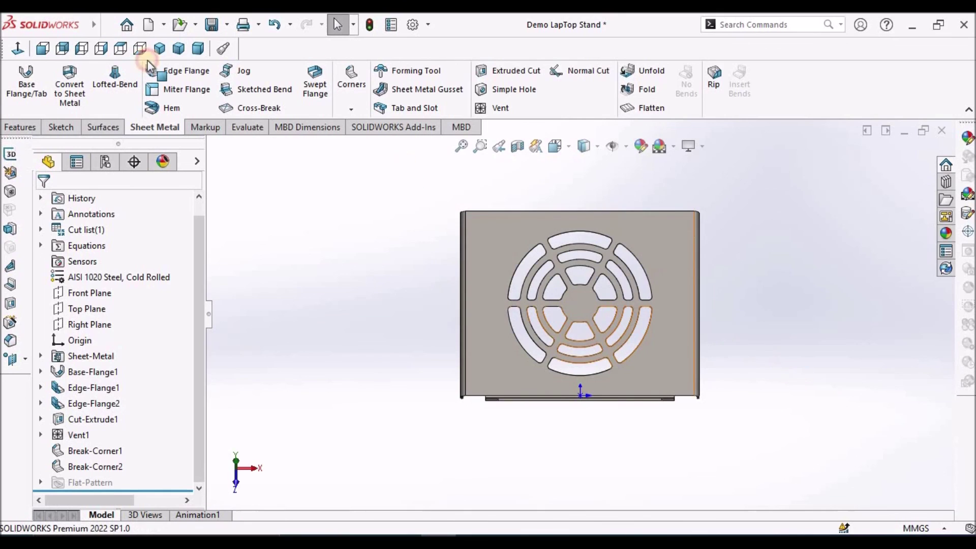
{"action": "left_click", "coordinate": [199, 48]}
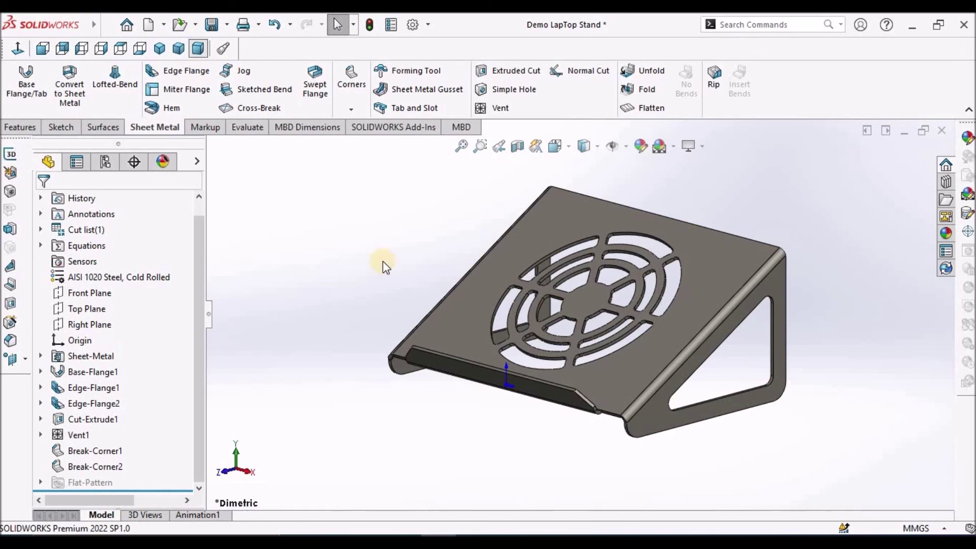
{"action": "left_click", "coordinate": [211, 25]}
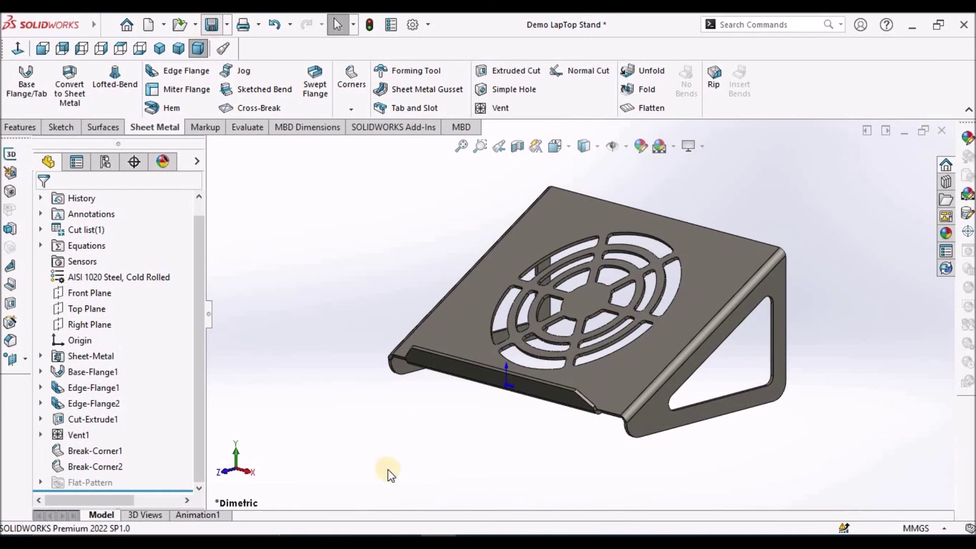